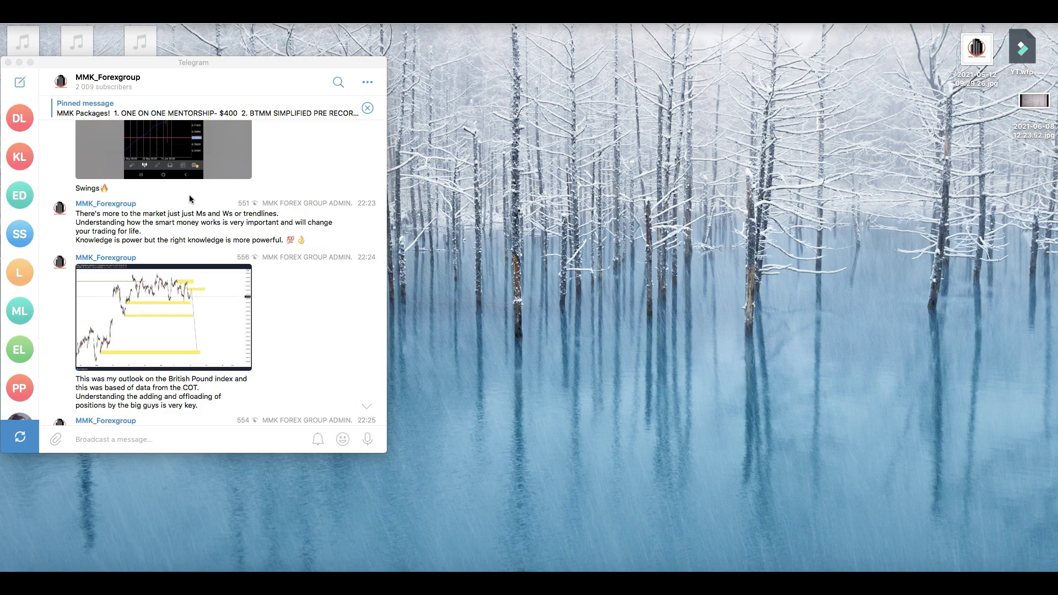
View the British Pound index chart image from the channel post at full size, and close it
click(163, 290)
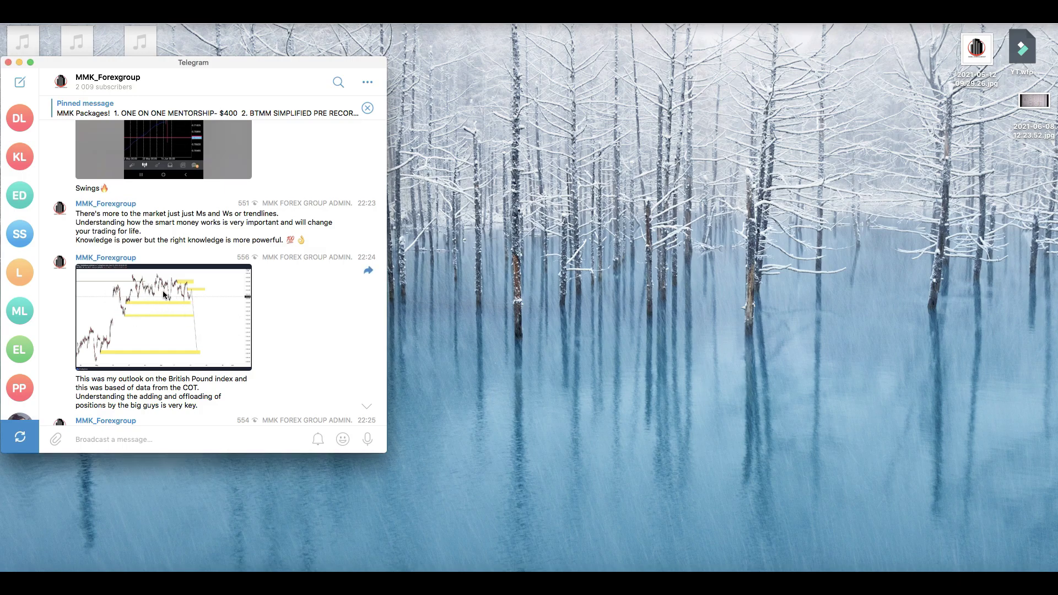
click(170, 289)
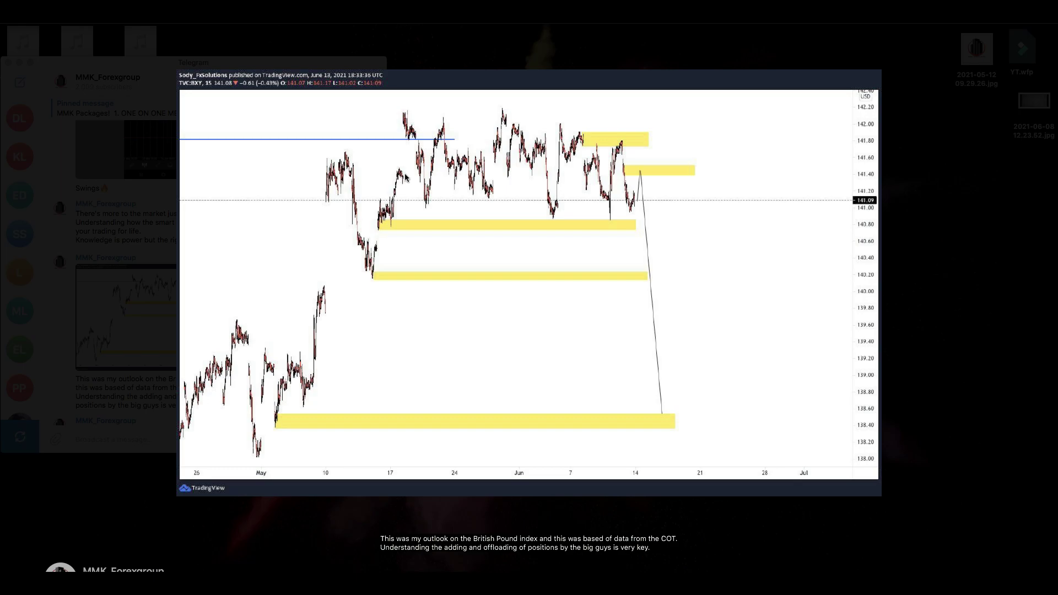
key(space)
Switch to the BXY chart in TradingView, dismiss the broker advertisement and rescale the chart to frame the yellow zones
click(334, 567)
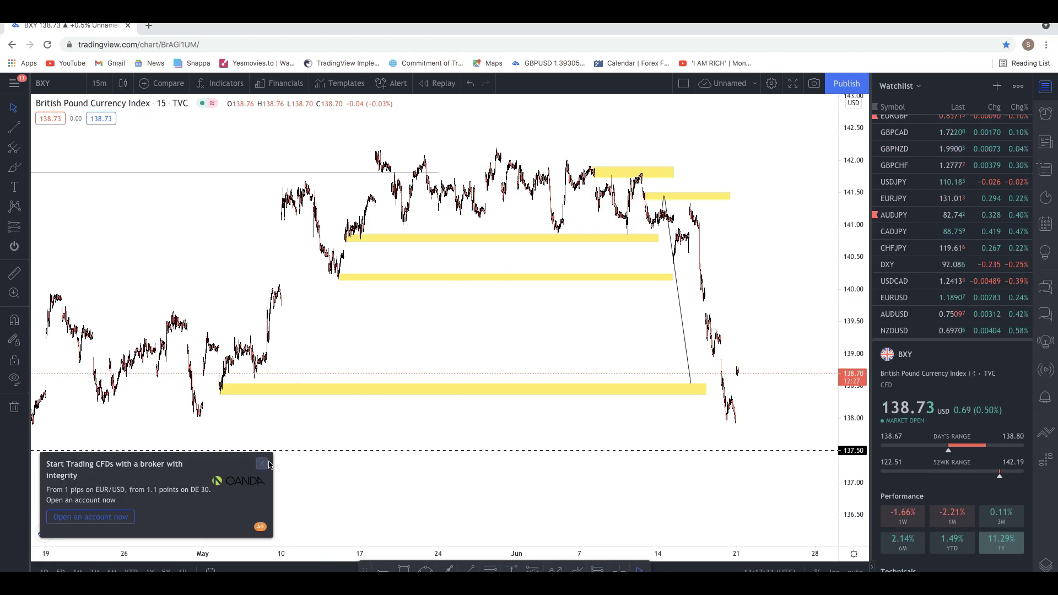
click(262, 463)
drag(854, 402, 854, 281)
drag(784, 293, 771, 309)
drag(849, 275, 857, 346)
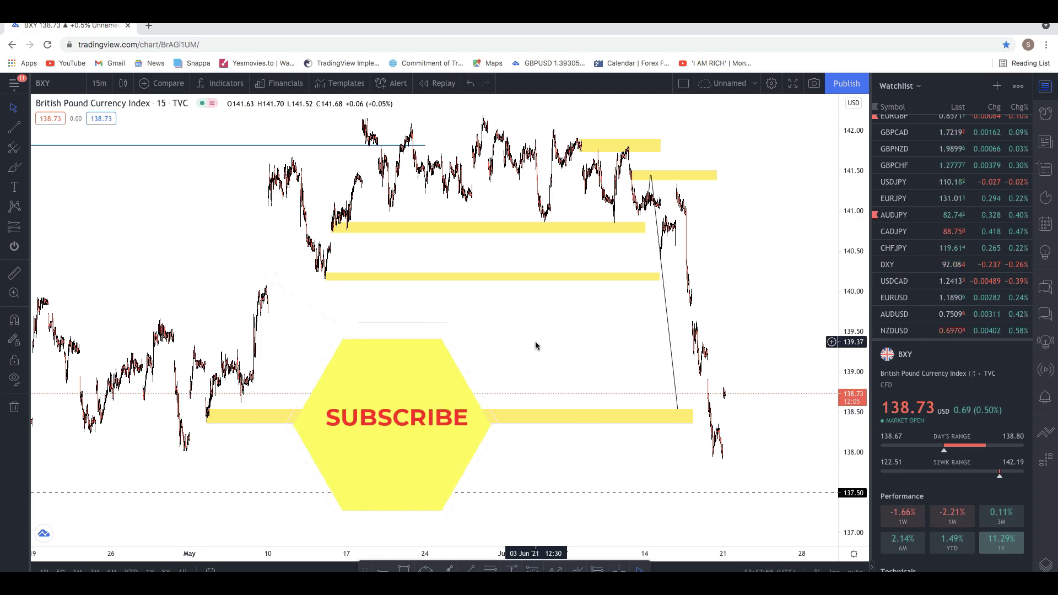
scroll(598, 361, right, 3)
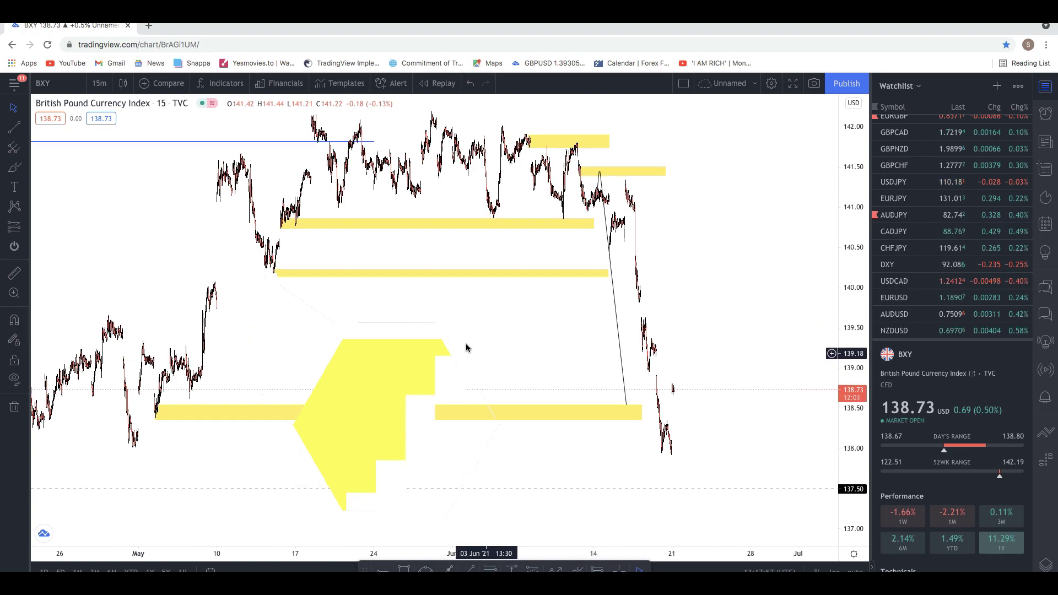
Change the BXY chart to the 4-hour timeframe and frame the 2021 price action around the yellow zones
click(92, 89)
click(127, 322)
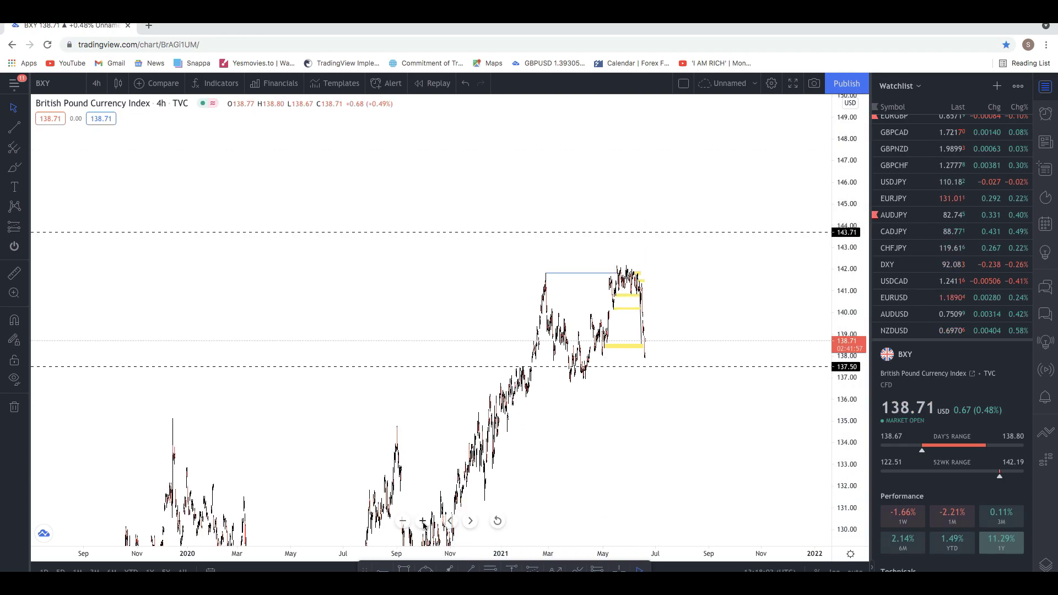
click(423, 521)
click(423, 521)
drag(361, 310, 797, 394)
drag(855, 477, 844, 241)
drag(723, 359, 685, 274)
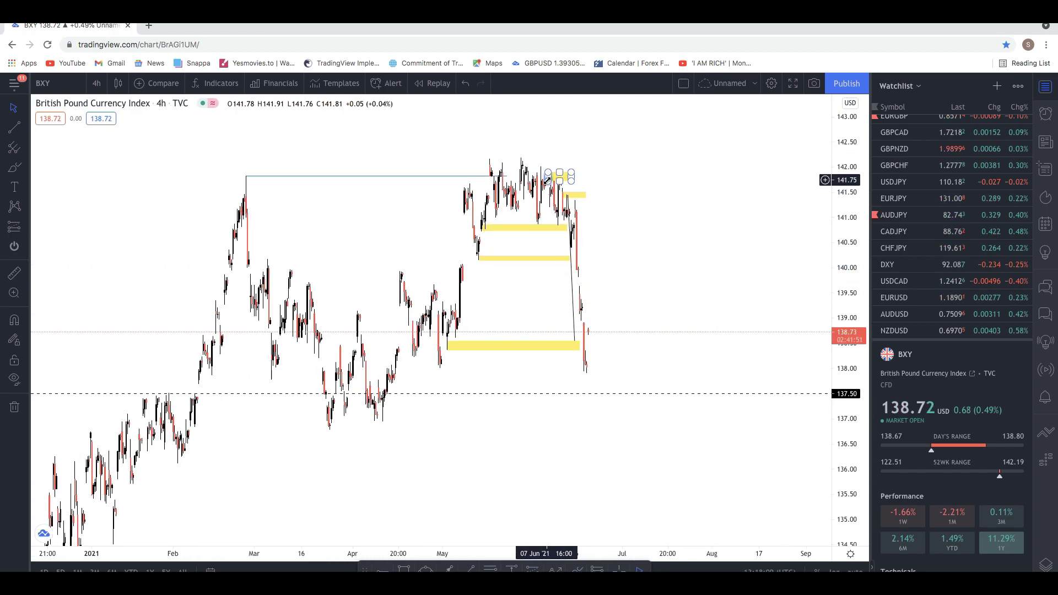
Circle the two uppermost yellow zones with the Brush
click(14, 167)
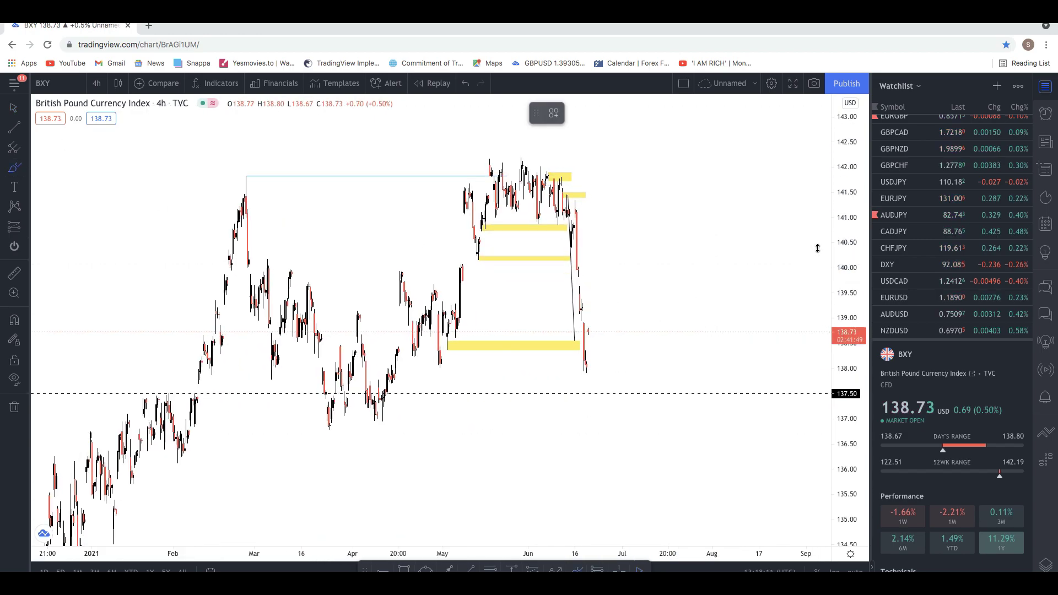
mouse_move(563, 171)
mouse_down()
mouse_move(569, 182)
mouse_move(549, 166)
mouse_move(573, 183)
mouse_up()
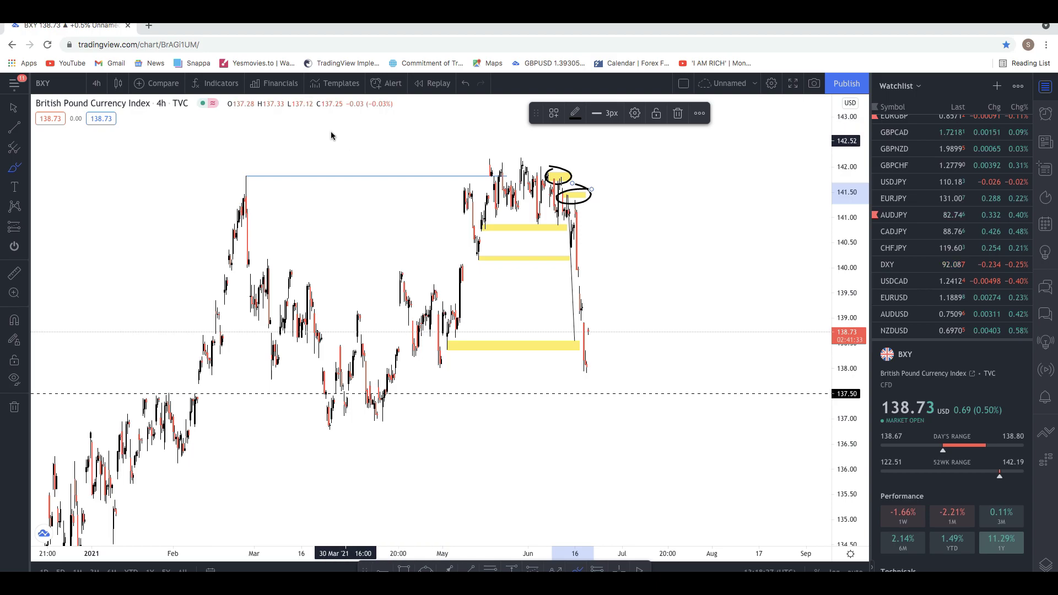
Remove all existing drawings from the chart and bring up blank space beyond the latest candles
click(12, 408)
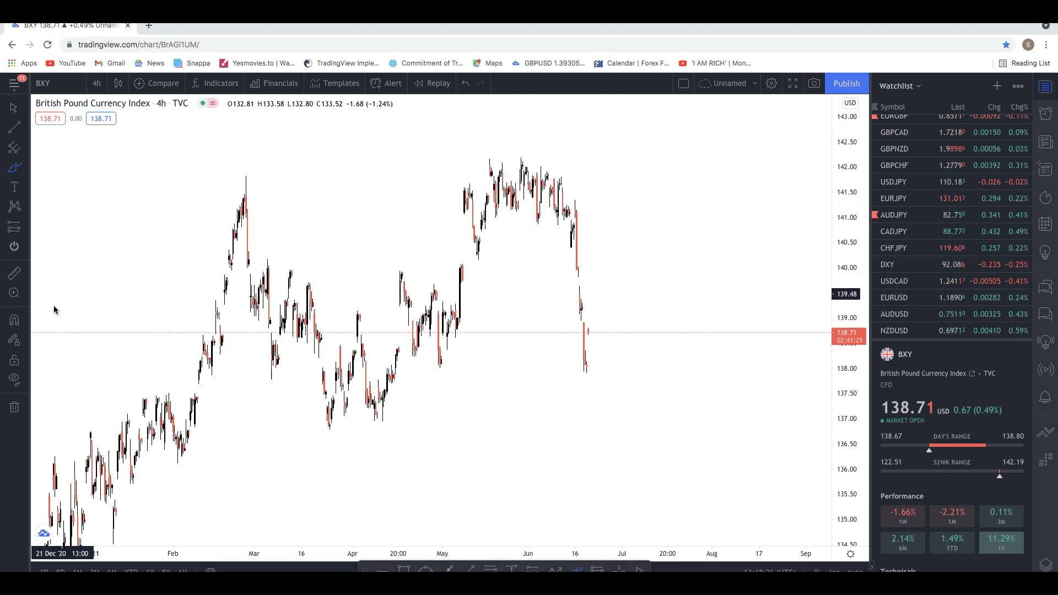
drag(681, 220, 589, 220)
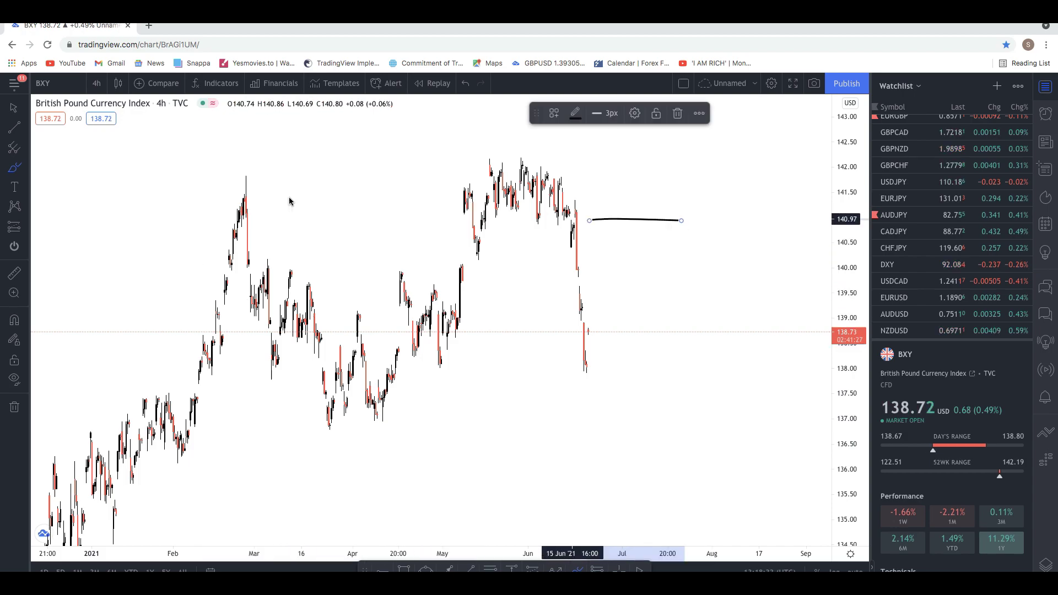
click(14, 108)
drag(453, 246, 173, 238)
drag(283, 276, 236, 138)
drag(447, 291, 440, 222)
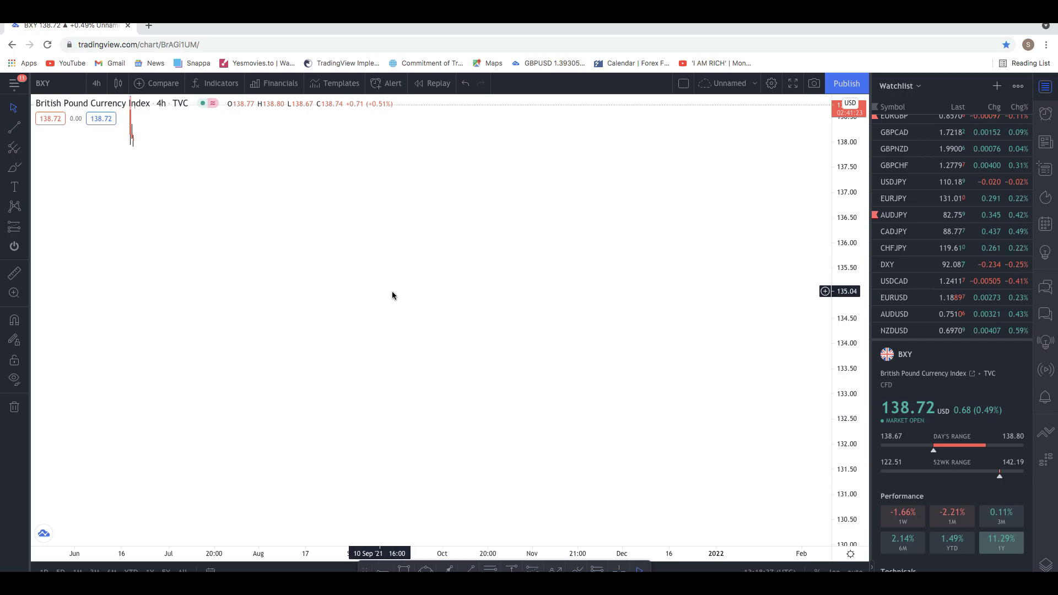
Sketch a rising zigzag from about 133.00 to 136.10 with the Brush and mark its swing highs and lows with short horizontal strokes
click(14, 167)
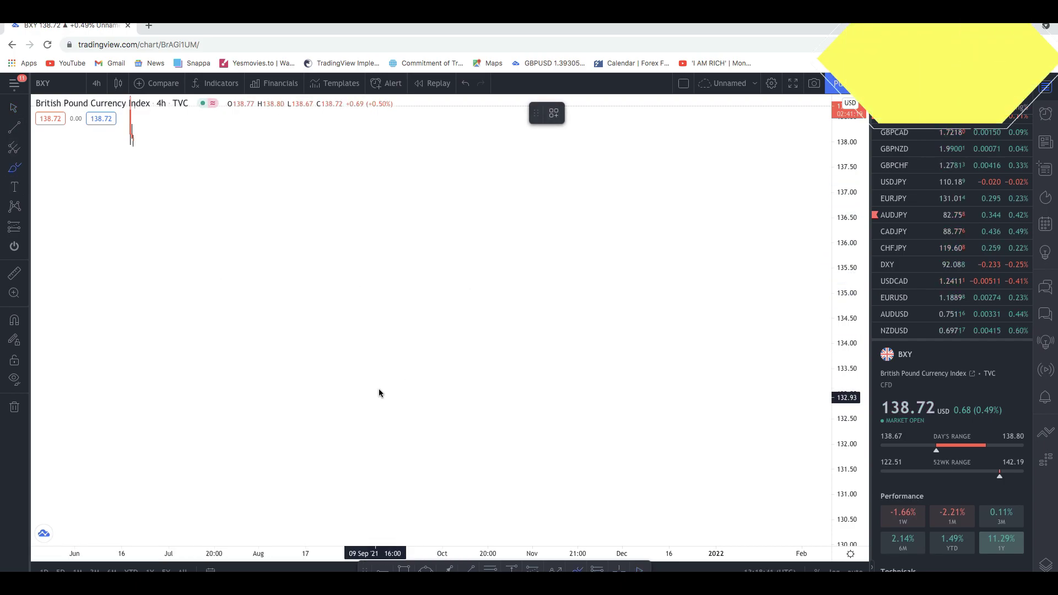
mouse_move(384, 398)
mouse_down()
mouse_move(408, 324)
mouse_move(416, 344)
mouse_move(433, 278)
mouse_move(443, 298)
mouse_move(468, 267)
mouse_move(475, 282)
mouse_move(487, 238)
mouse_up()
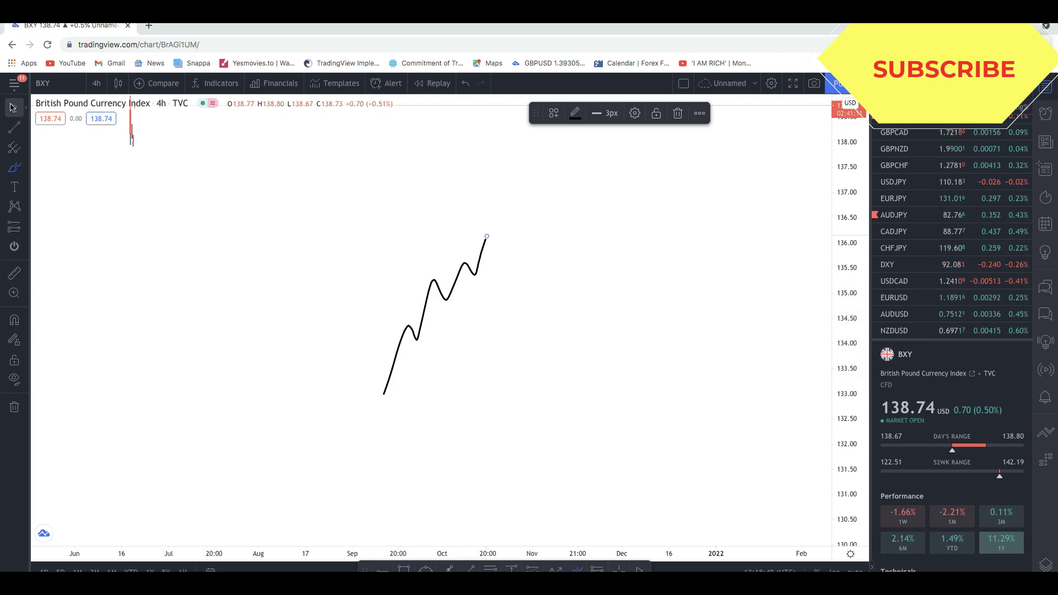
mouse_move(475, 275)
mouse_down()
mouse_move(488, 276)
mouse_move(457, 301)
mouse_move(438, 279)
mouse_move(465, 263)
mouse_up()
drag(416, 340, 397, 323)
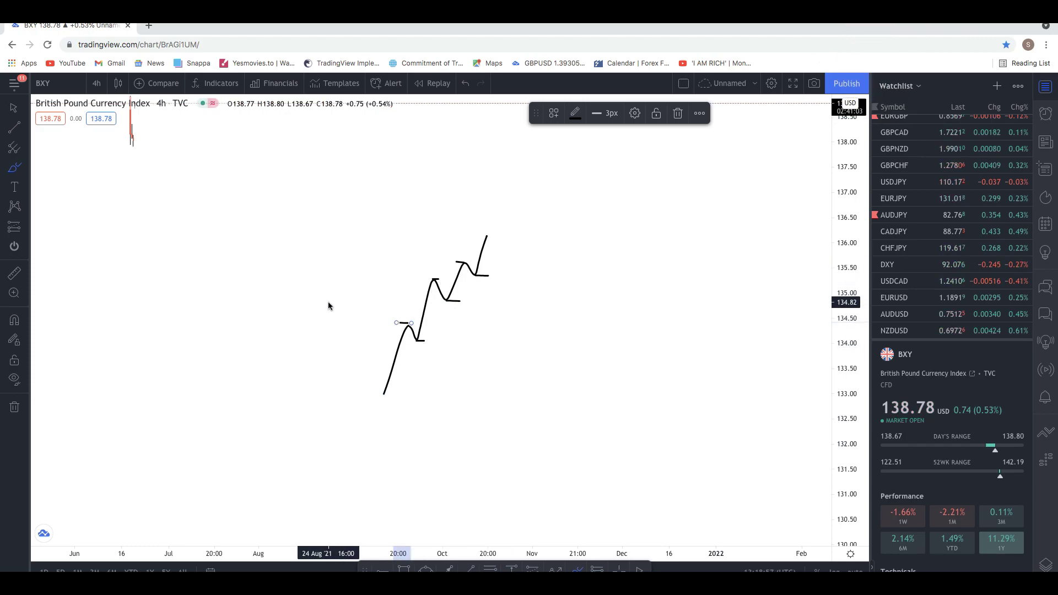
key(Escape)
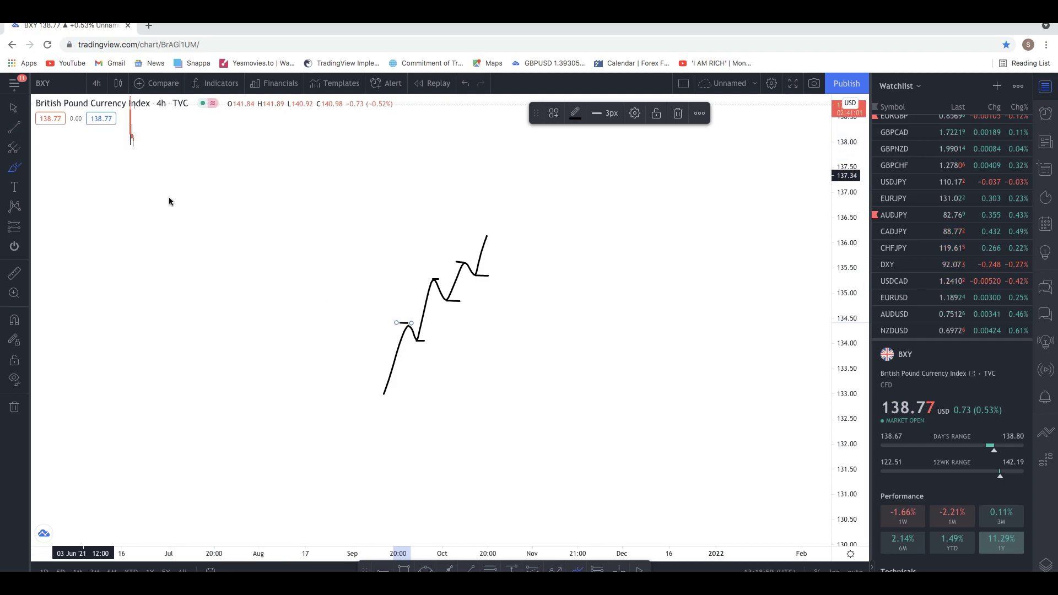
click(168, 200)
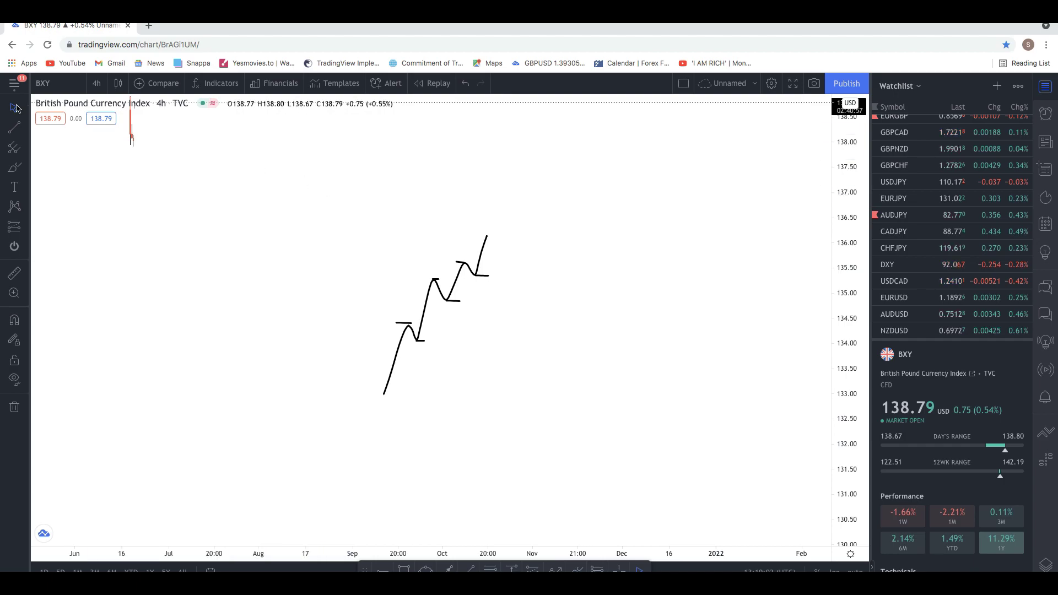
Extend the zigzag's last upswing to about 136.50 with the Brush and draw a drop from that peak to about 135.65
click(16, 168)
drag(475, 274, 495, 219)
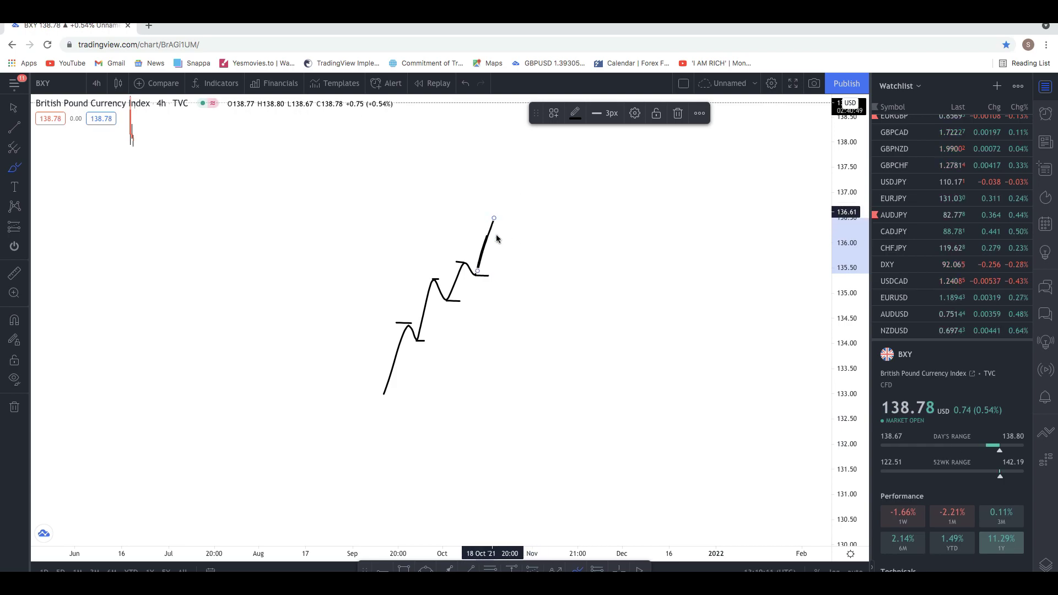
click(398, 241)
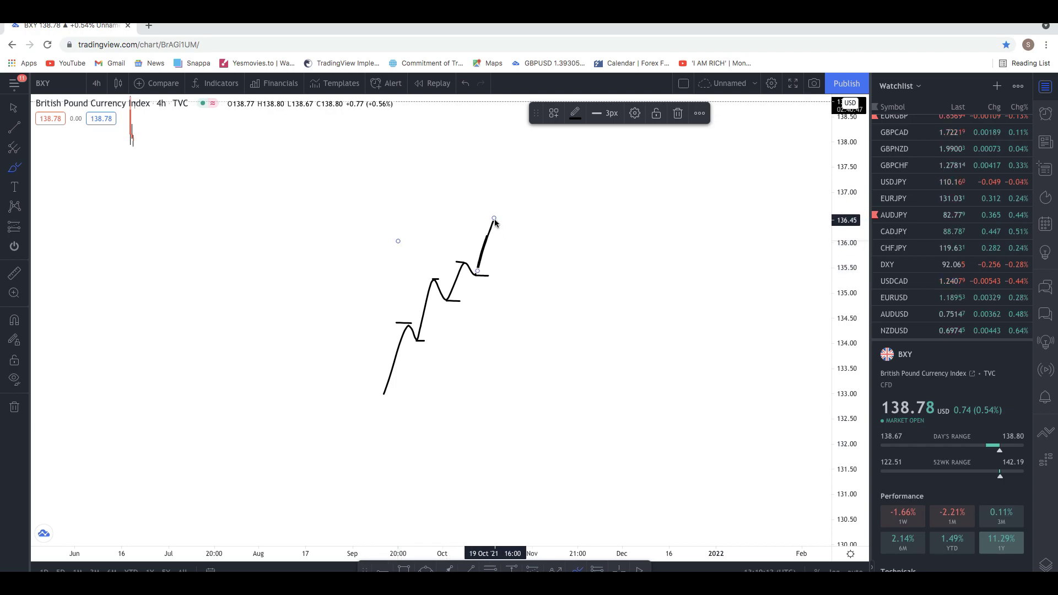
mouse_move(498, 237)
mouse_down()
mouse_move(496, 219)
mouse_move(507, 261)
mouse_up()
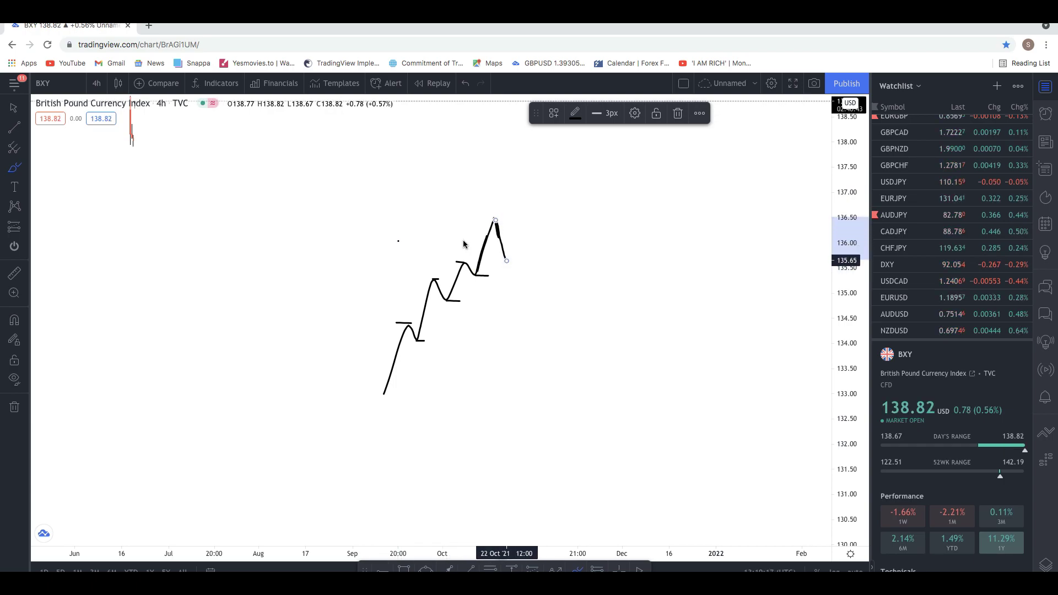
click(13, 108)
click(182, 215)
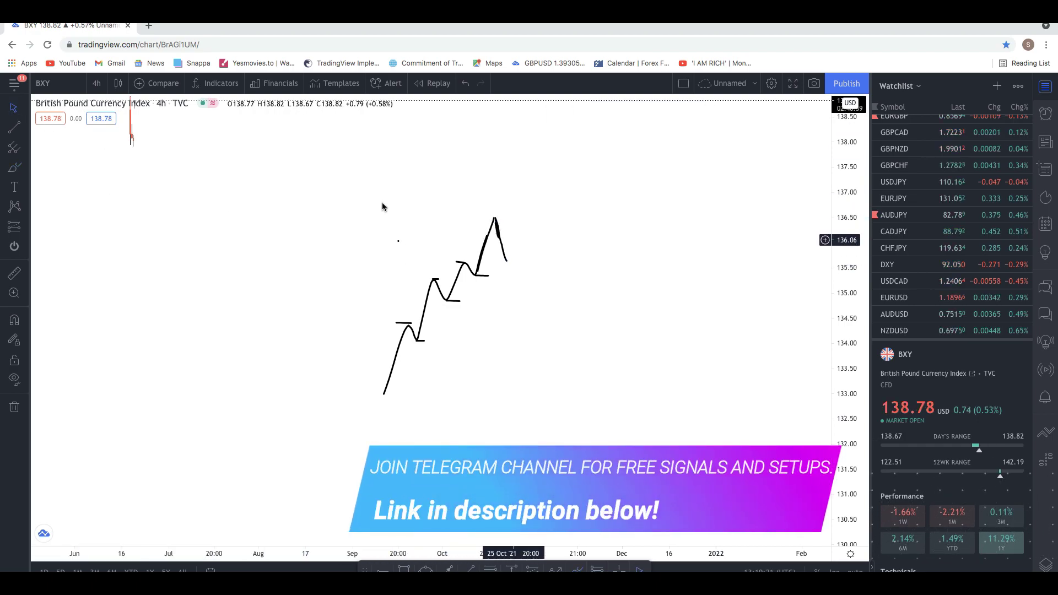
Draw a small arrow with the Brush pointing towards the zigzag's highest peak
click(25, 168)
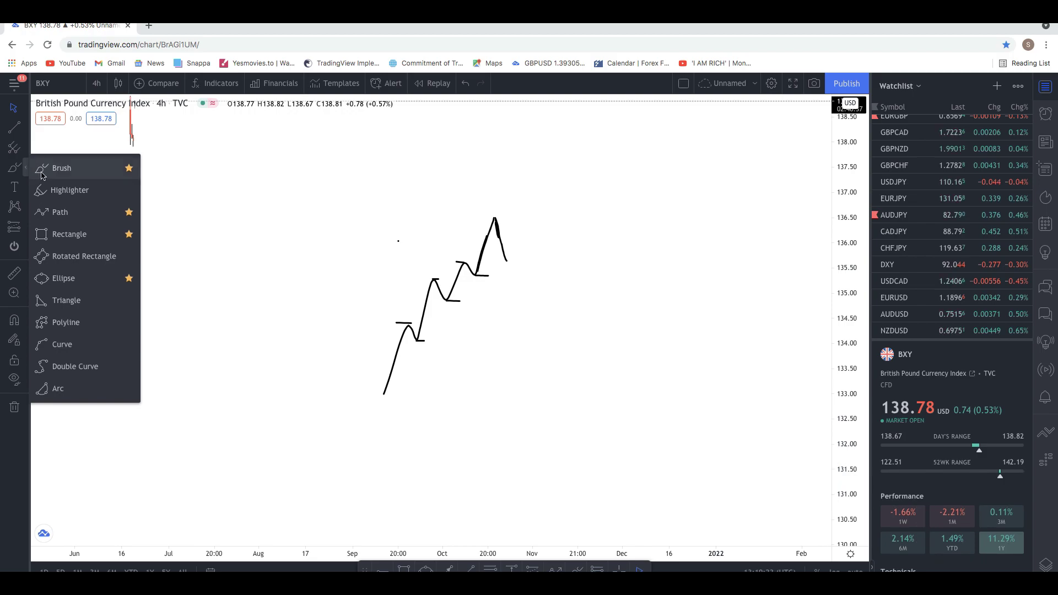
click(62, 169)
mouse_move(446, 220)
mouse_down()
mouse_move(475, 219)
mouse_move(468, 224)
mouse_up()
click(327, 210)
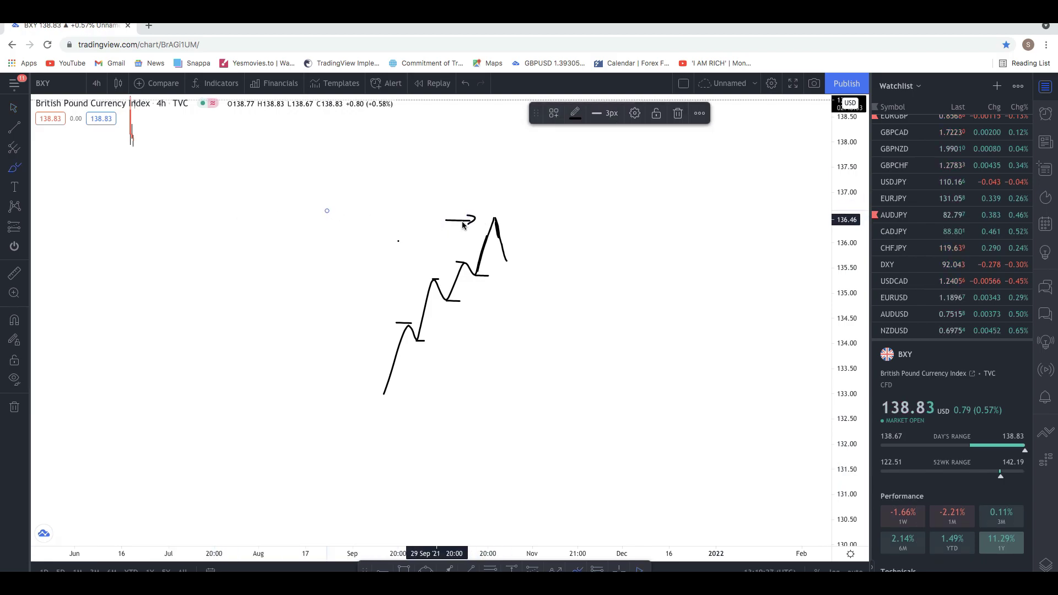
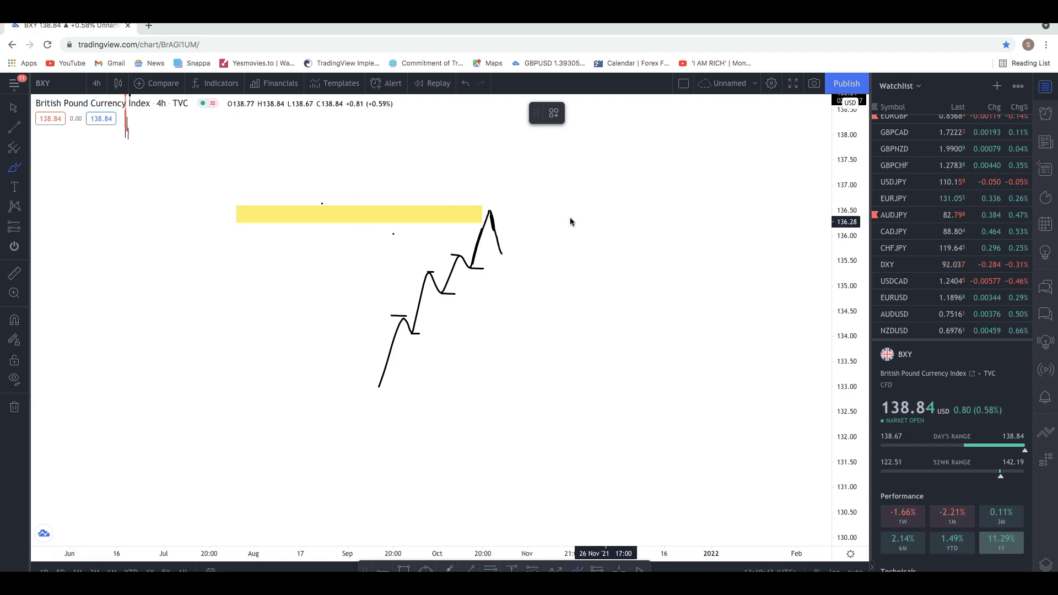
Brush the drop from the peak to about 135.25 with a bounce to about 135.85, and extend the last swing low's level across it
drag(490, 213, 521, 242)
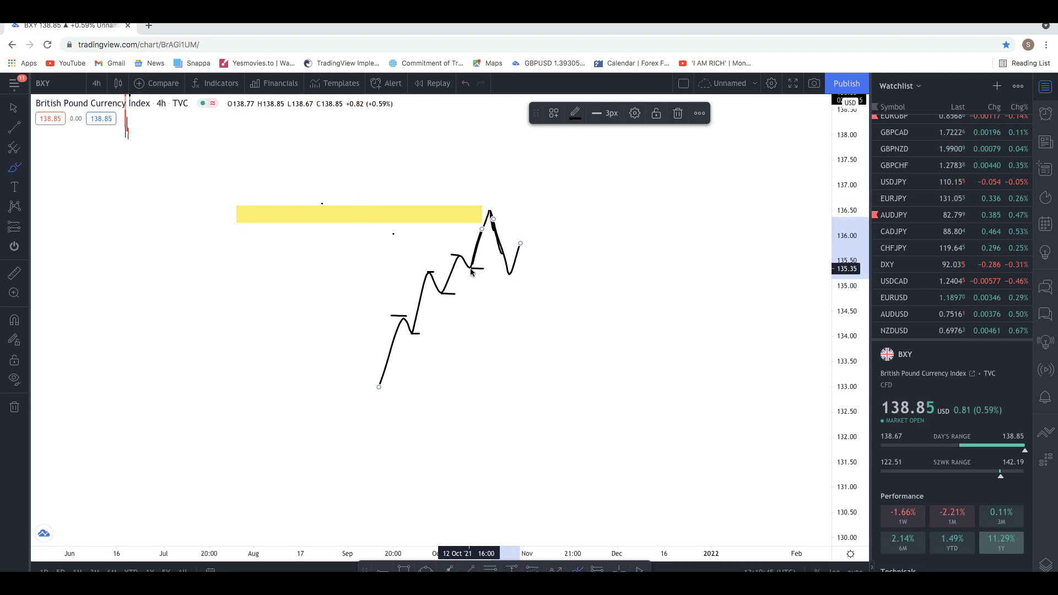
drag(472, 269, 500, 270)
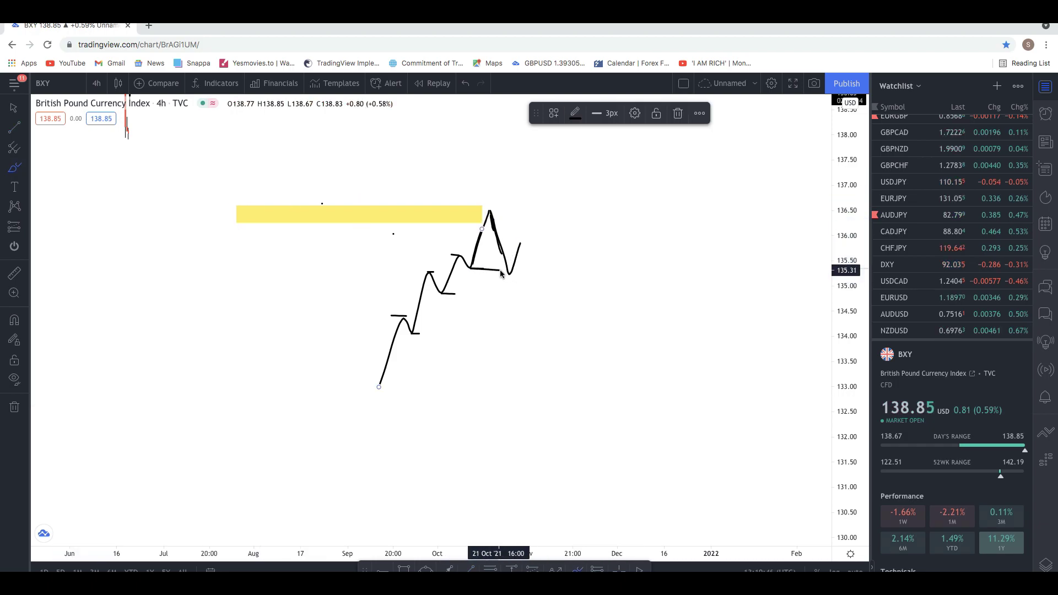
click(25, 168)
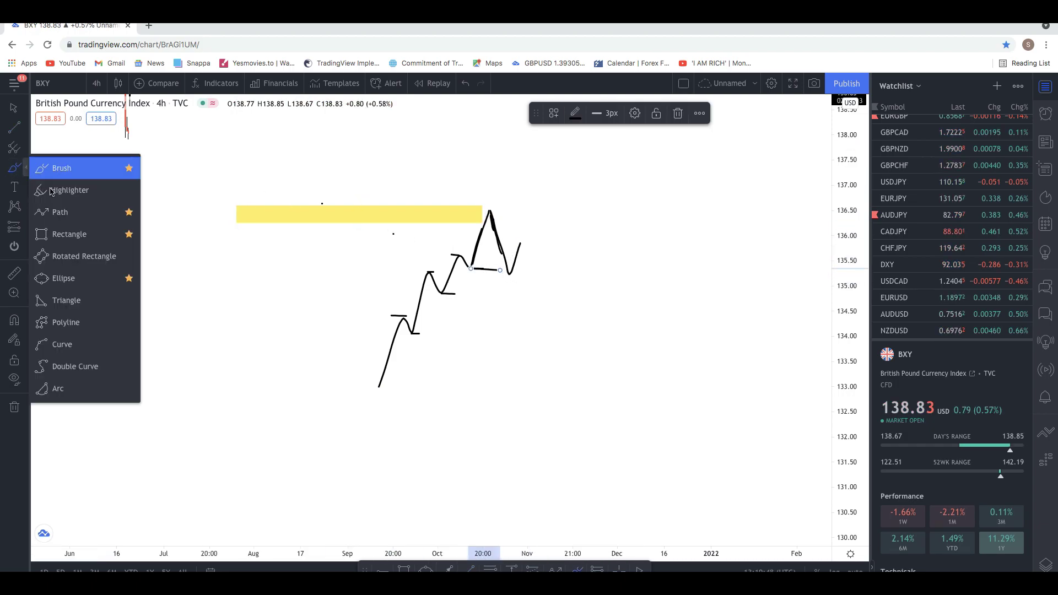
click(12, 111)
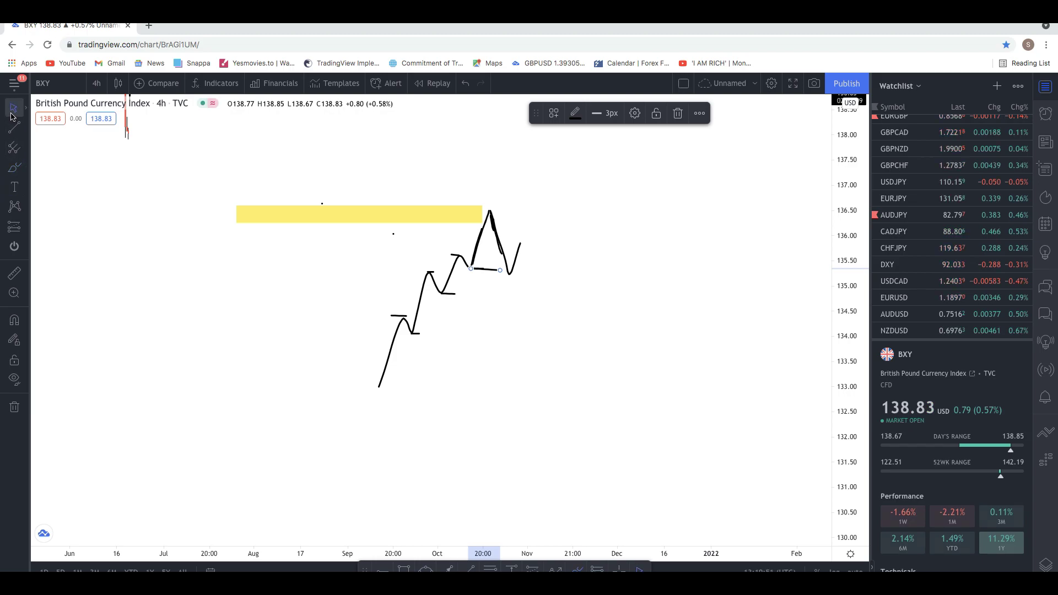
Draw a rectangle zone extending forward from the peak, between about 136.37 and 136.55
click(26, 171)
click(57, 228)
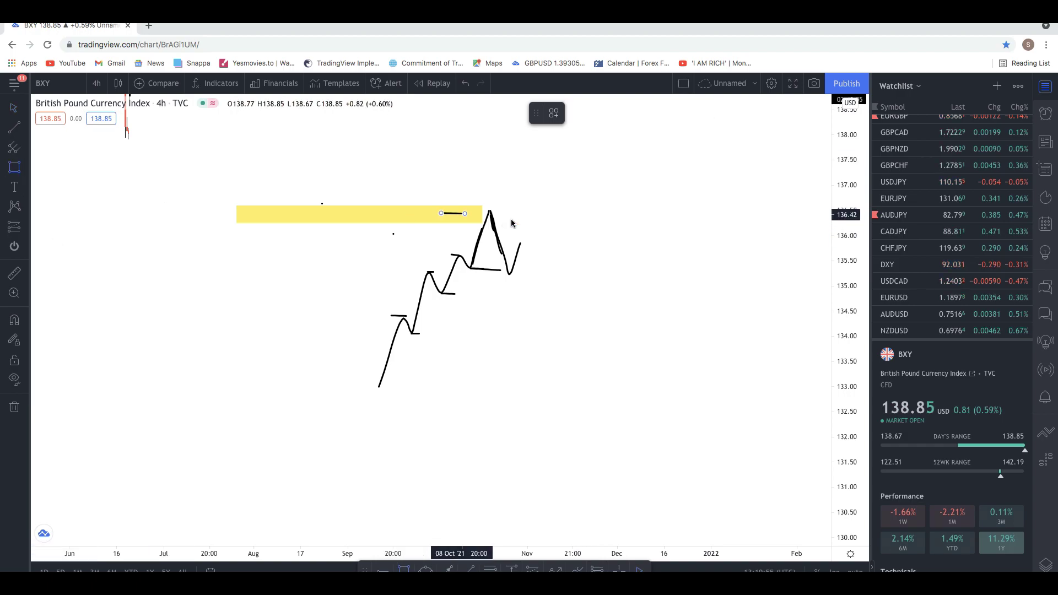
click(591, 209)
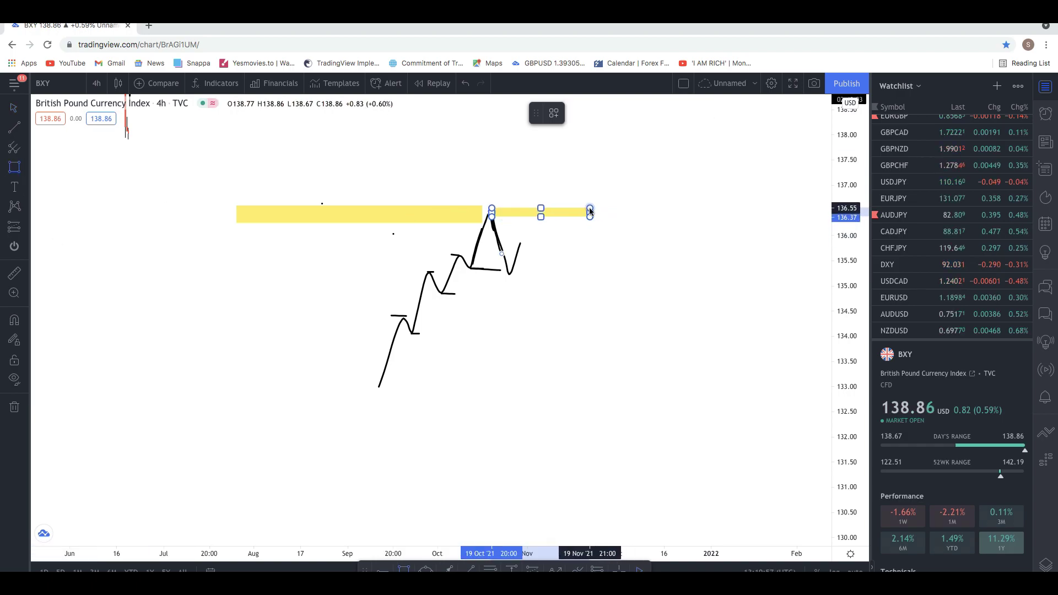
click(406, 211)
click(255, 274)
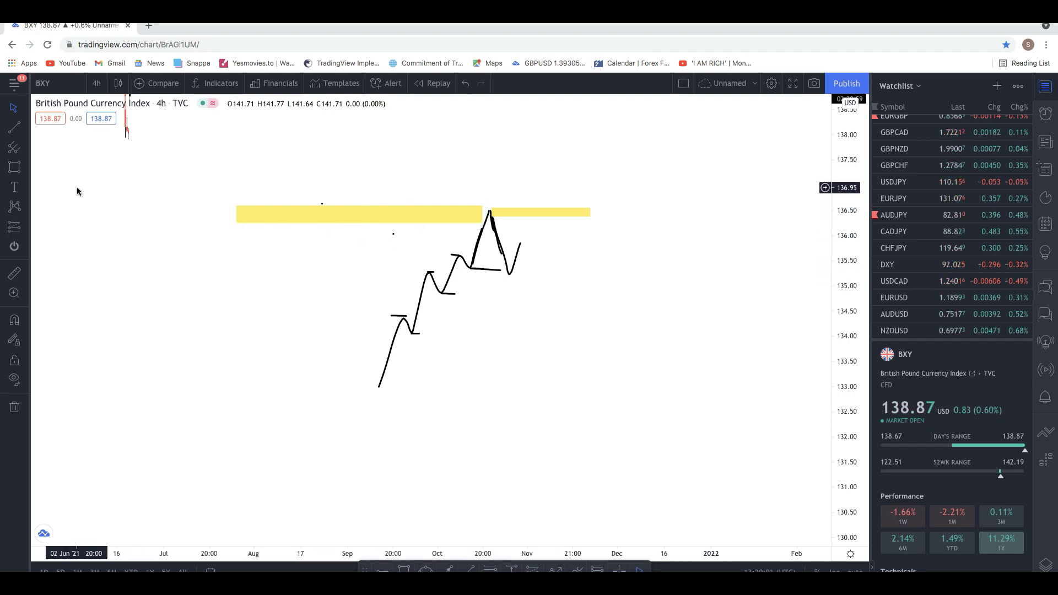
Draw two short slanted trend lines across the drop from the peak, at about 136.00–136.21 and 135.83–135.96
click(28, 134)
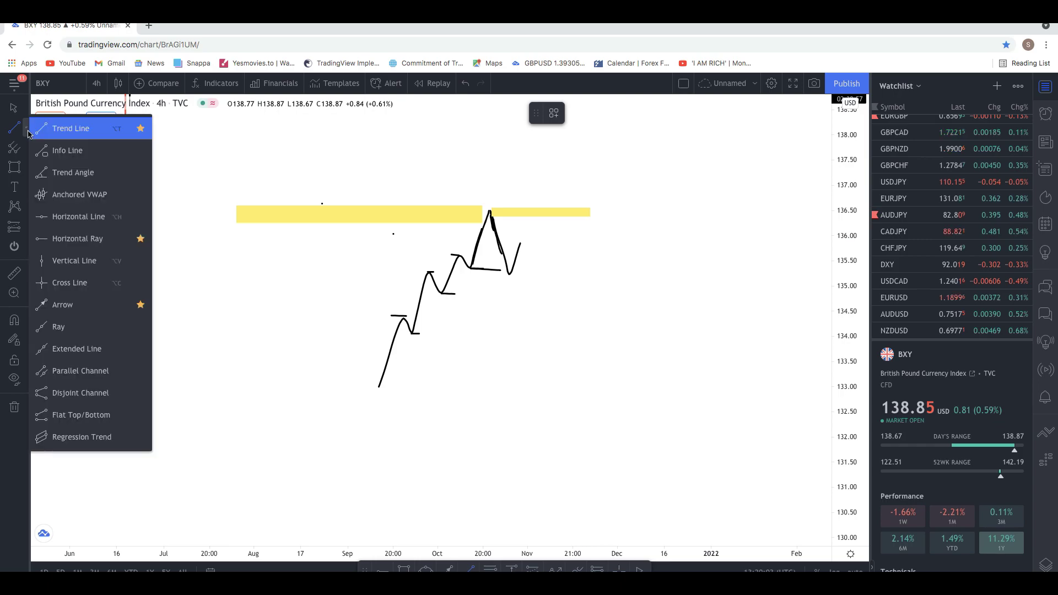
click(26, 167)
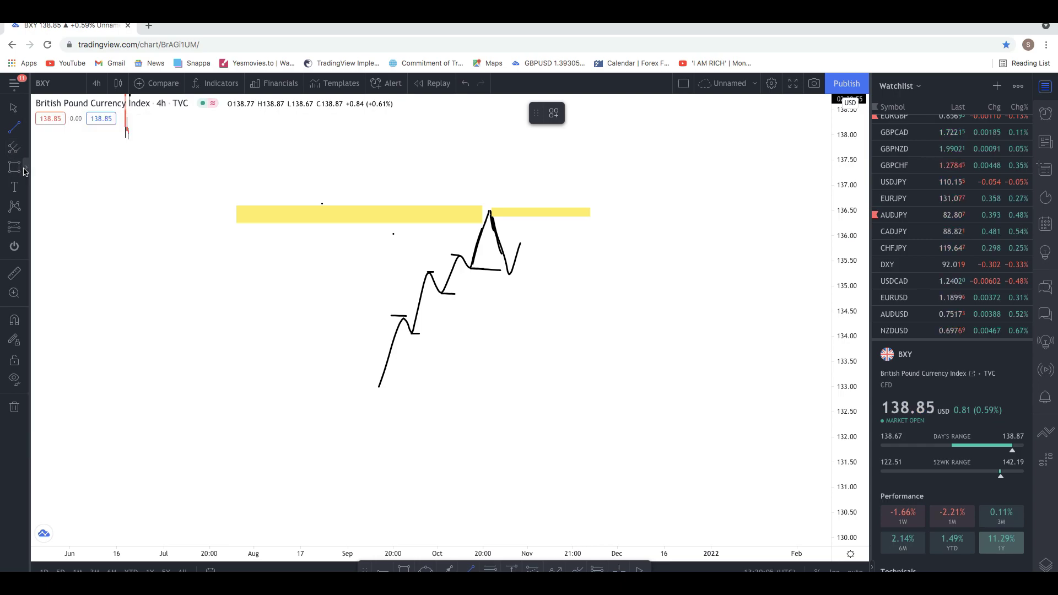
click(25, 129)
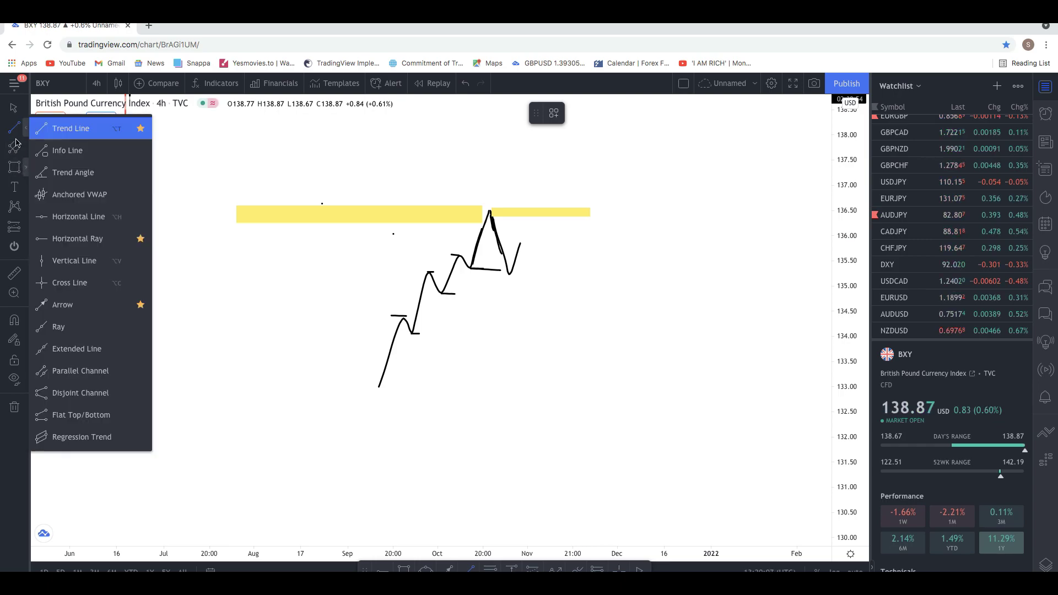
click(55, 131)
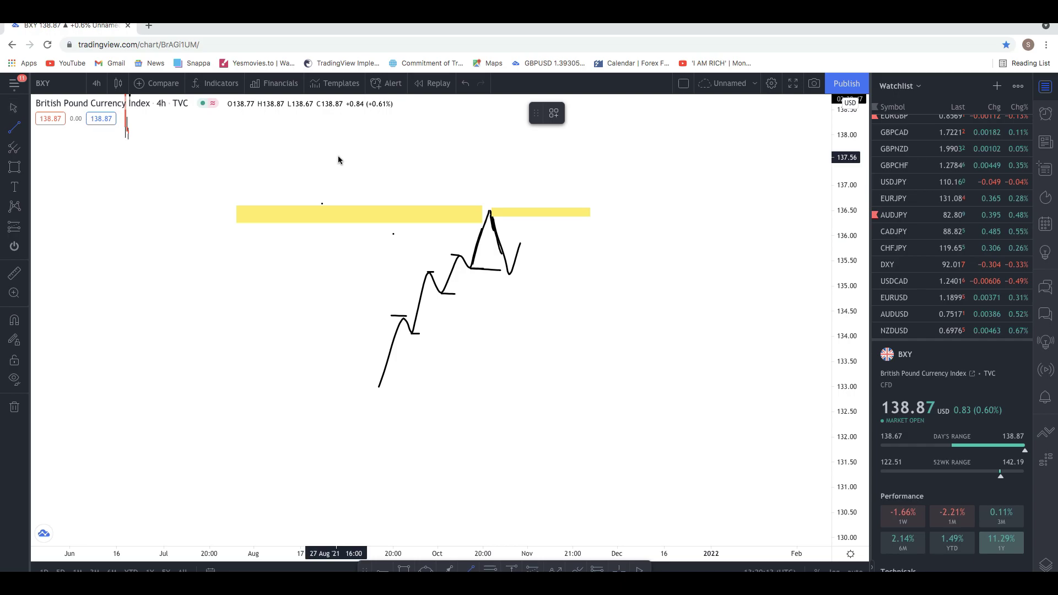
click(508, 224)
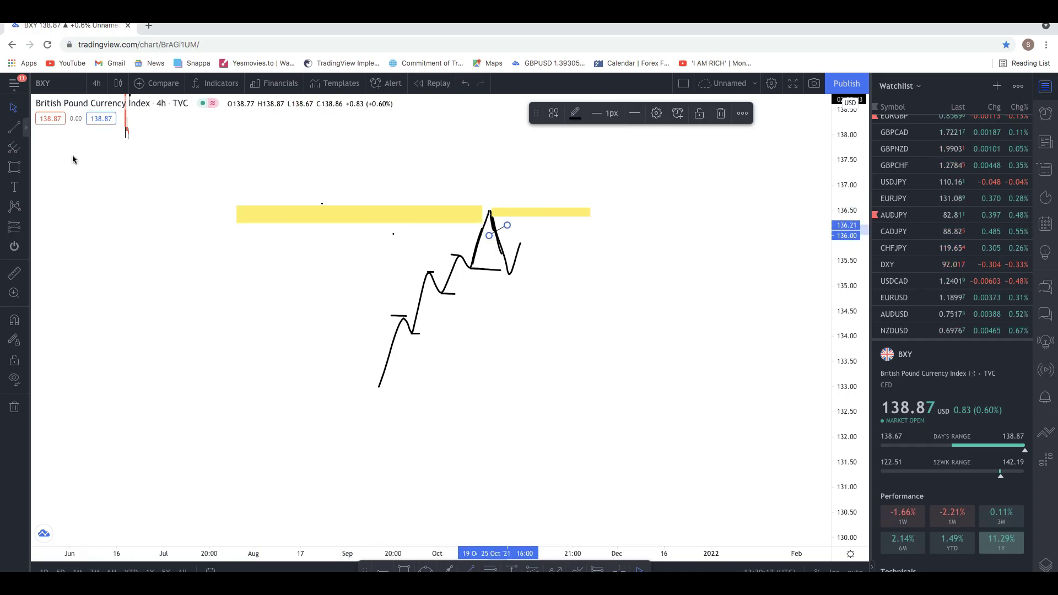
click(537, 304)
drag(507, 237, 489, 244)
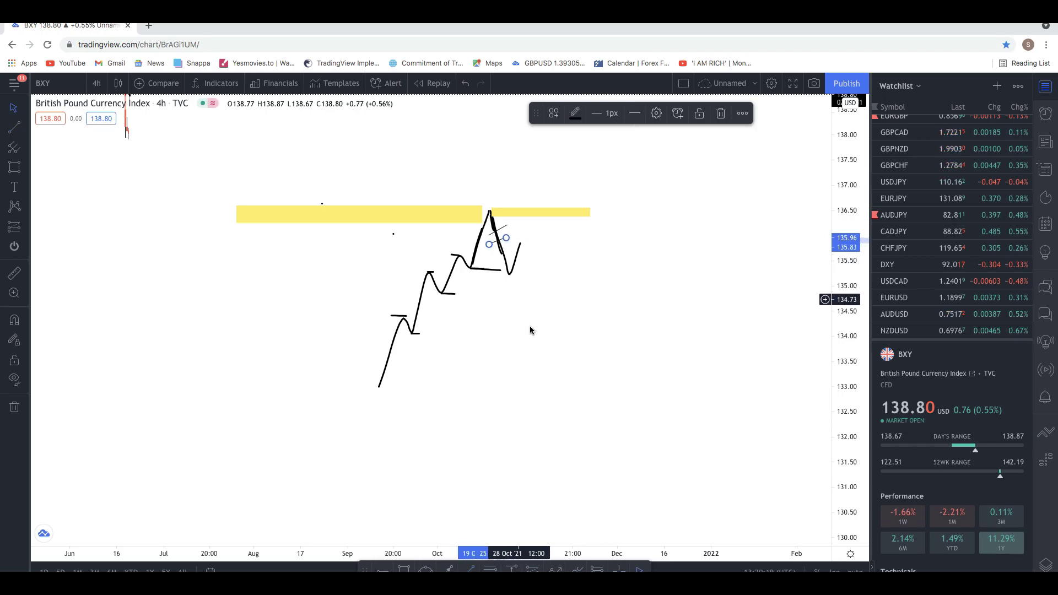
Add two more short slanted trend lines across the lower part of the drop, down to the swing low's level
click(503, 251)
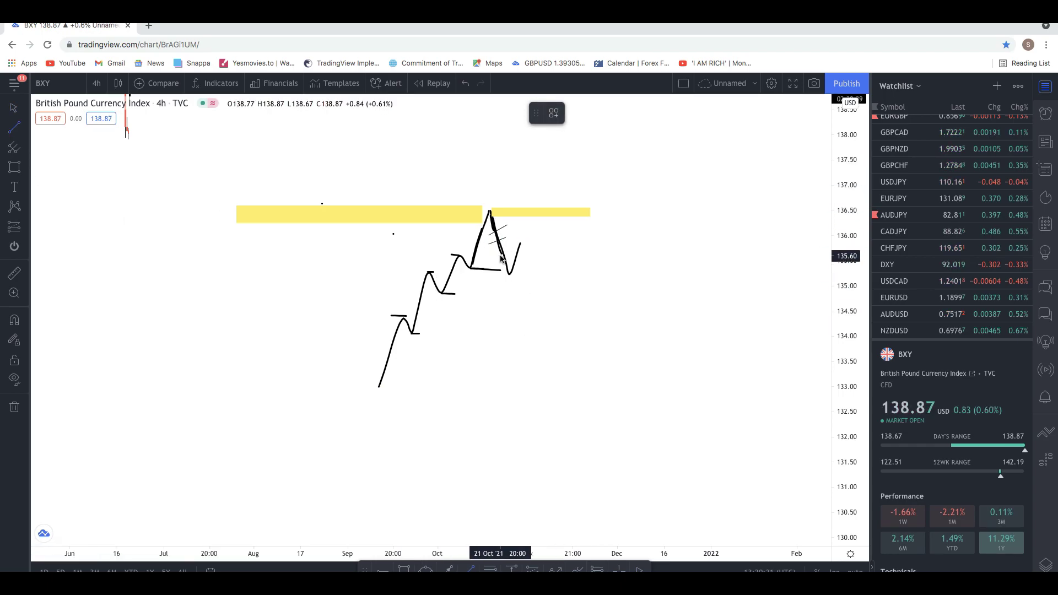
click(541, 286)
click(14, 128)
click(509, 274)
drag(502, 268, 510, 258)
click(536, 252)
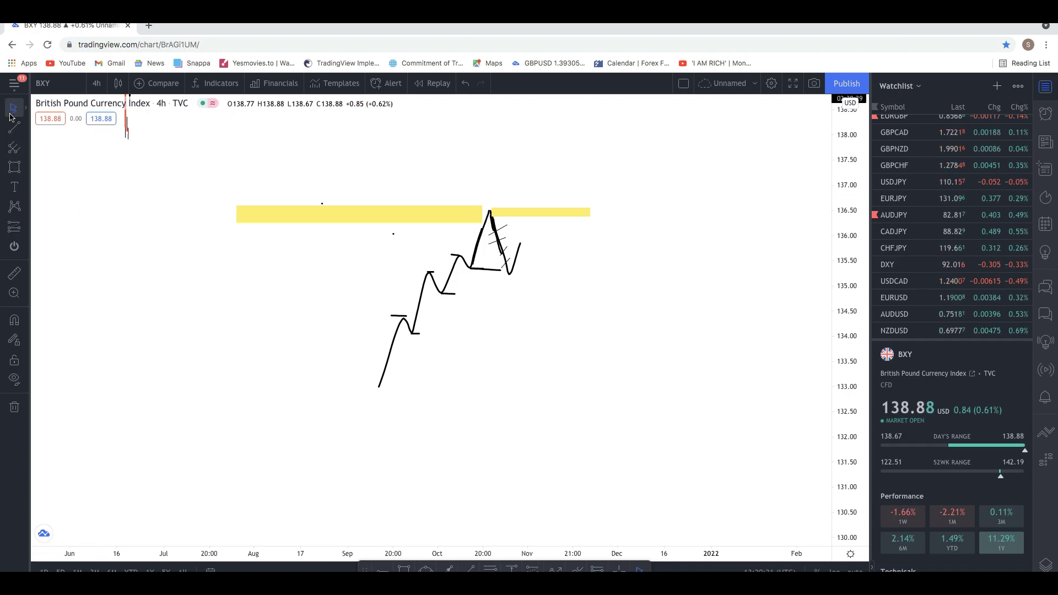
Narrow the earlier yellow rectangle zone so it spans about 136.40 to 136.60 and ends at the peak
click(479, 212)
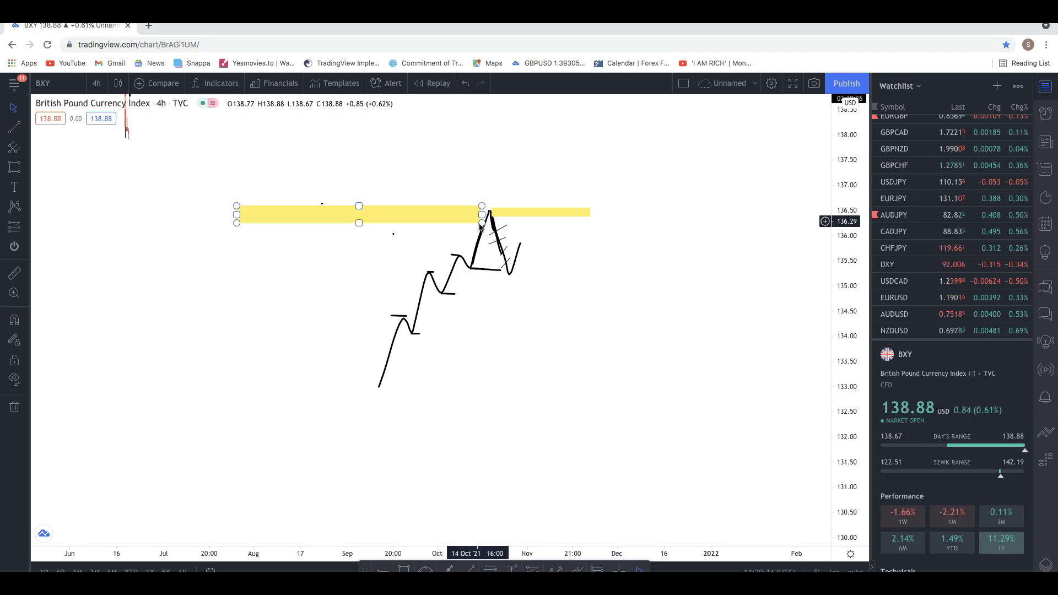
drag(484, 207, 485, 206)
click(487, 194)
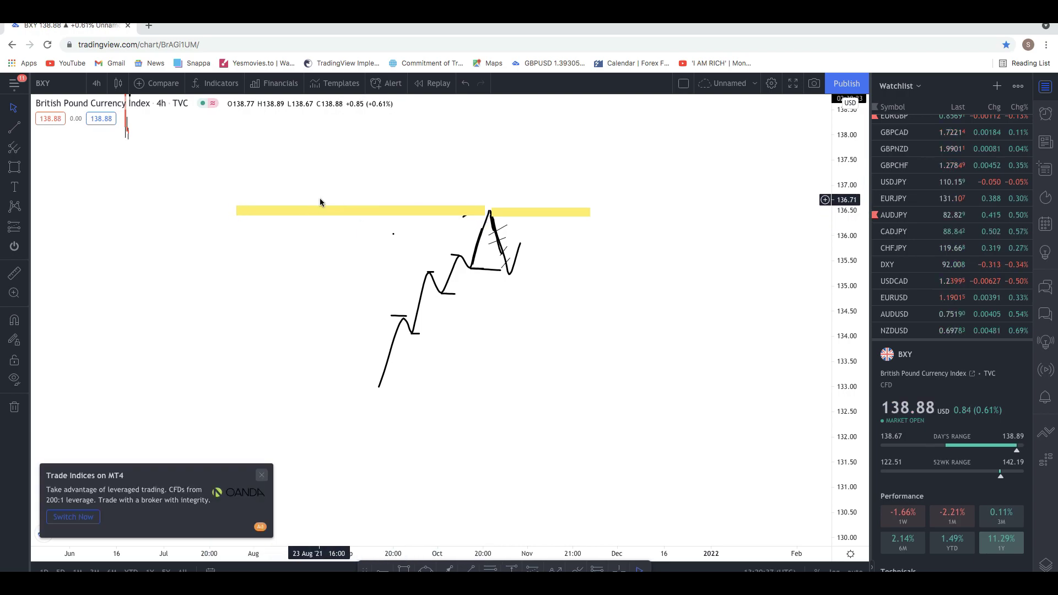
Brush a choppy upward retracement from the bounce at about 135.85 to about 136.05
drag(365, 180, 359, 179)
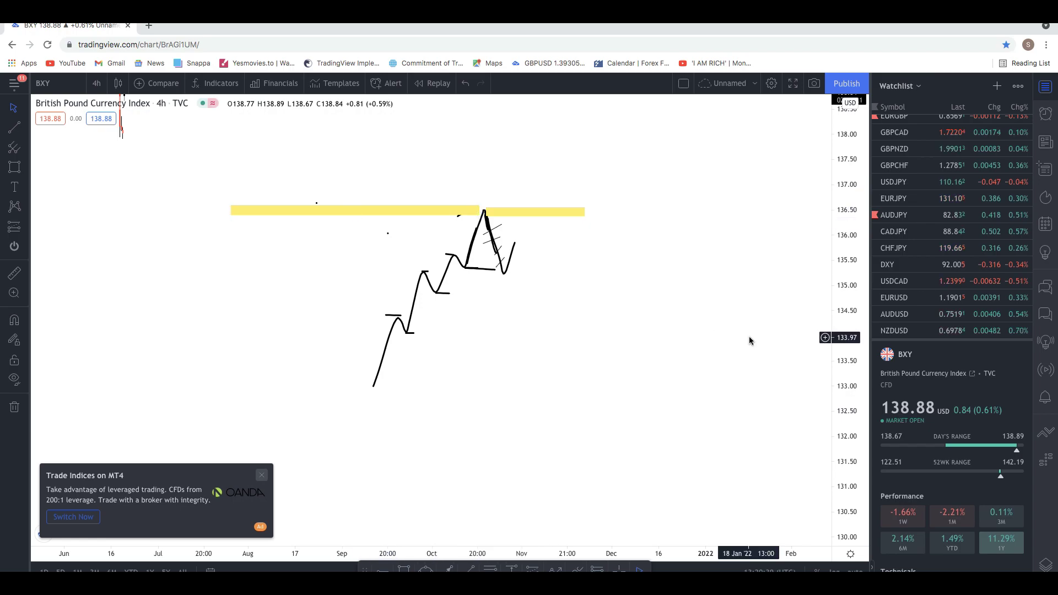
drag(842, 359, 695, 294)
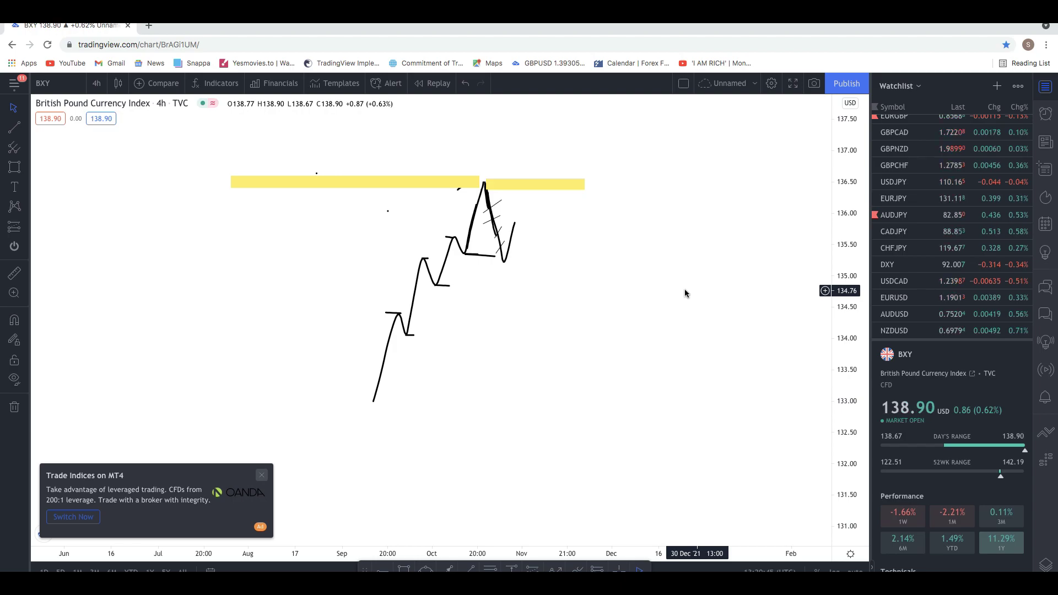
click(25, 128)
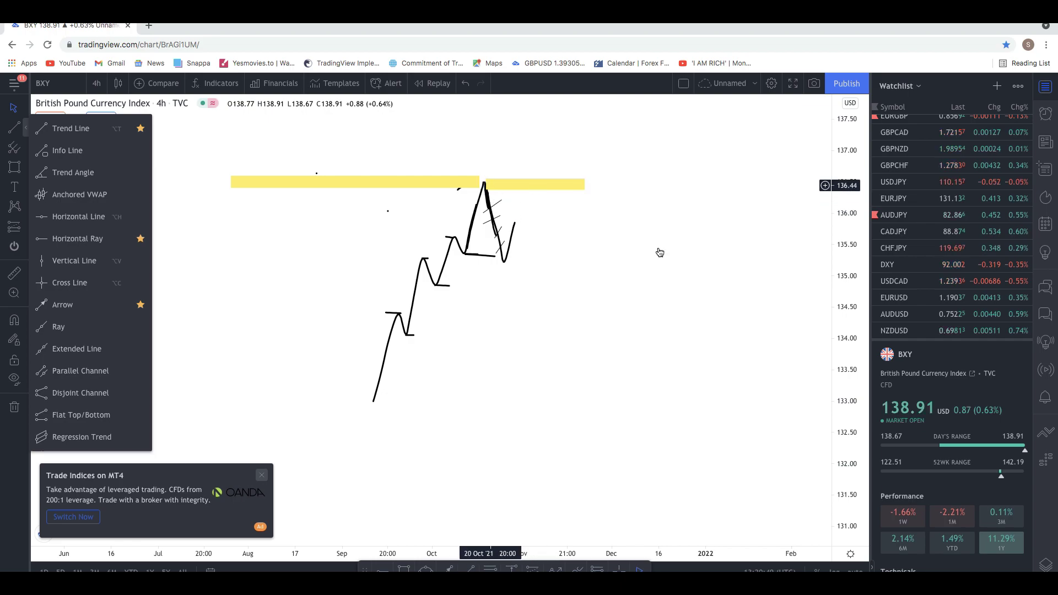
drag(847, 269, 783, 209)
drag(582, 216, 554, 230)
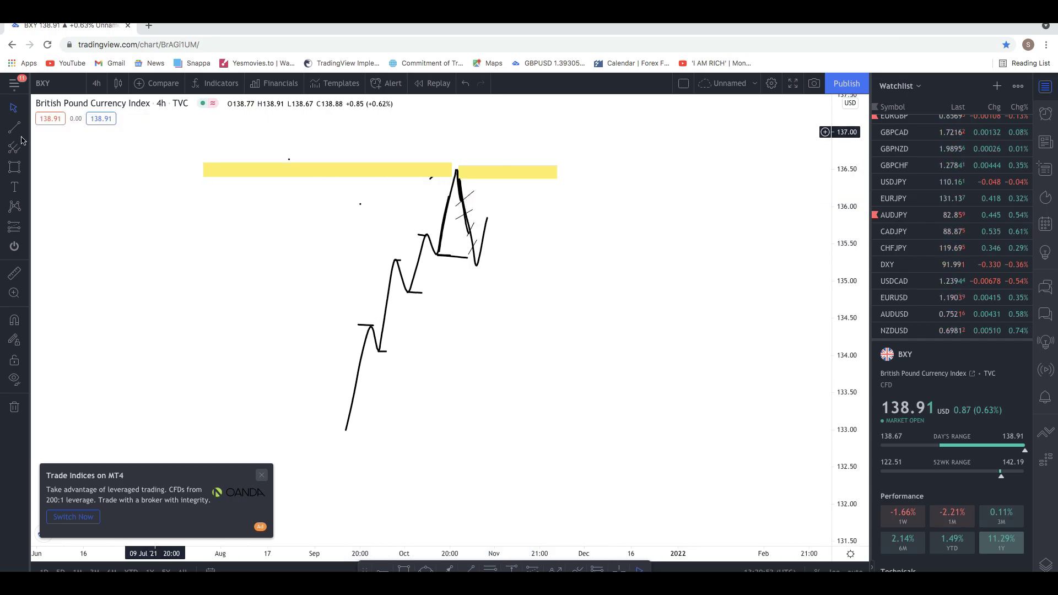
click(25, 167)
click(52, 168)
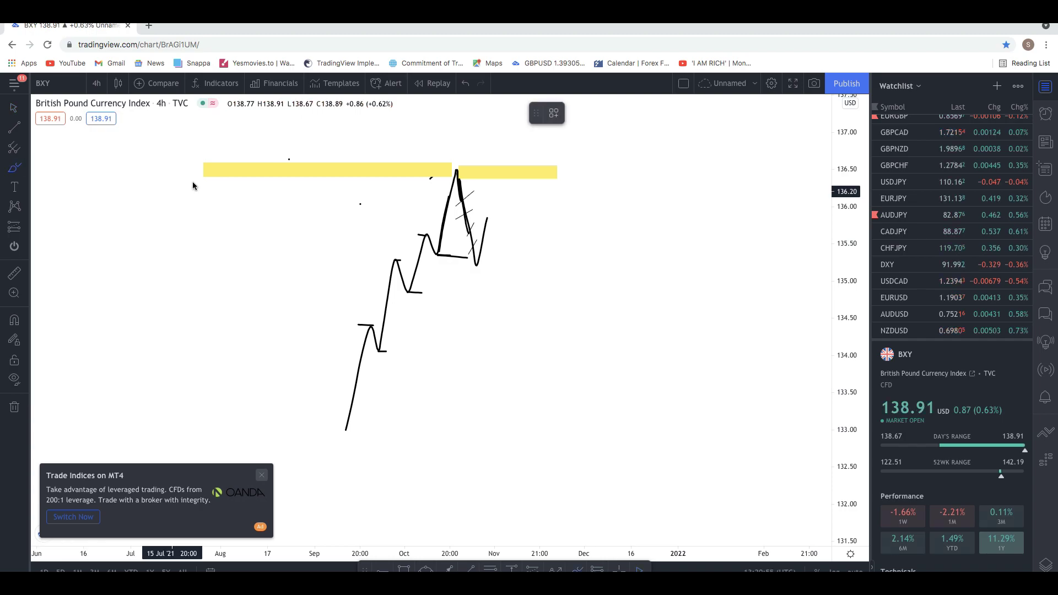
drag(488, 218, 498, 238)
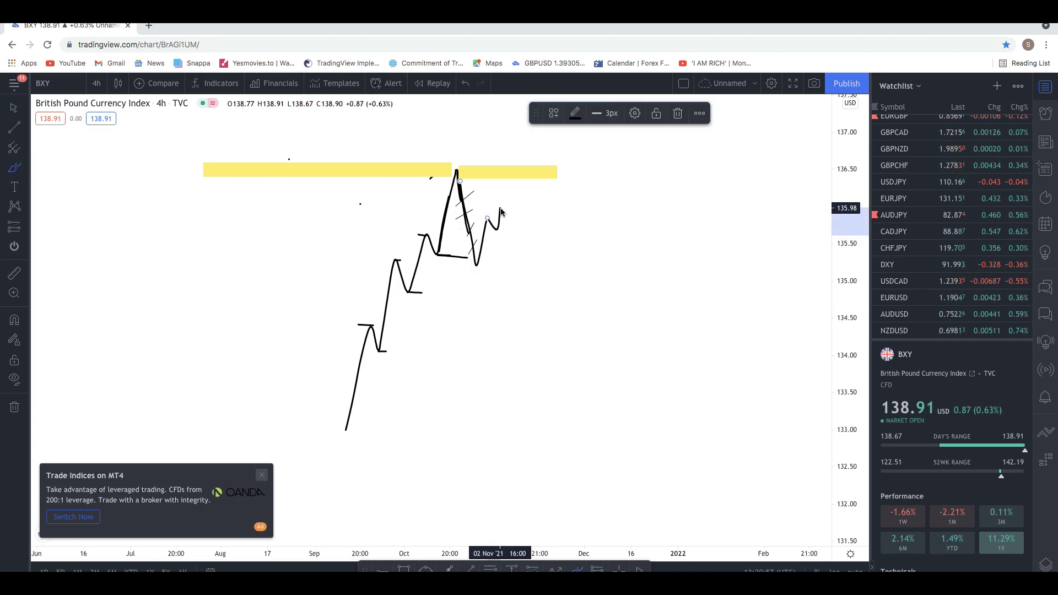
drag(529, 209, 529, 209)
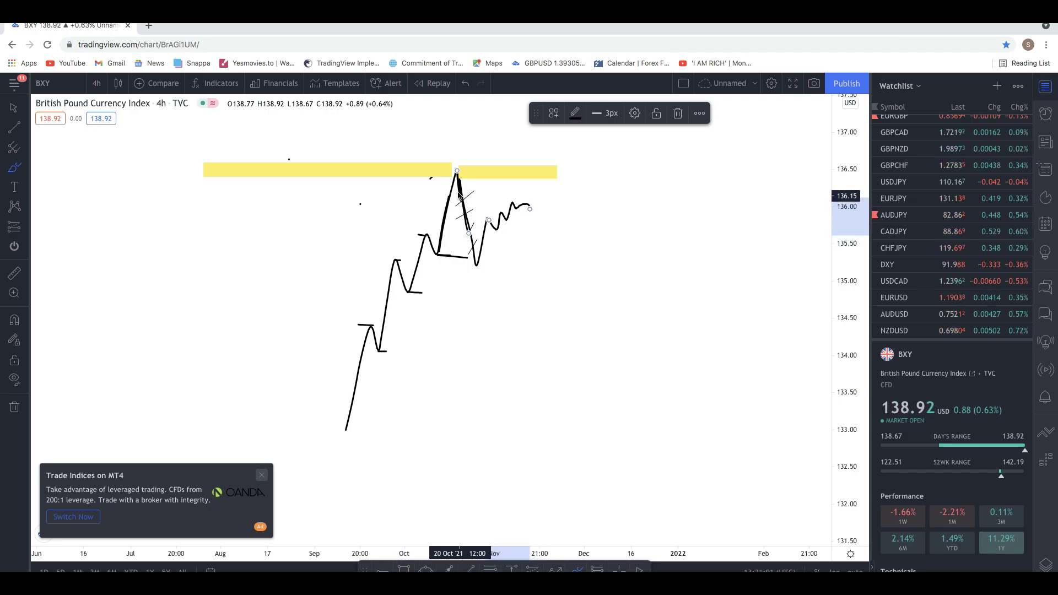
Brush a horizontal level at about 136.13 forward from the drop, and a sideways price path just below it at about 136.05
drag(456, 186, 472, 225)
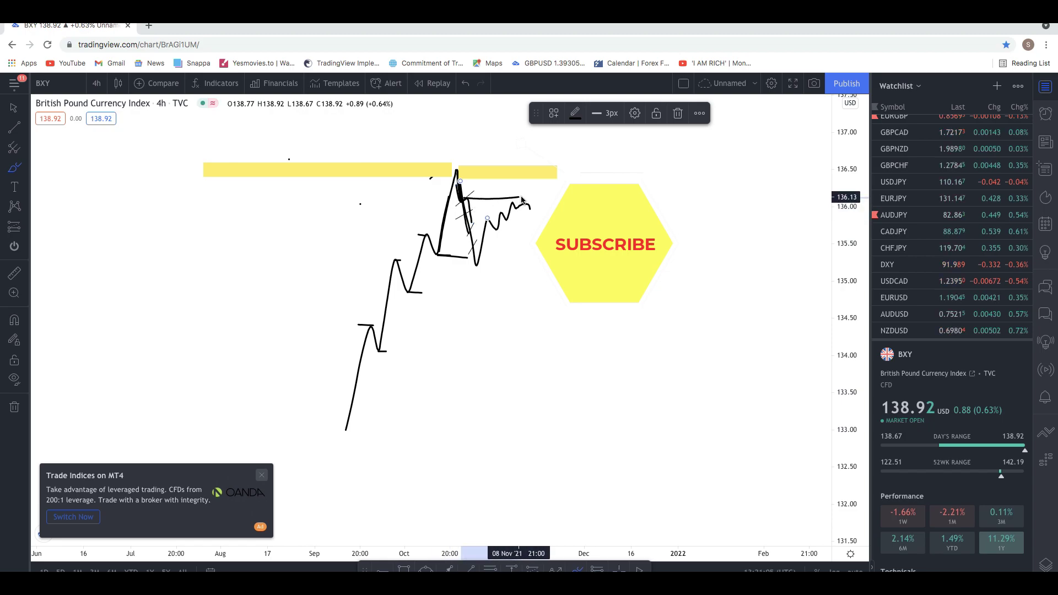
mouse_move(524, 196)
mouse_down()
mouse_move(543, 213)
mouse_move(583, 207)
mouse_up()
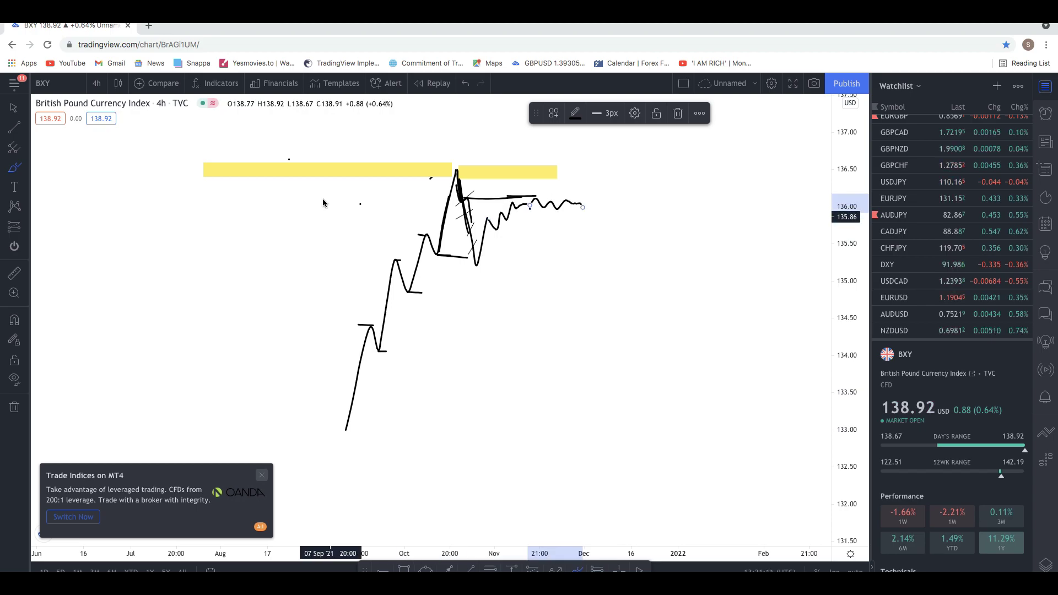
Circle the zigzag's highest peak with a red Brush stroke
click(25, 168)
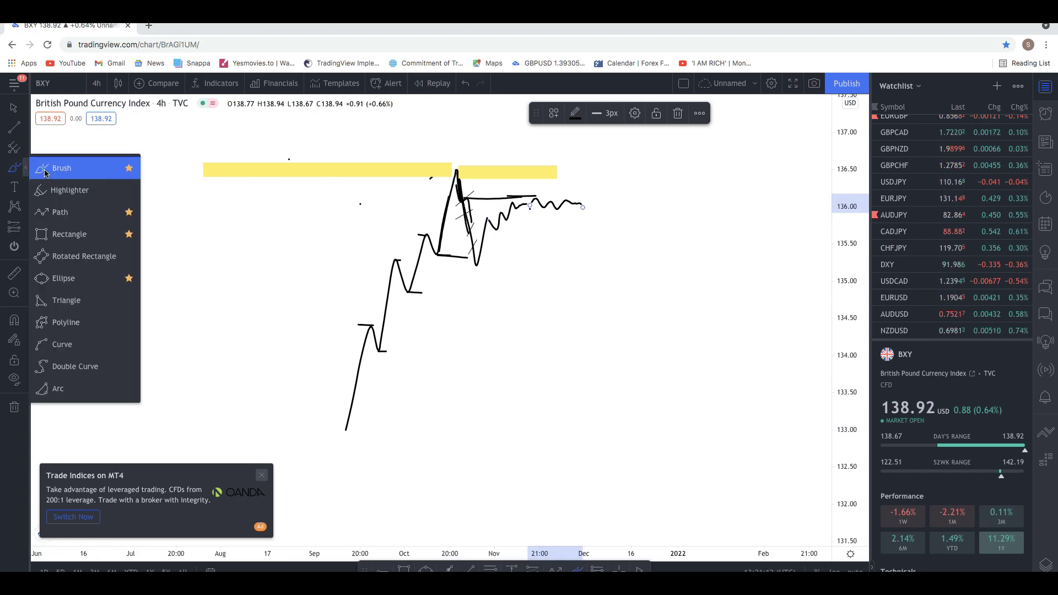
click(44, 169)
click(575, 113)
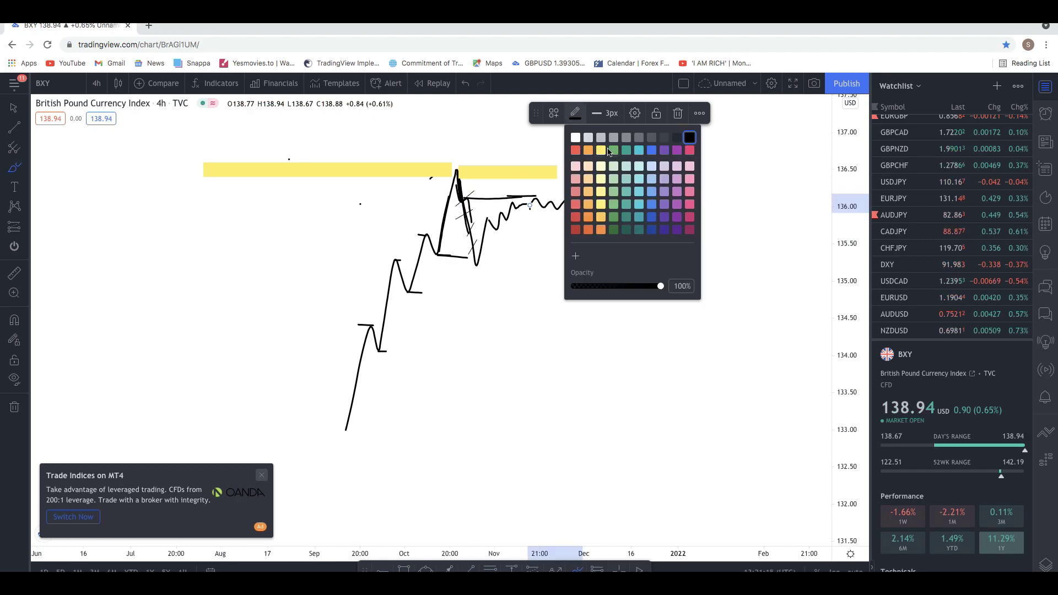
click(577, 152)
mouse_move(478, 154)
mouse_down()
mouse_move(465, 156)
mouse_move(478, 159)
mouse_up()
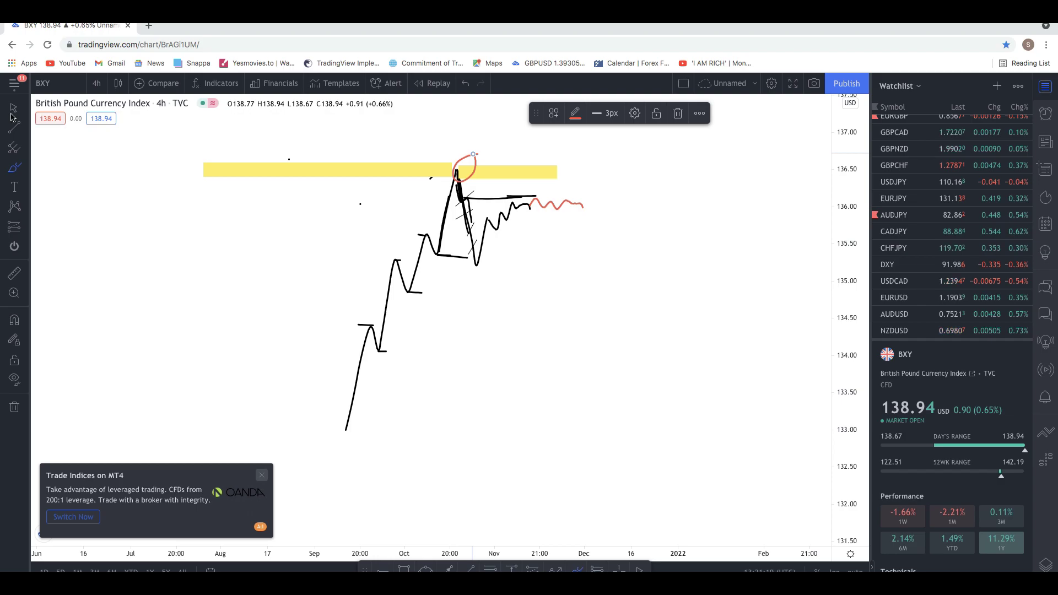
click(178, 192)
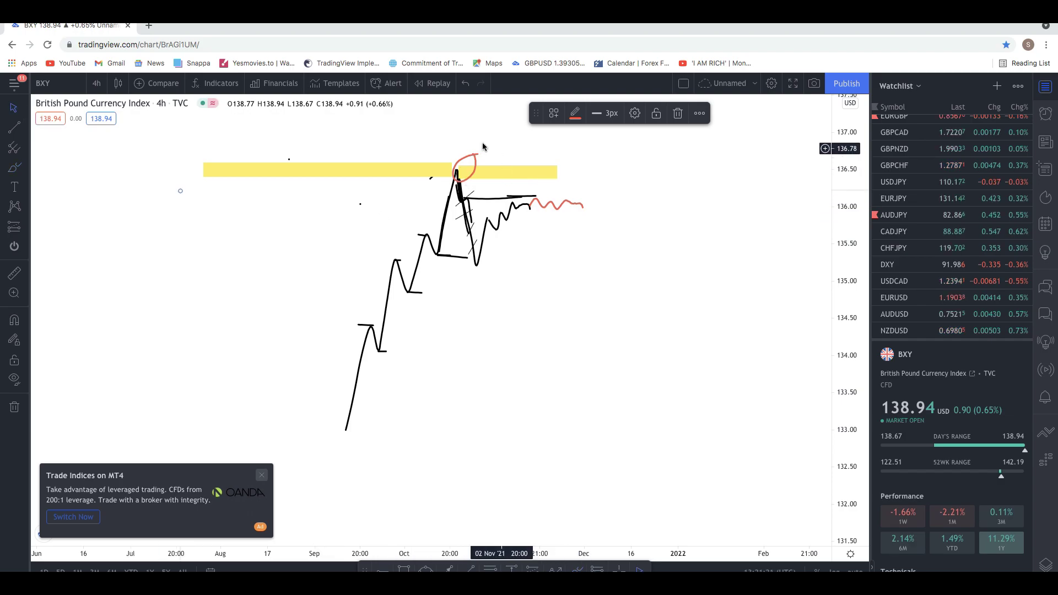
Set the Brush colour back to black, extend the sideways path forward and brush a double level line at about 136.10 above it
click(575, 113)
click(584, 206)
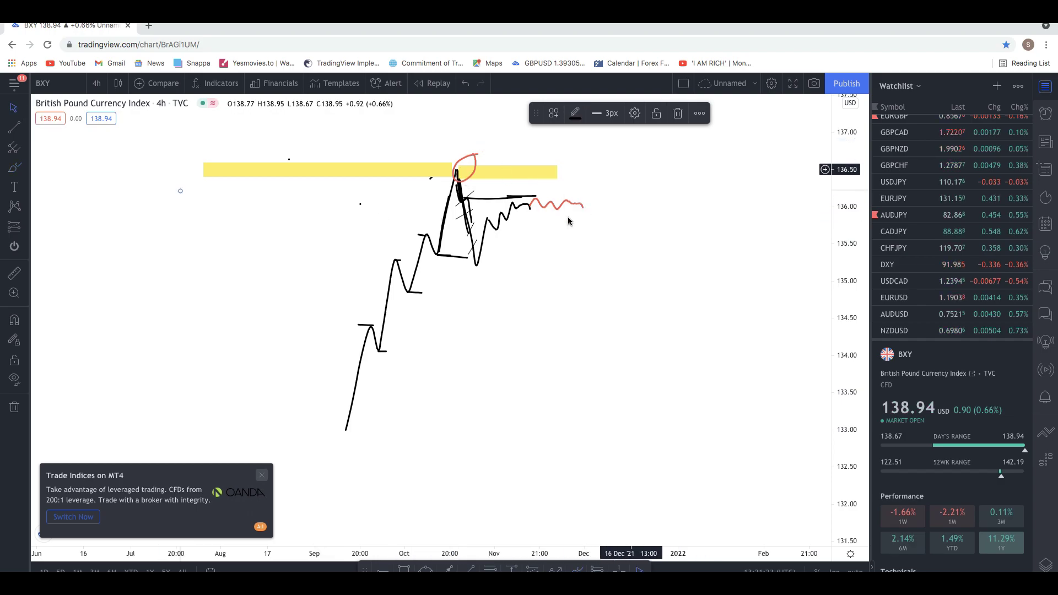
click(580, 175)
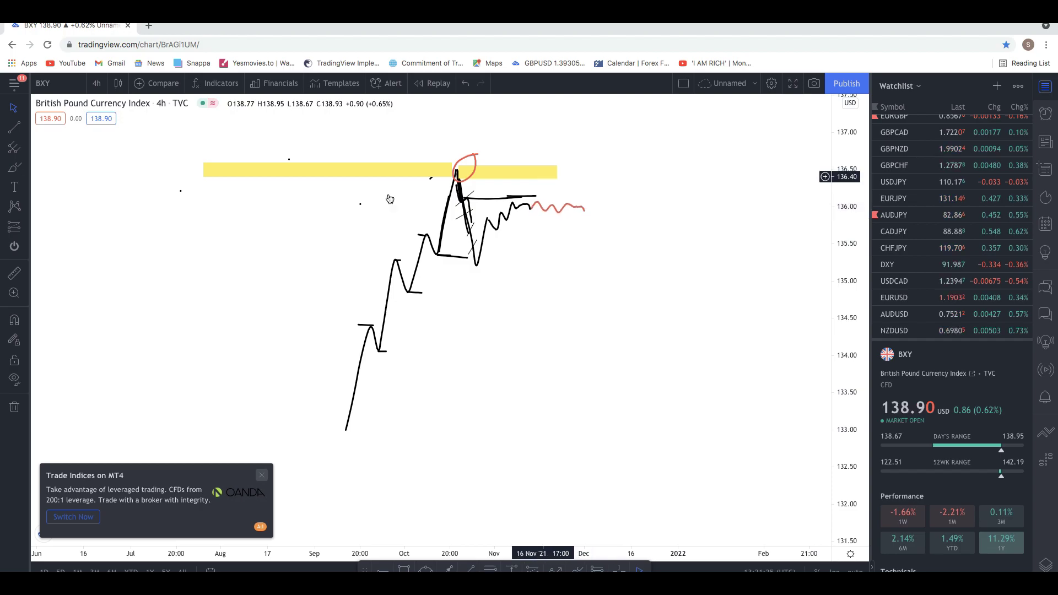
click(14, 168)
drag(584, 208, 601, 199)
click(536, 199)
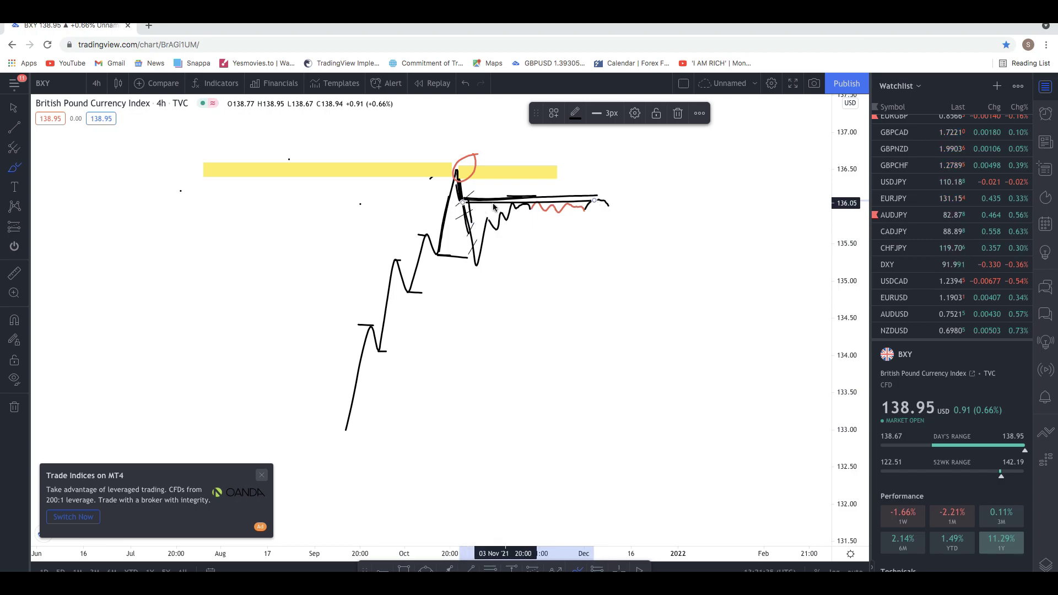
Draw three short stacked horizontal trend lines above the level, between about 136.17 and 136.33
click(9, 132)
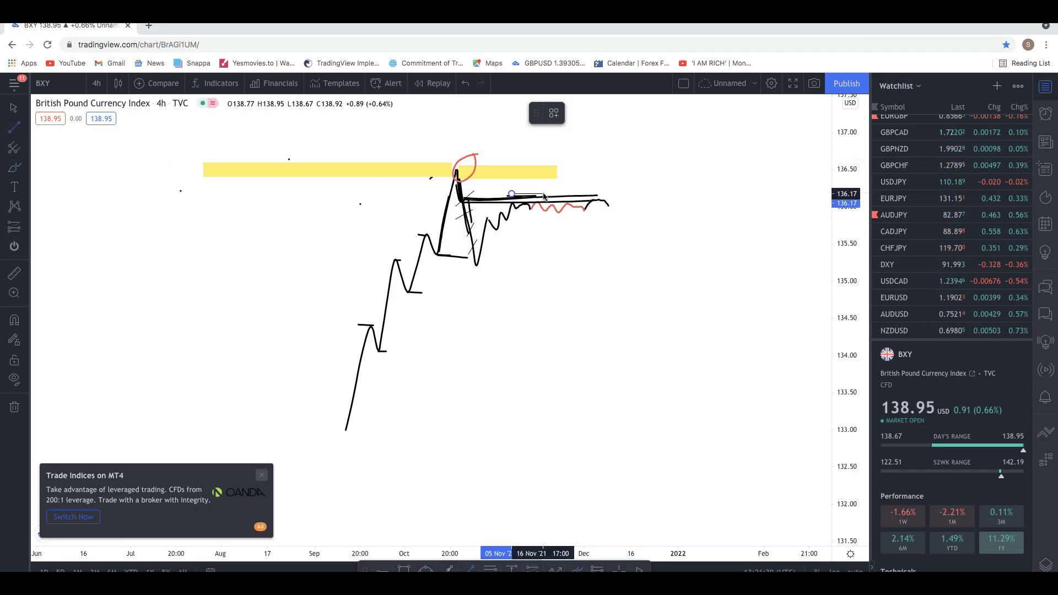
key(Escape)
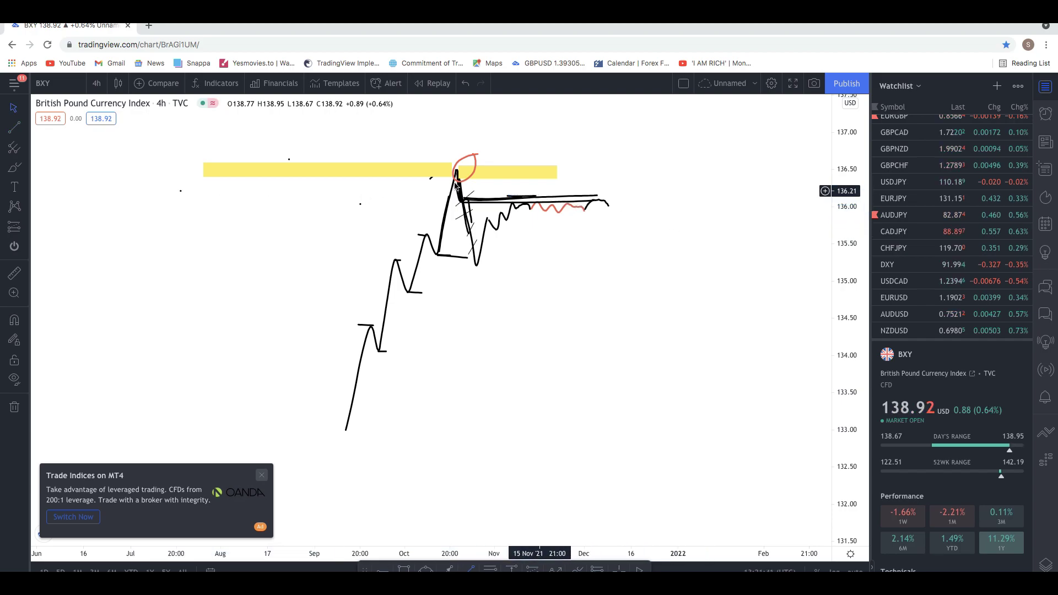
click(15, 127)
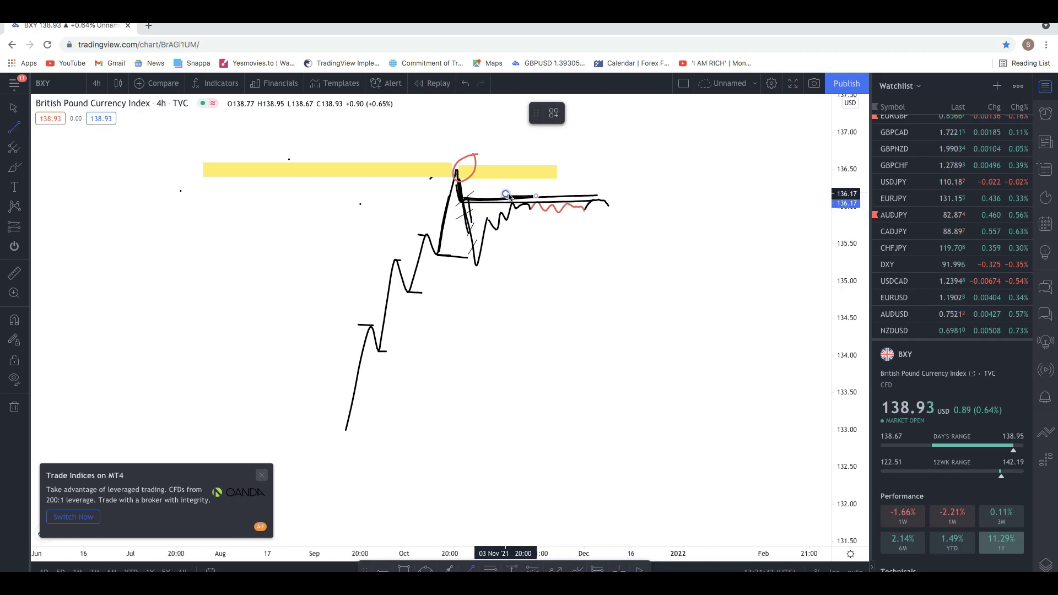
click(530, 197)
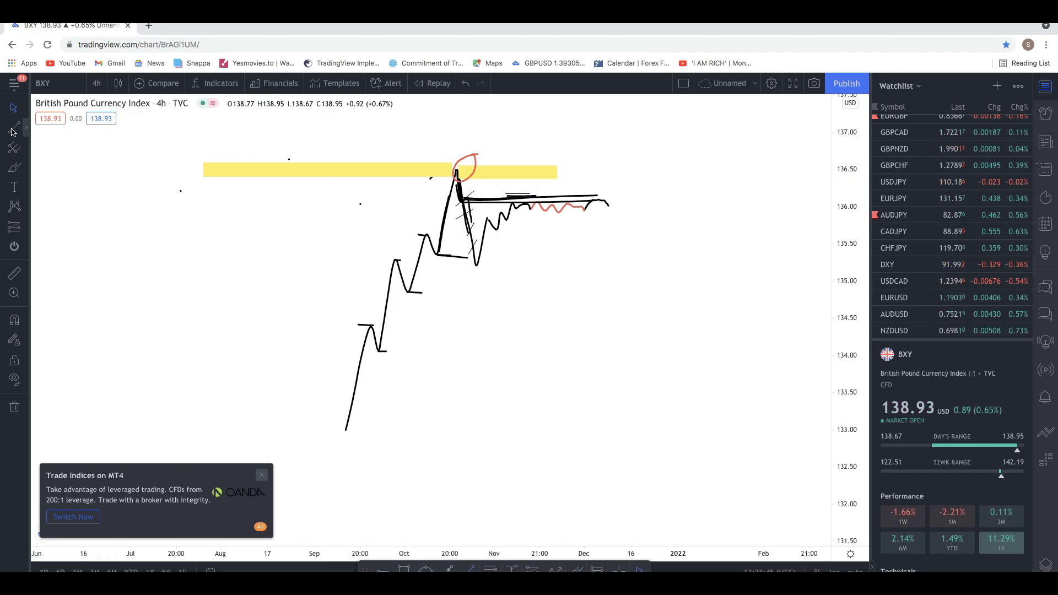
click(528, 192)
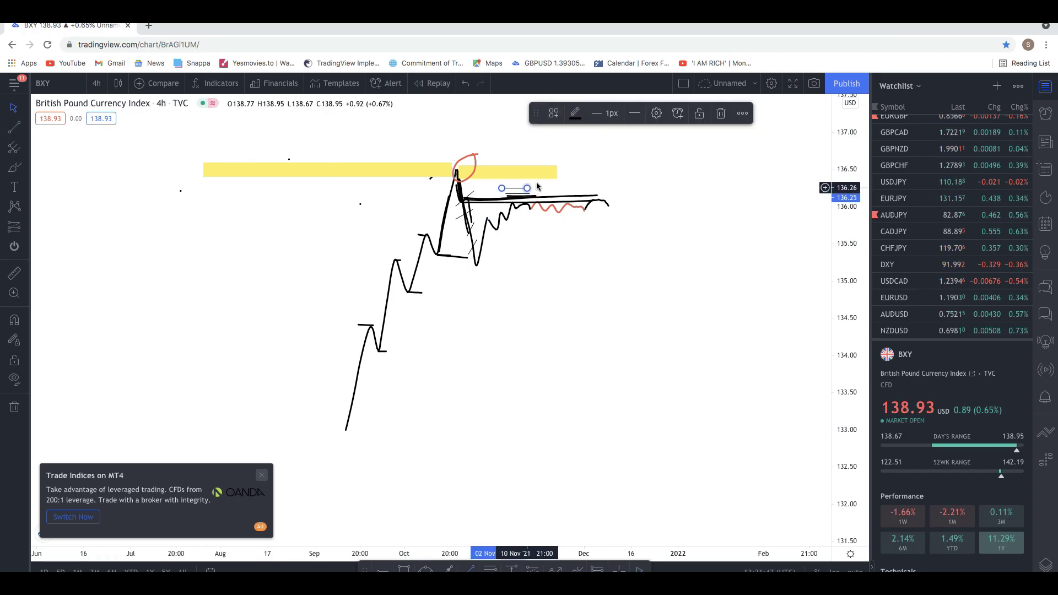
key(alt+t)
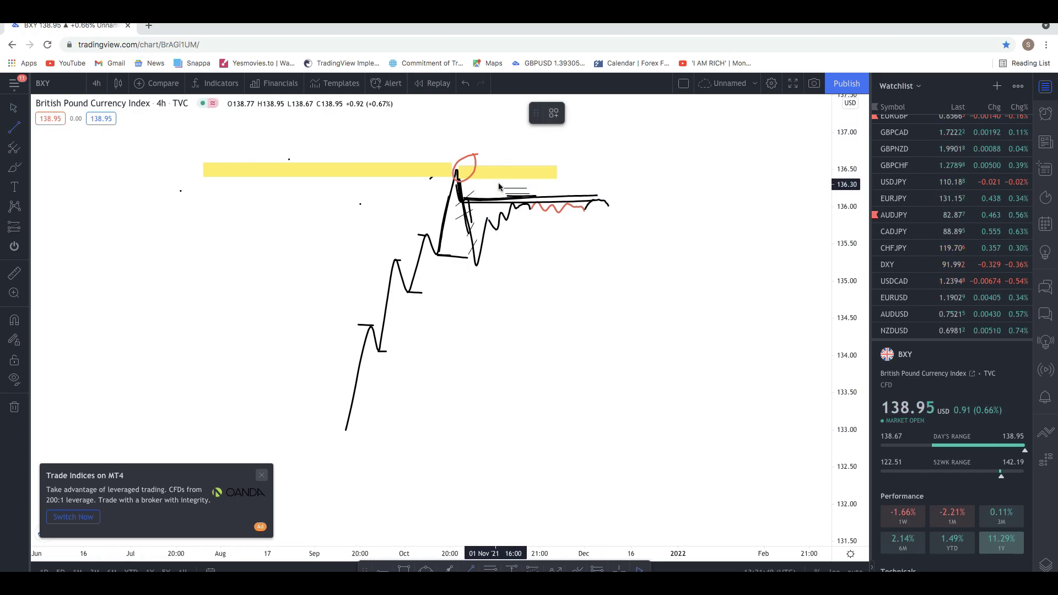
click(534, 185)
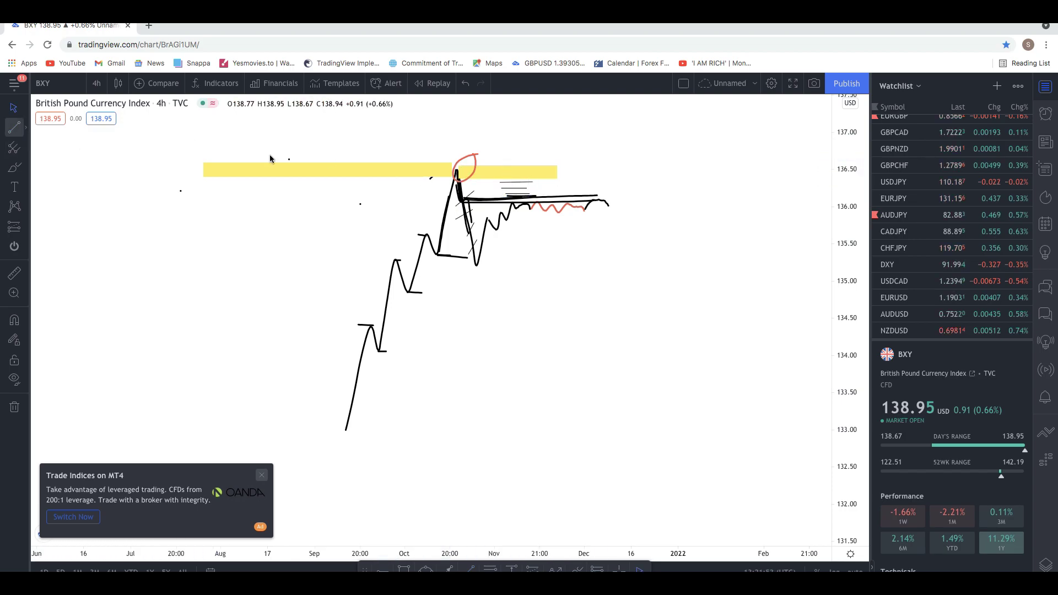
Extend the yellow zone after the peak to about the start of 2022, between about 136.45 and 136.55
drag(557, 178, 678, 171)
click(607, 155)
click(590, 184)
Brush a drop from the end of the sideways path to about 135.50 and a rally into the extended zone at about 136.50
click(97, 130)
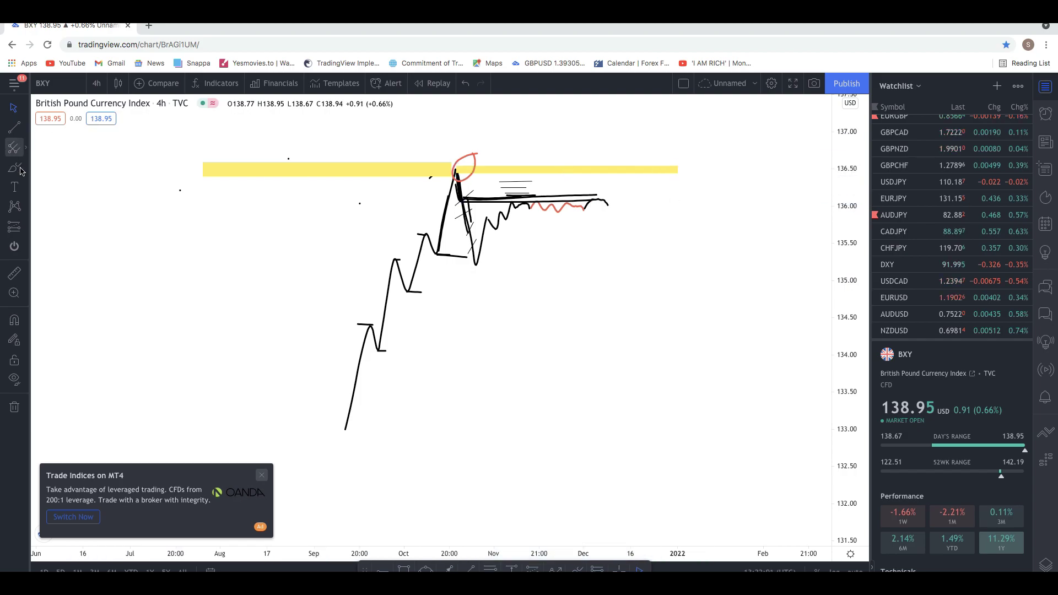
drag(609, 207, 612, 228)
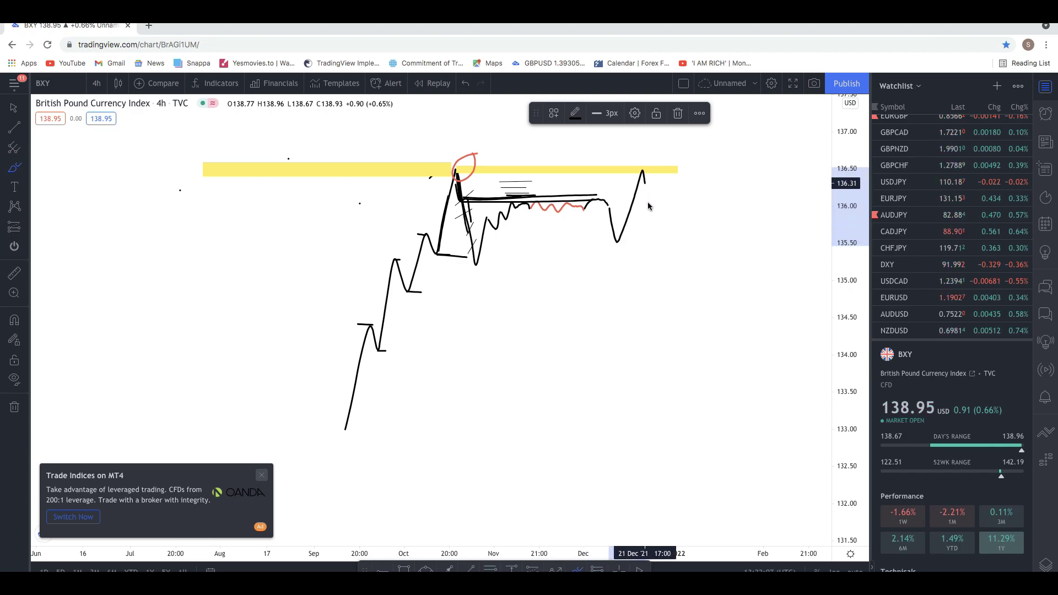
Stop brushing, dismiss the MT4 index trading advertisement and close the ad-free upgrade offer
click(12, 124)
click(11, 110)
drag(107, 191, 56, 210)
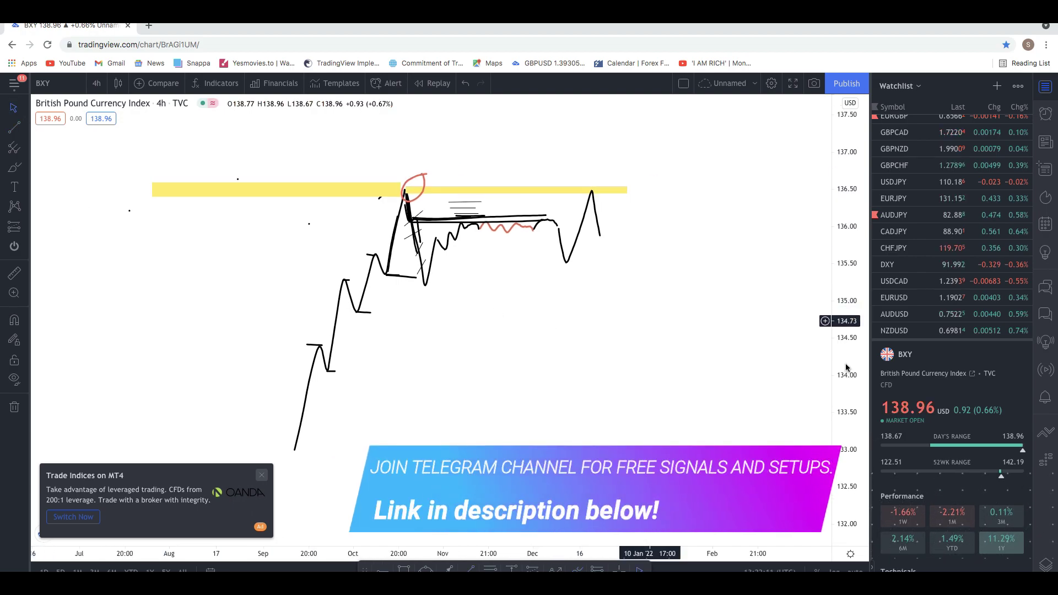
drag(846, 369, 844, 355)
click(261, 476)
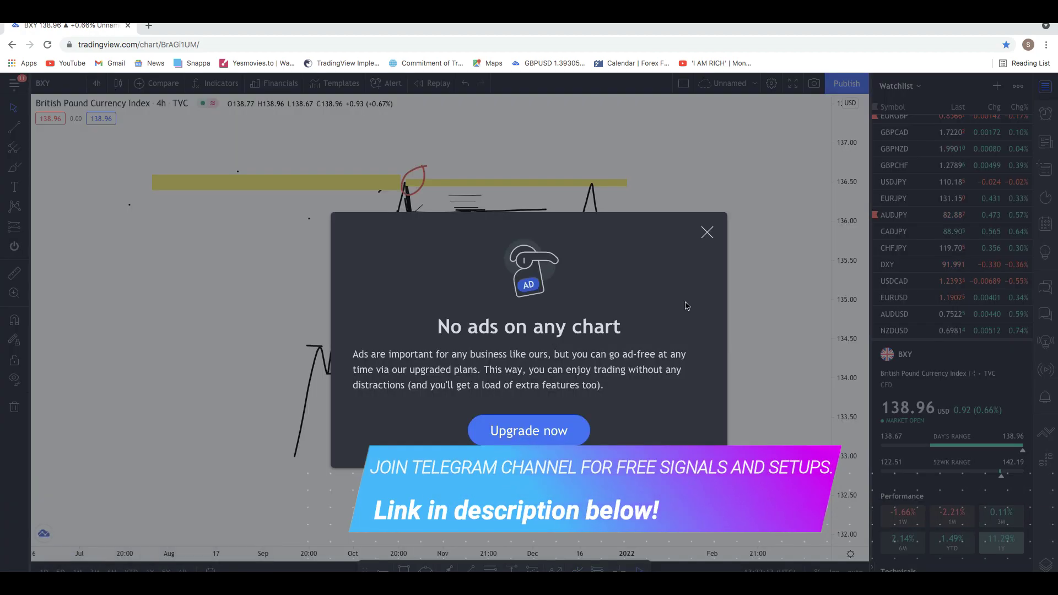
click(707, 234)
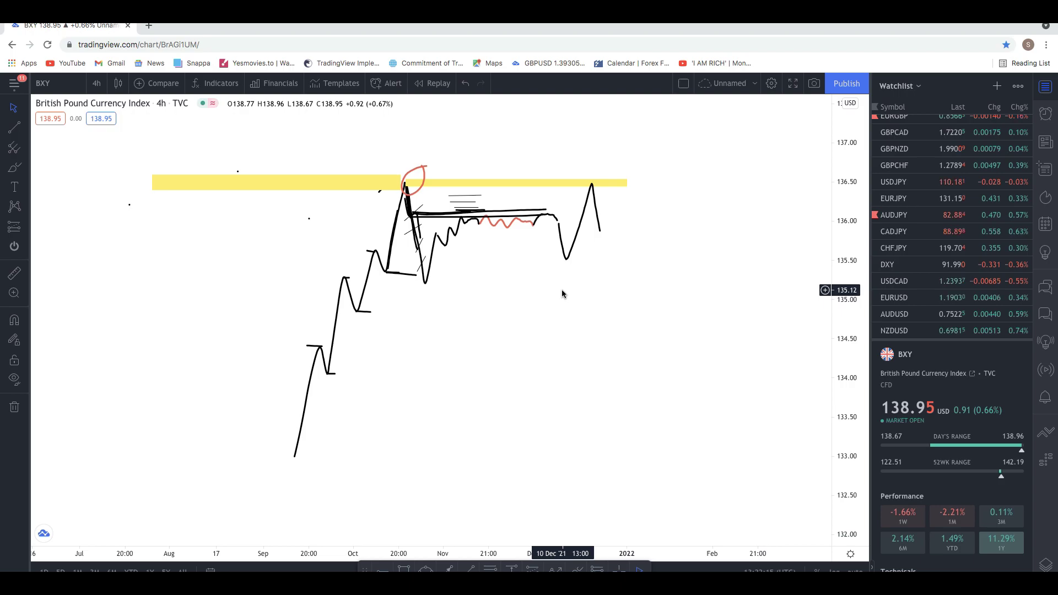
Draw a thin trend line from the start of the sketched rally at about 132.97 up to about 136.20 beside the peak
drag(602, 315, 594, 308)
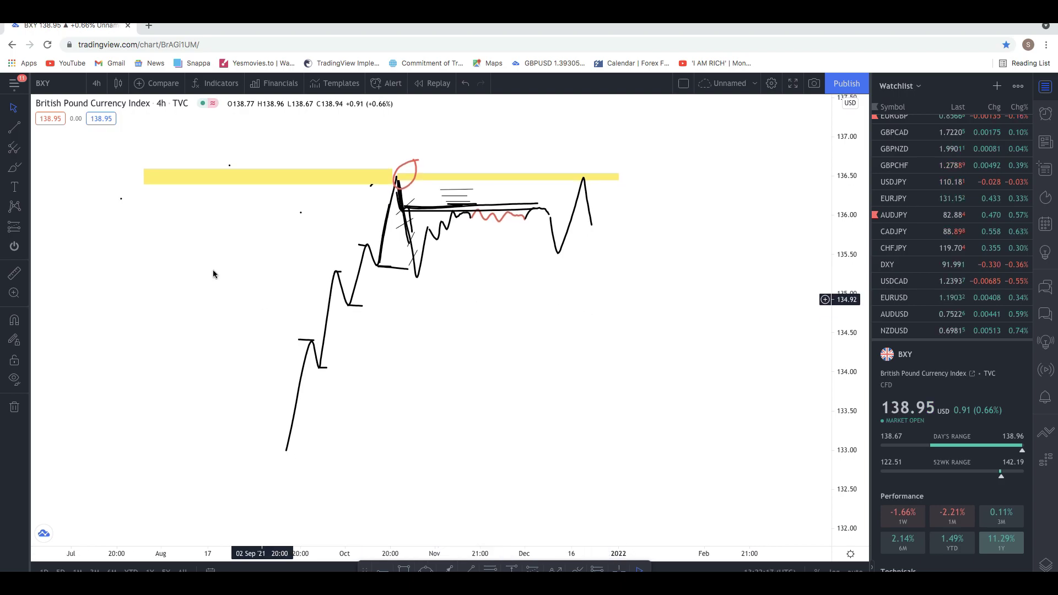
click(14, 127)
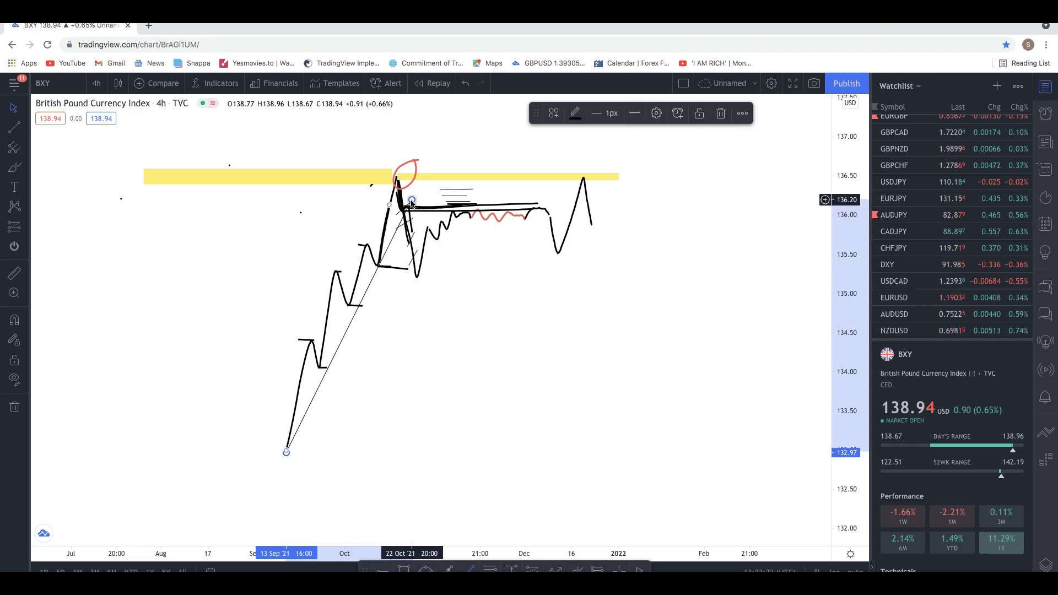
click(412, 204)
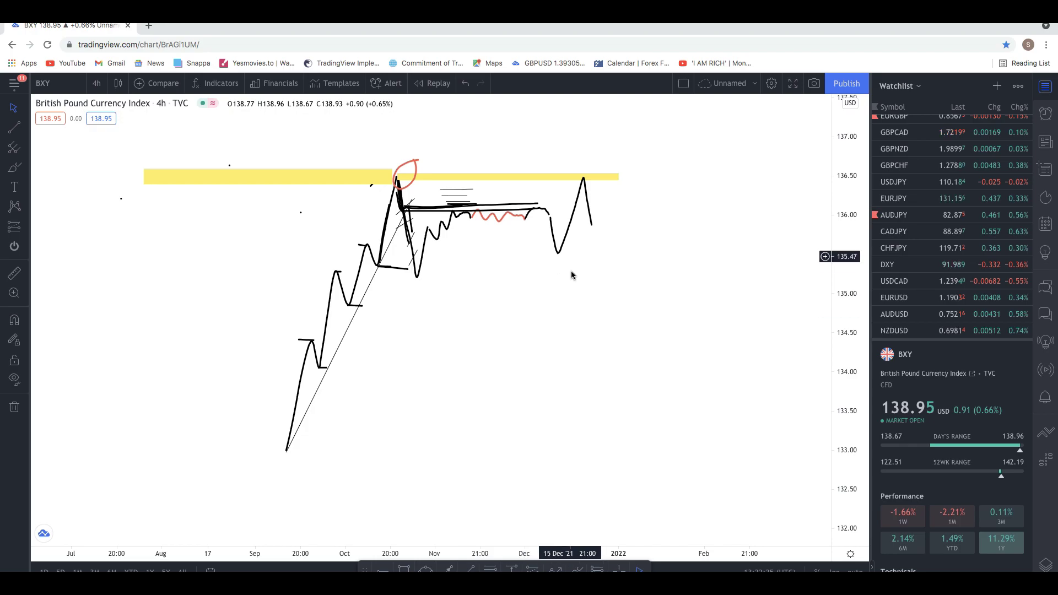
Place a Short Position at the end of the extended yellow zone with entry 136.43, stop 136.70 and target 132.52
click(26, 227)
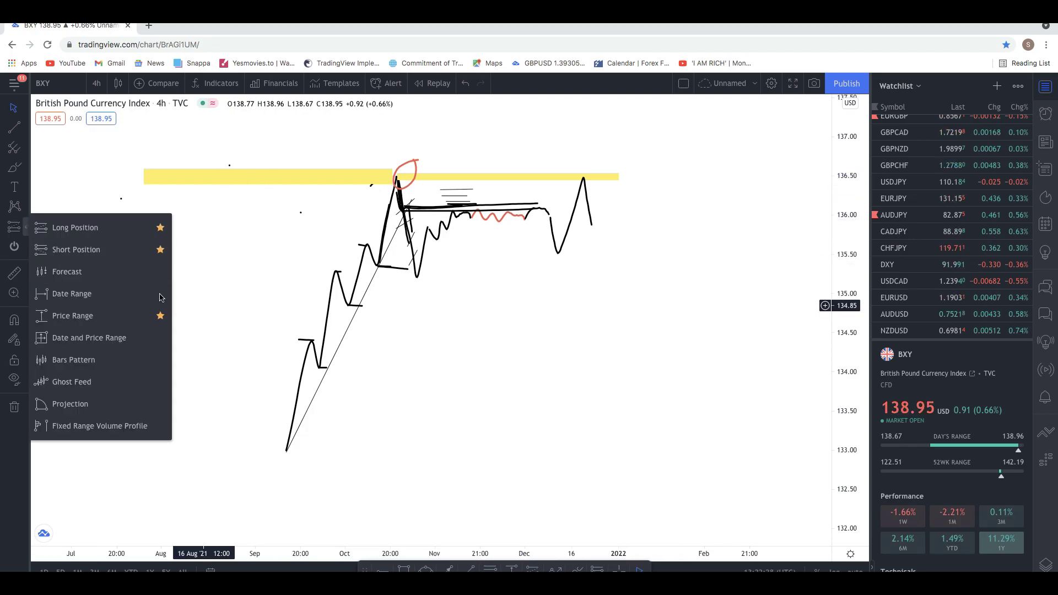
click(96, 250)
click(630, 193)
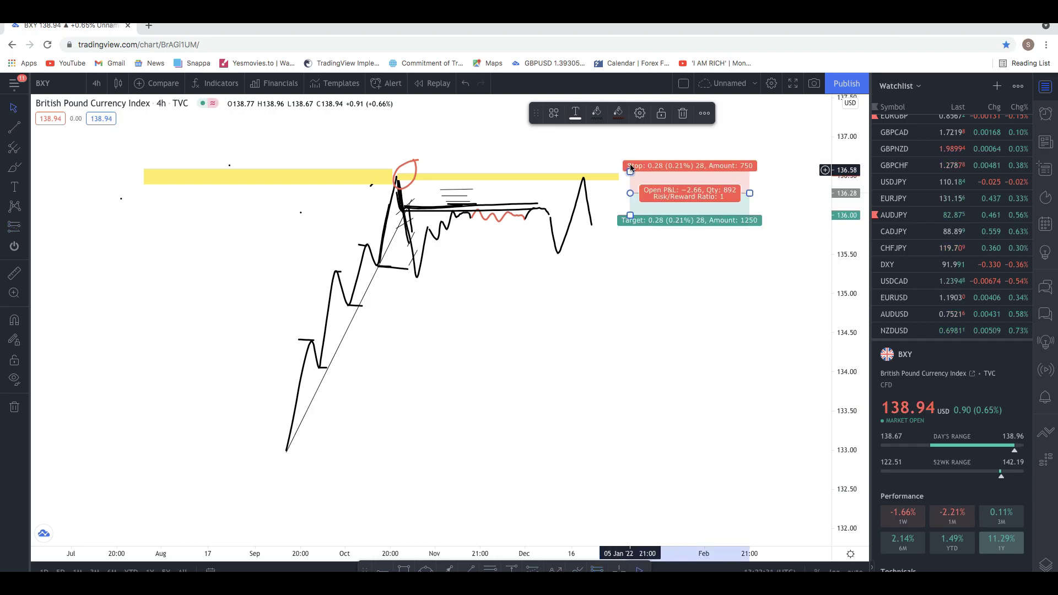
drag(664, 190, 615, 160)
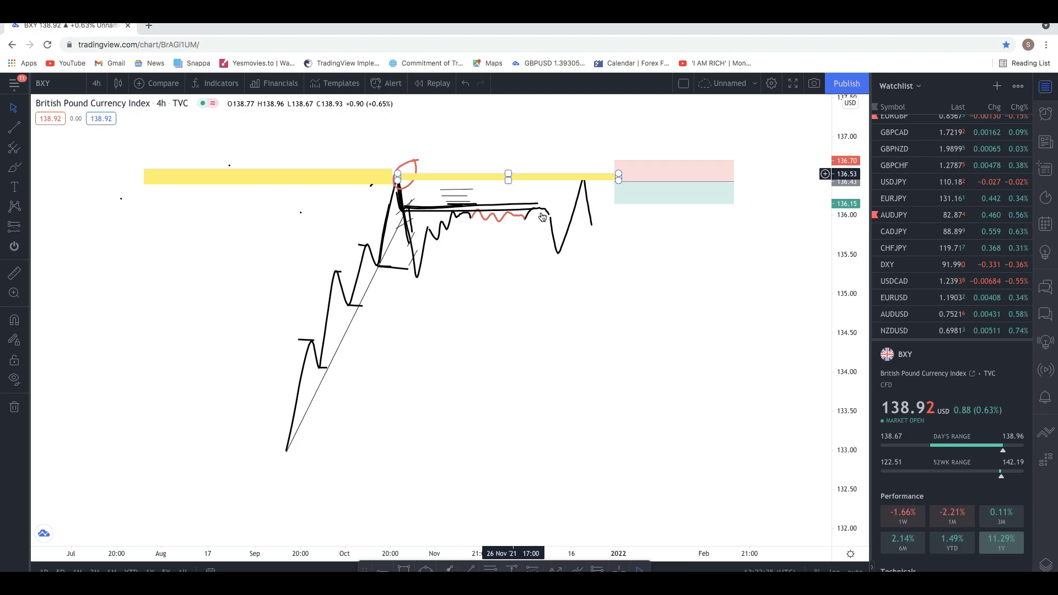
drag(615, 204, 612, 488)
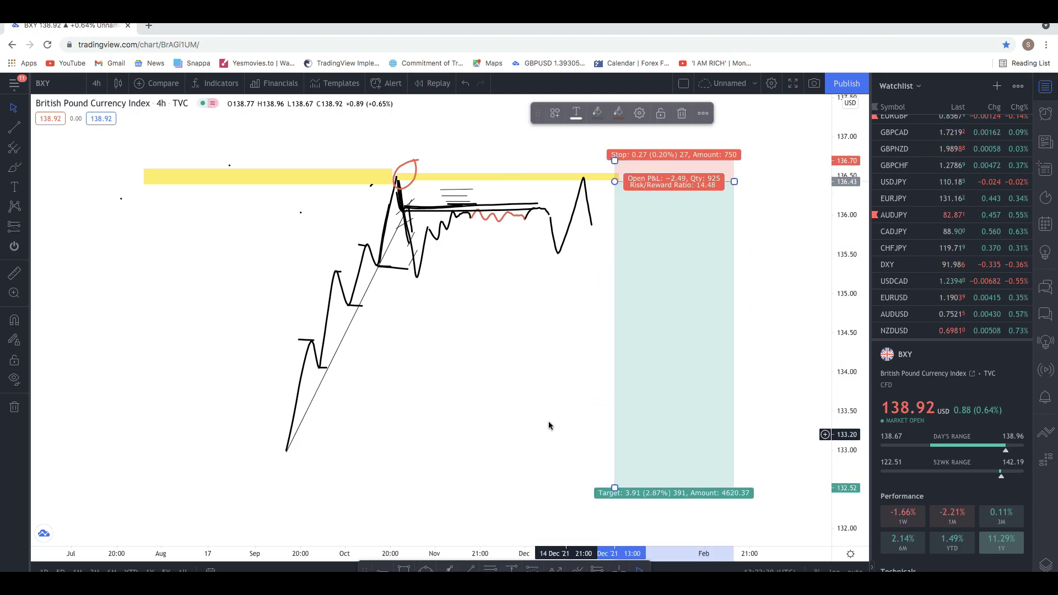
click(551, 424)
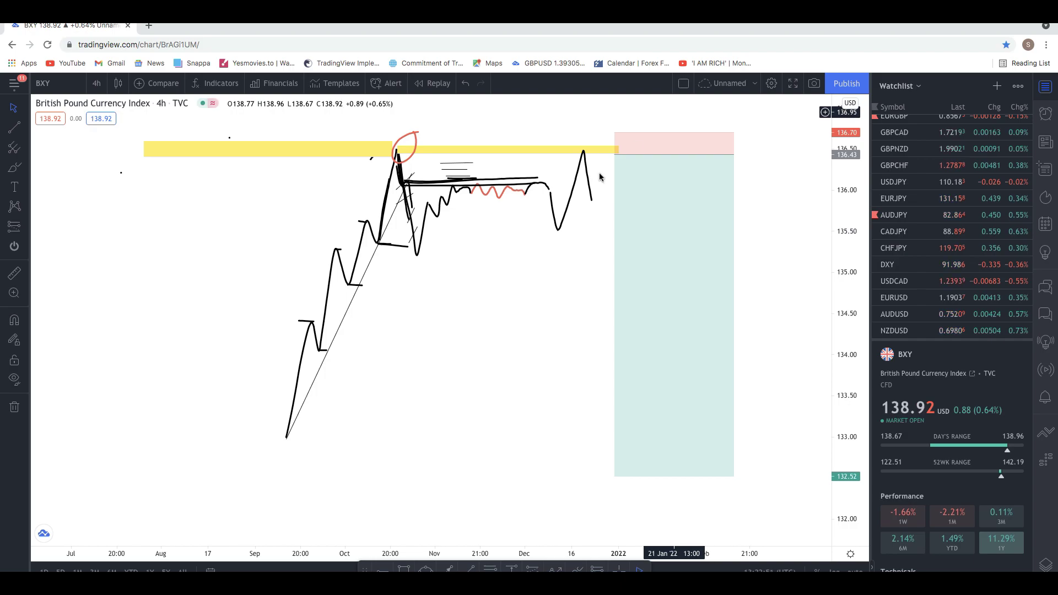
Switch the chart to GBPUSD from the watchlist and bring its March to June price action into view
scroll(904, 206, up, 3)
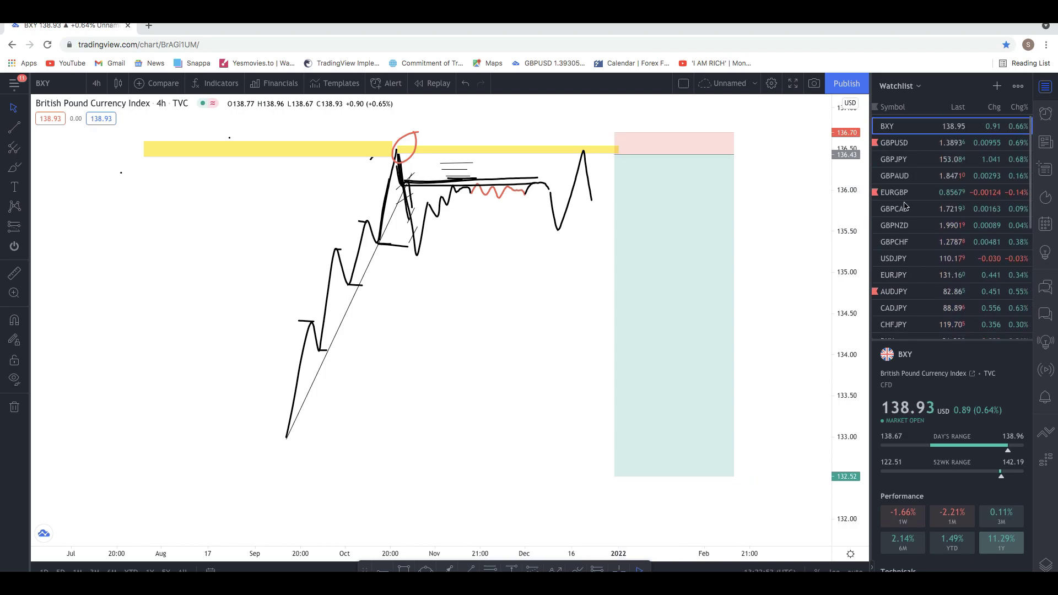
click(948, 144)
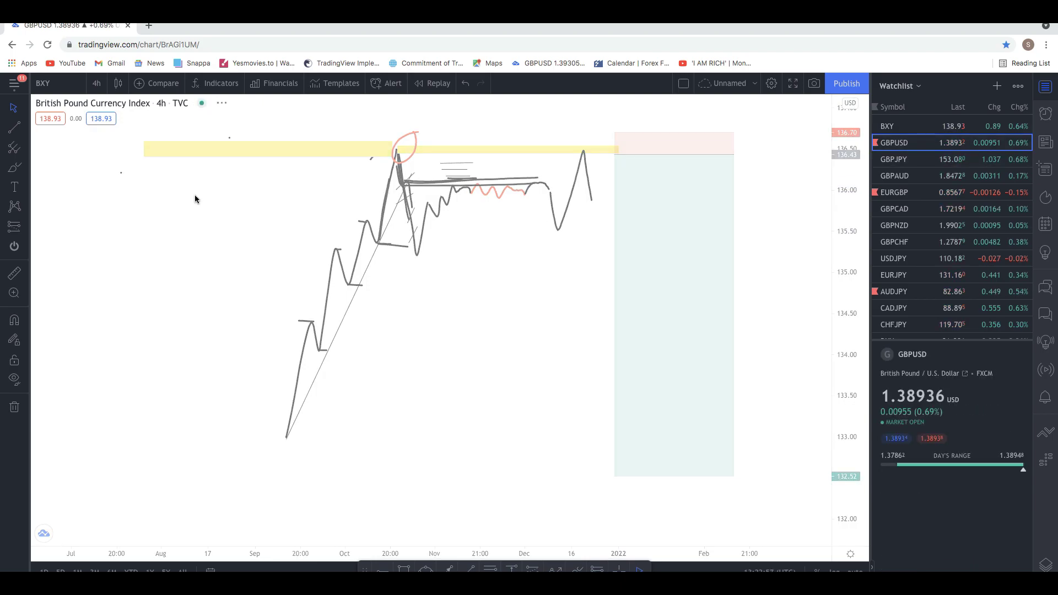
drag(865, 175, 825, 402)
drag(853, 311, 853, 199)
drag(649, 219, 667, 219)
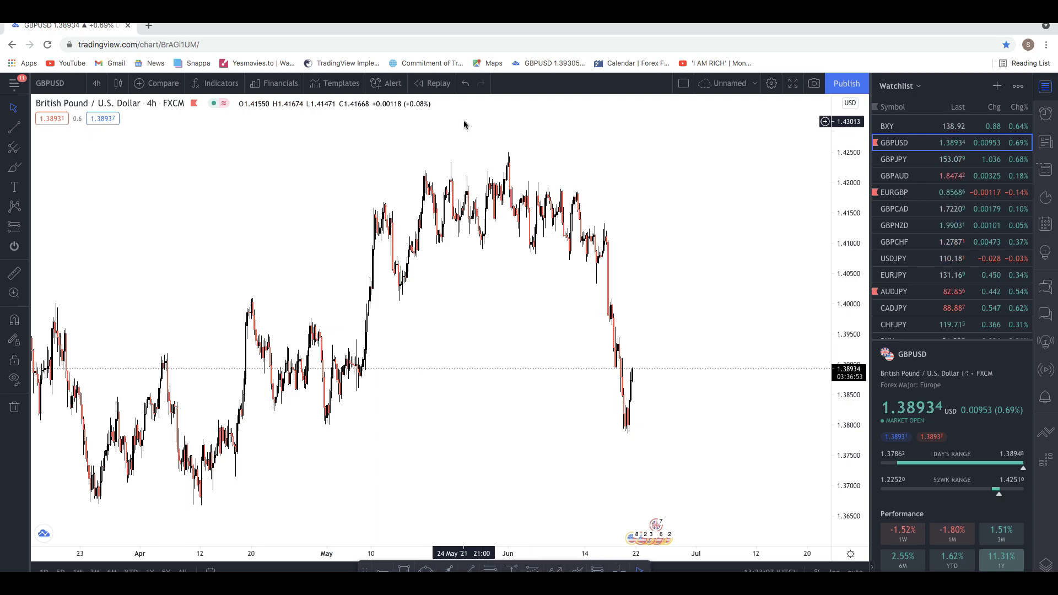
scroll(732, 196, right, 3)
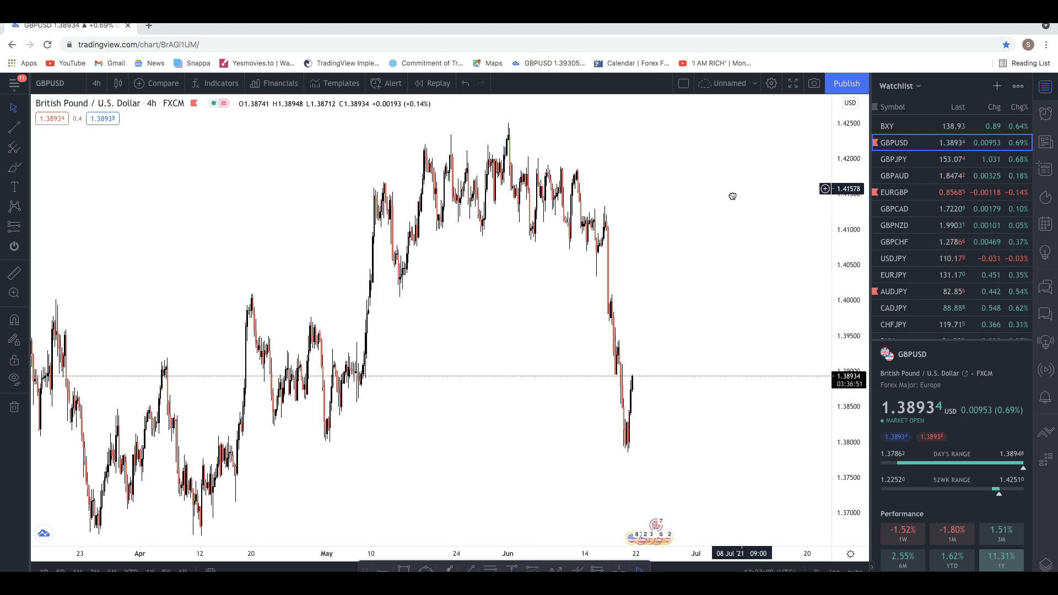
Draw a yellow supply rectangle from the early June peak at 1.42495 down to about 1.423, ending around 24 June
click(25, 168)
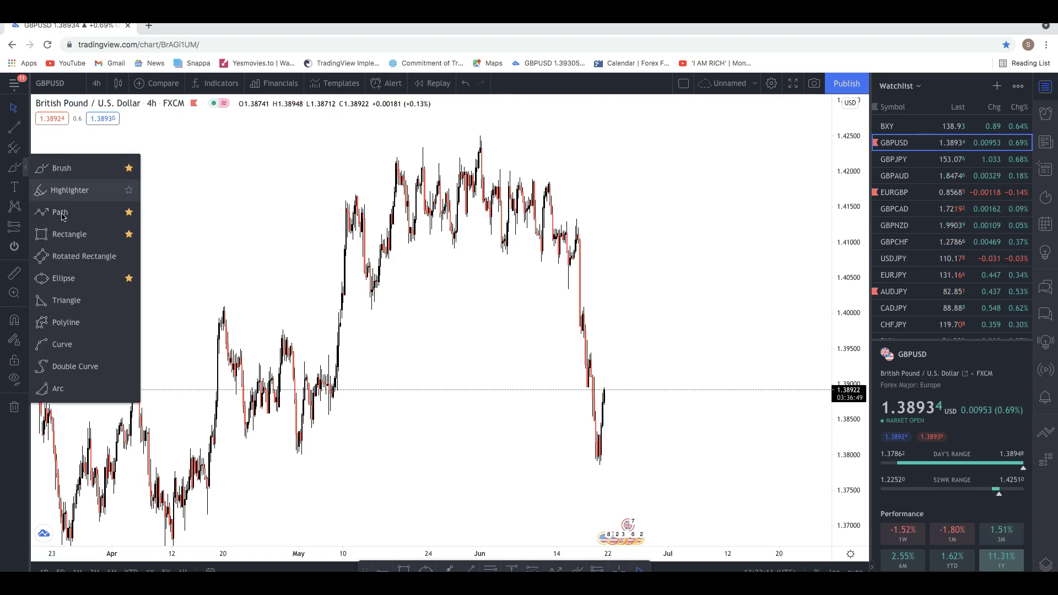
drag(494, 158, 634, 150)
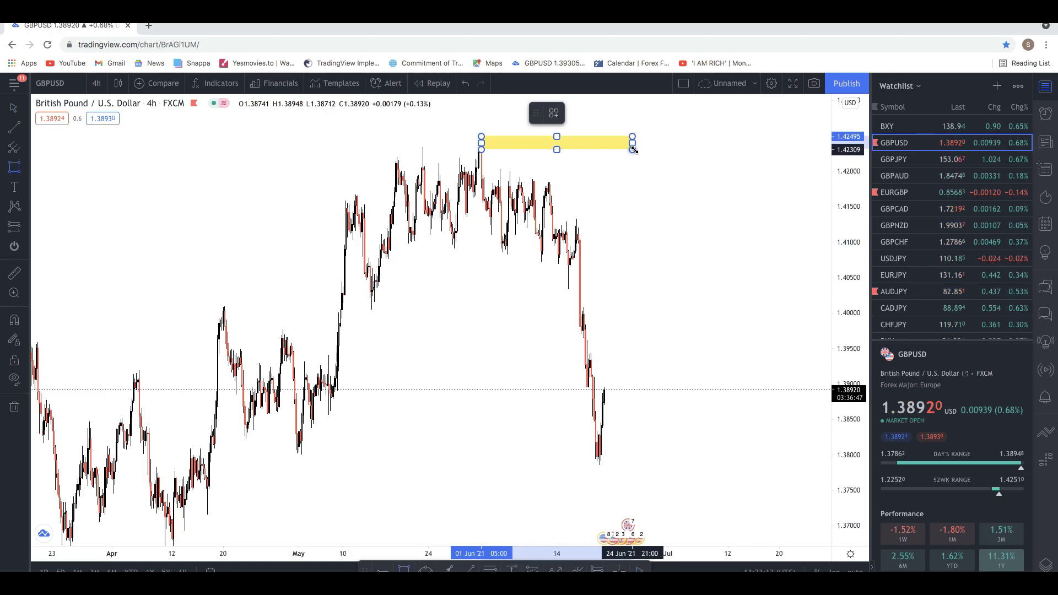
click(706, 201)
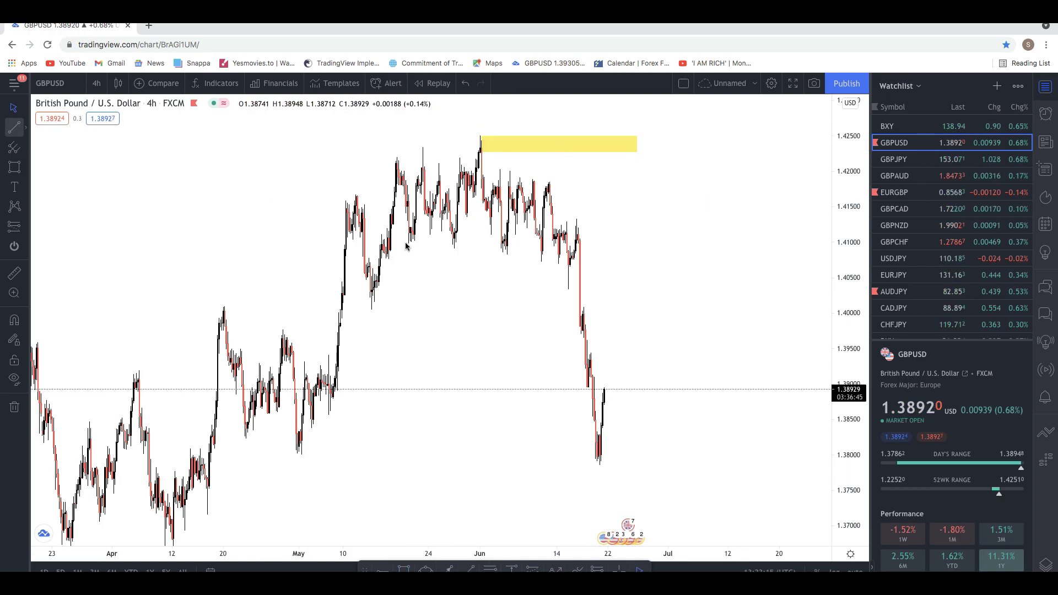
click(13, 128)
click(474, 180)
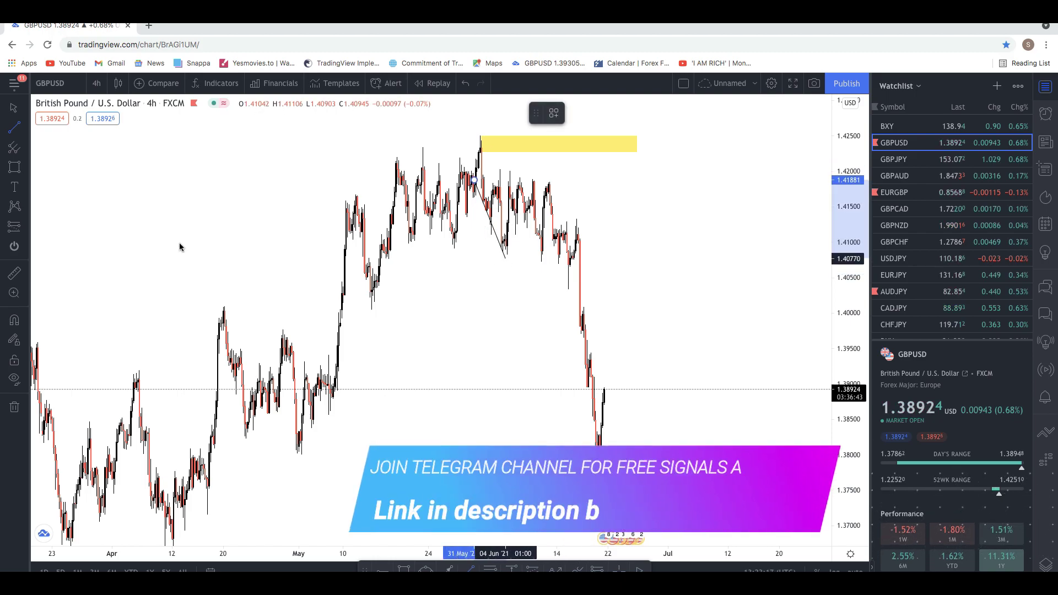
key(Delete)
Draw a very thin yellow rectangle at about 1.4092 from the late May low to the early June drop
key(alt+shift+r)
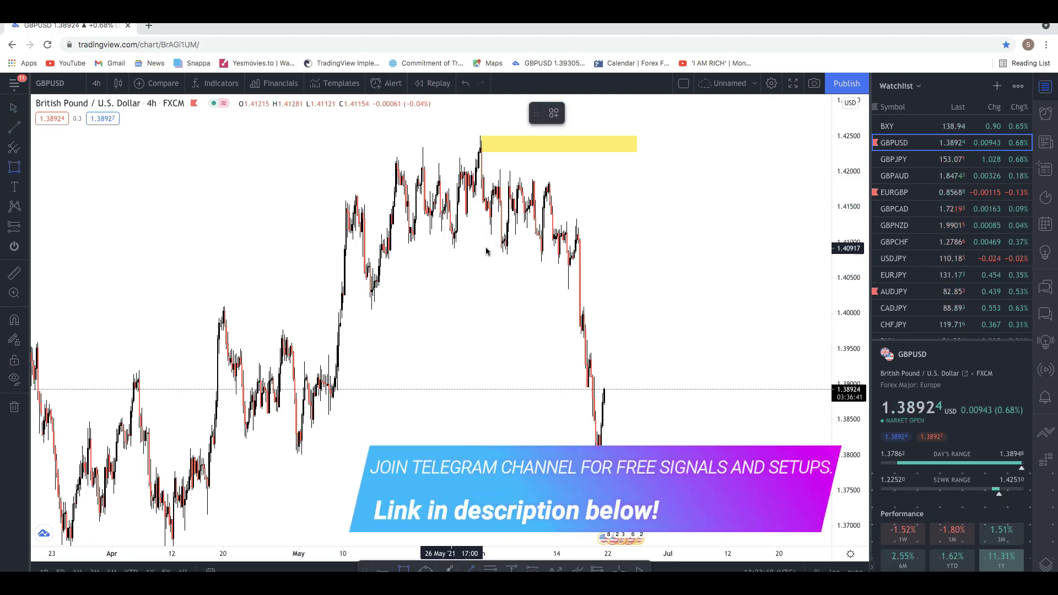
click(506, 248)
click(472, 326)
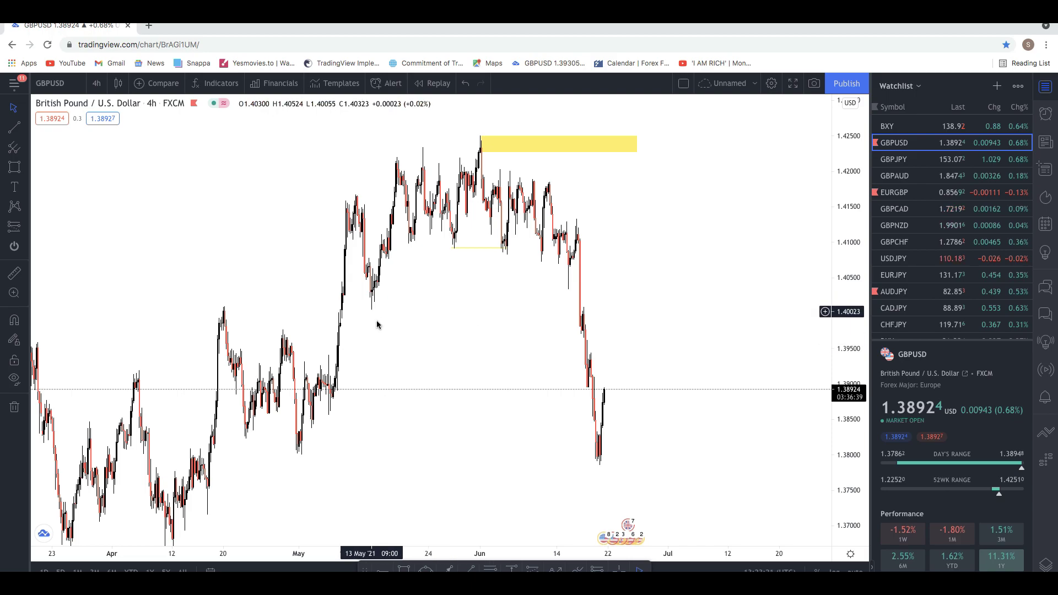
Draw a small yellow rectangle over the candles before the early June drop, between 1.41611 and 1.42041
drag(842, 283, 881, 176)
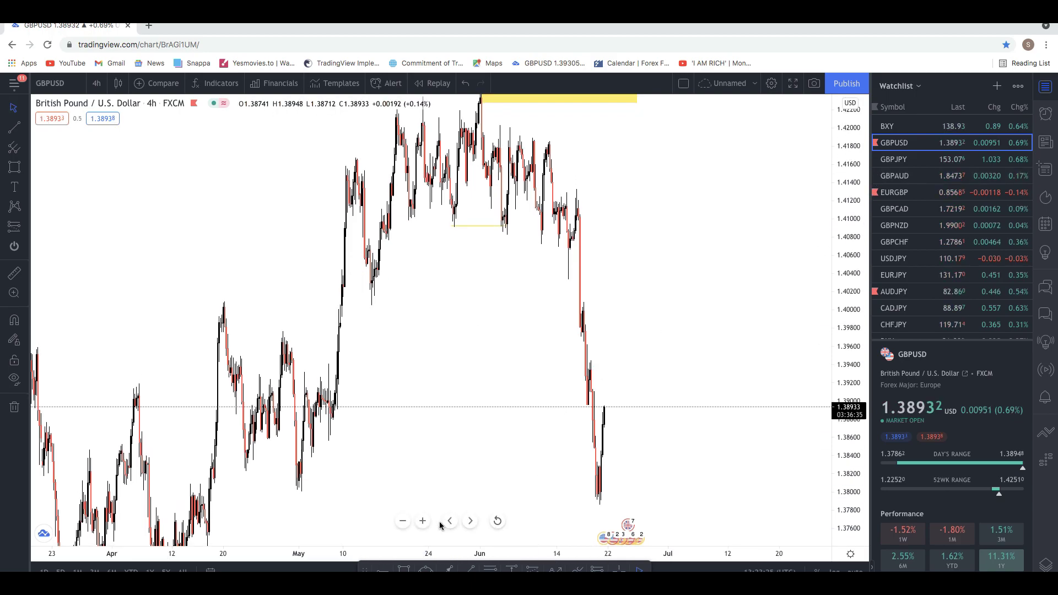
click(424, 521)
drag(524, 405, 580, 440)
drag(467, 375, 530, 341)
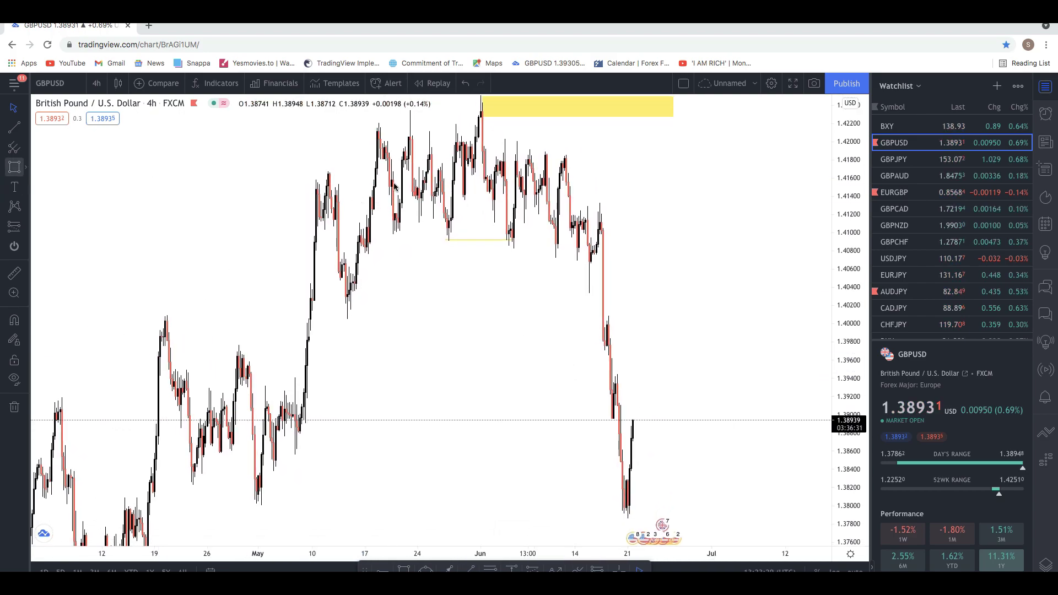
click(519, 138)
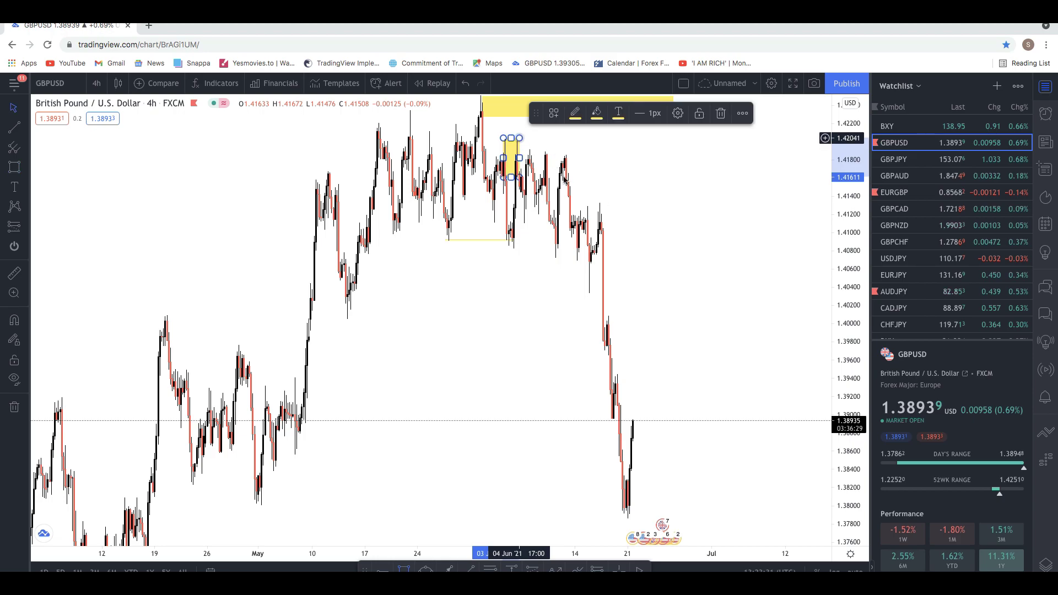
click(605, 172)
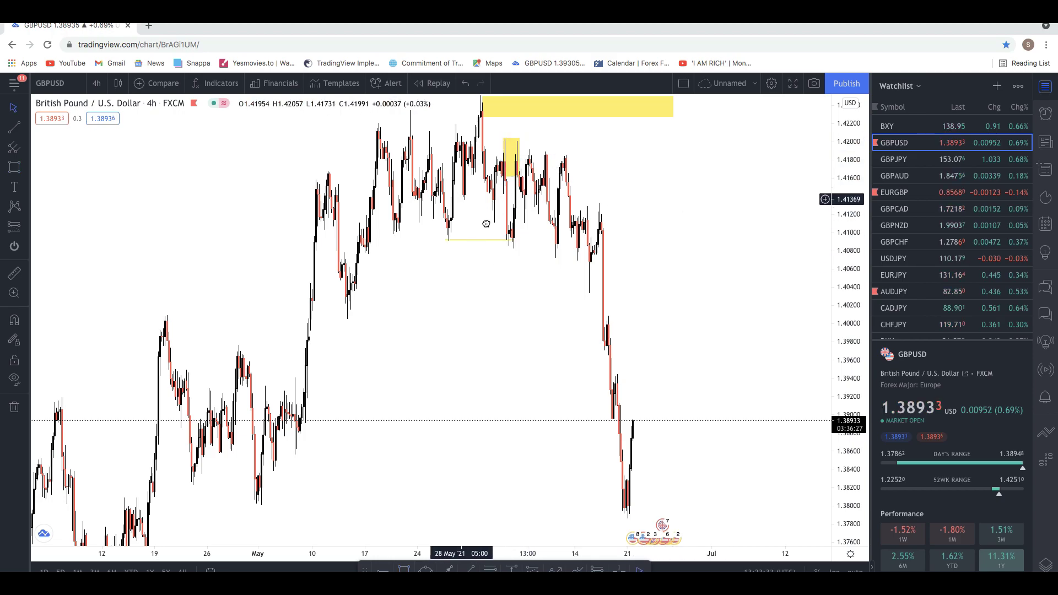
Switch the GBPUSD chart to the daily timeframe and show the February and June highs together
drag(477, 216, 516, 267)
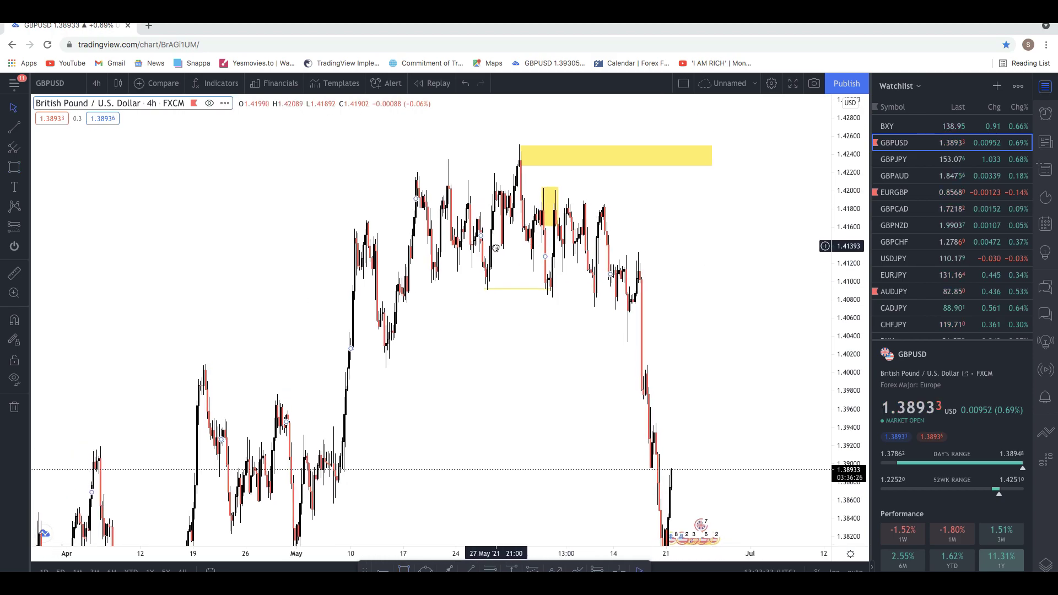
click(98, 84)
click(106, 355)
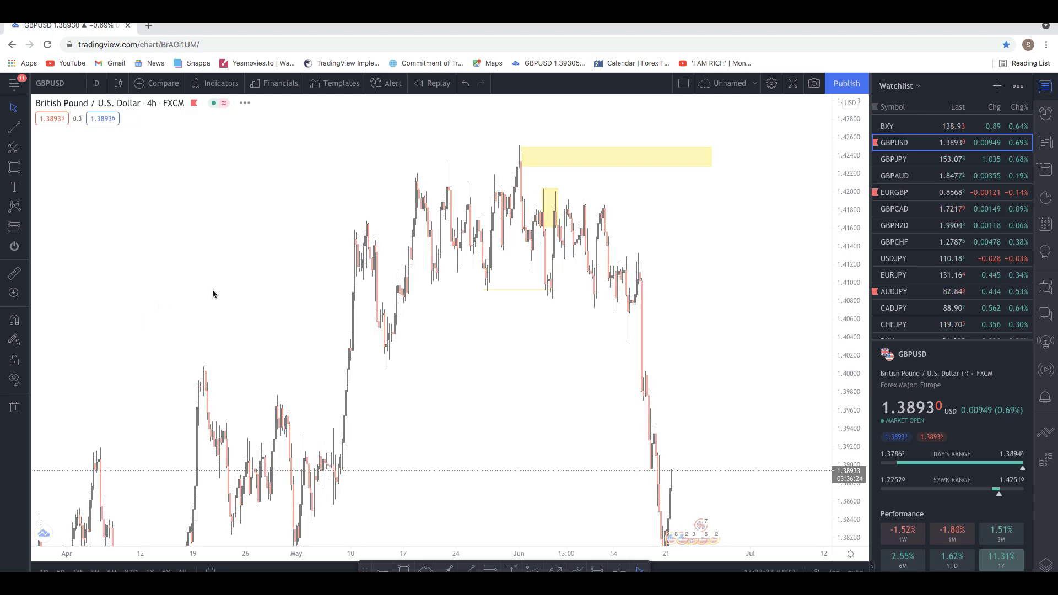
drag(845, 206, 851, 402)
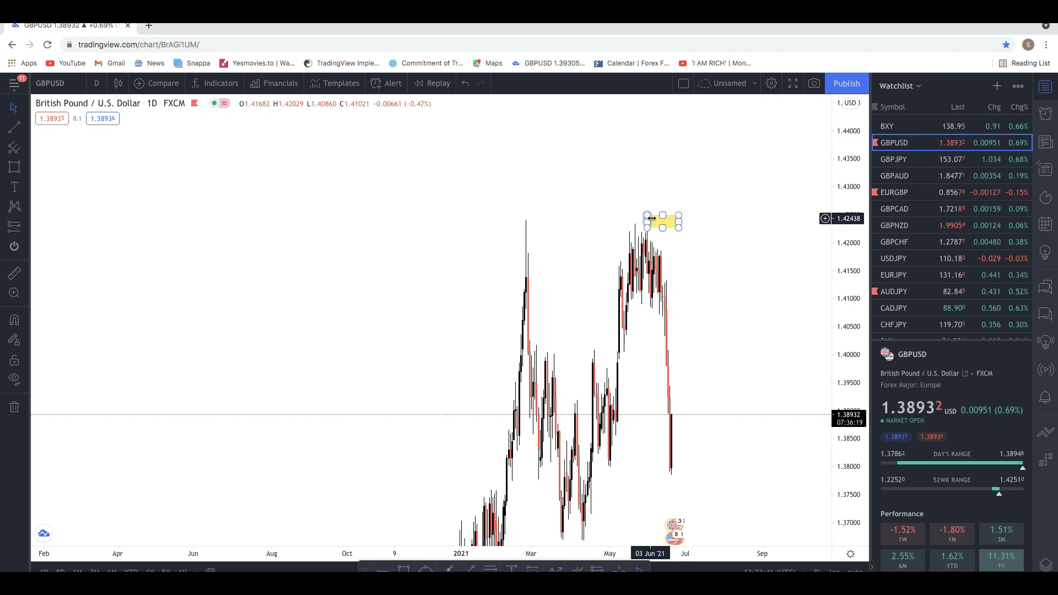
click(575, 240)
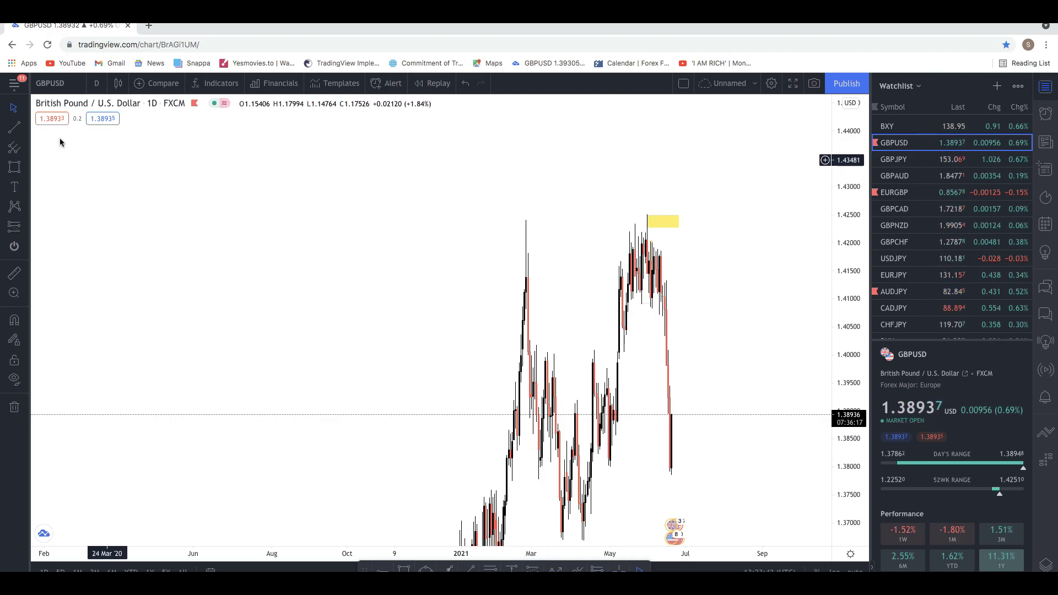
Place a horizontal line at 1.42349 across the February and June highs on the daily chart
click(26, 131)
click(83, 213)
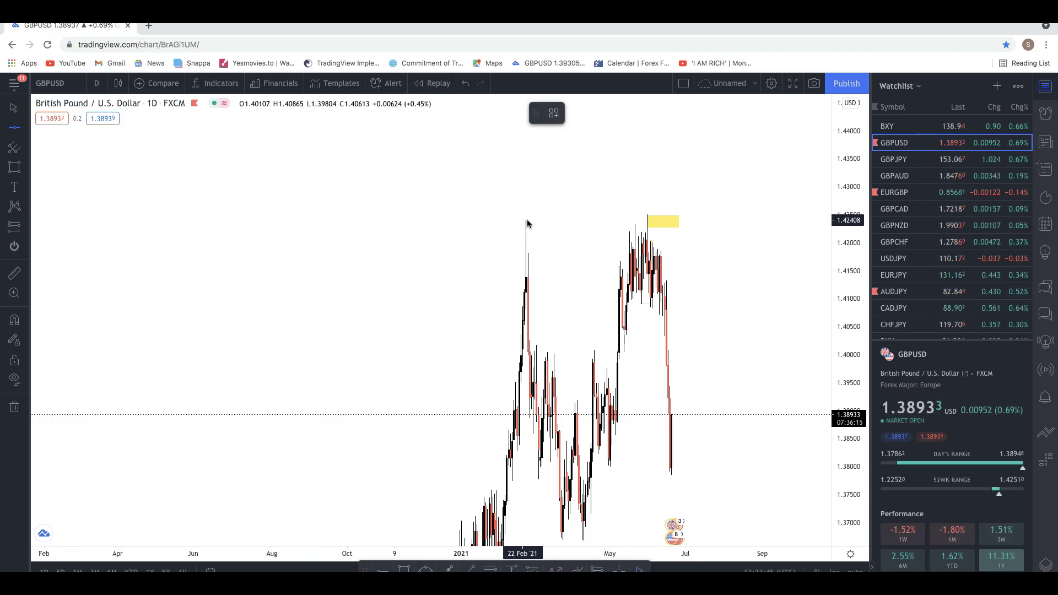
click(528, 221)
drag(529, 224, 531, 221)
drag(425, 263, 402, 188)
drag(842, 237, 845, 312)
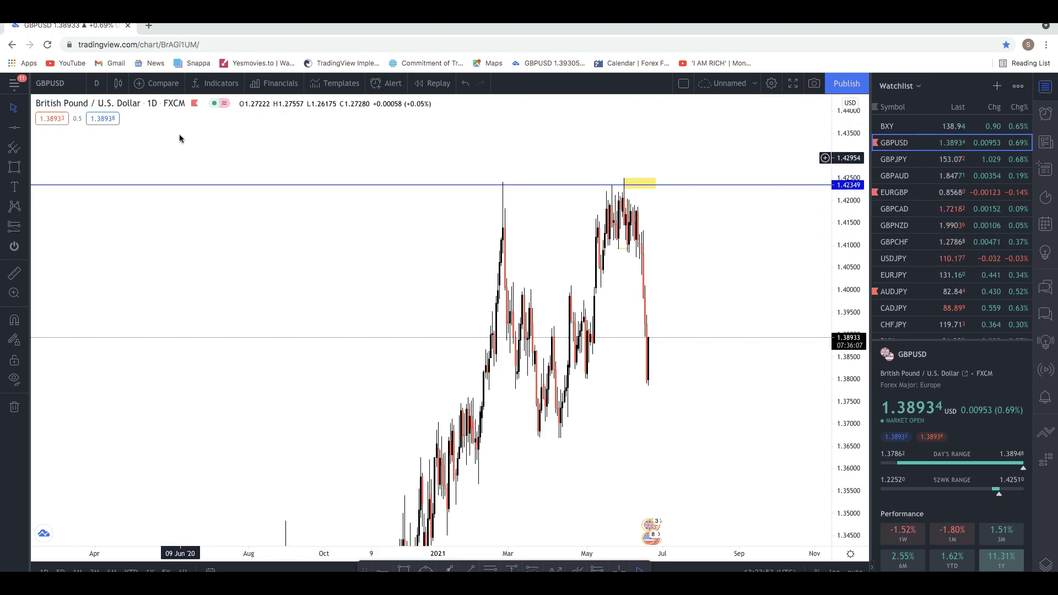
Return to the 4-hour timeframe and extend the small lower supply rectangle to about 11 June, between 1.4165 and 1.4204
click(96, 83)
click(163, 323)
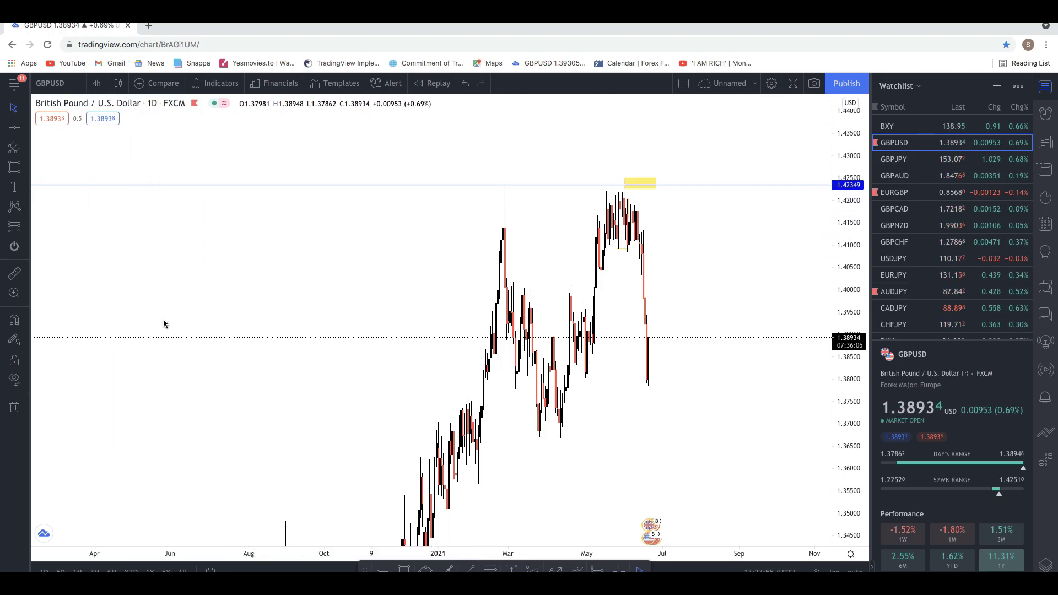
drag(854, 299, 854, 122)
drag(734, 283, 761, 324)
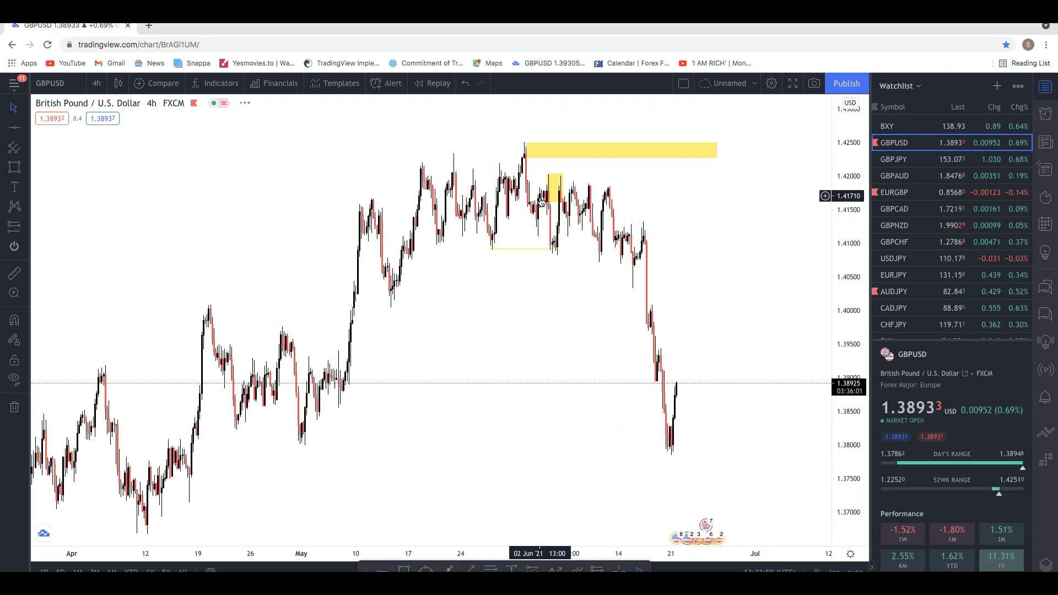
drag(572, 198, 609, 198)
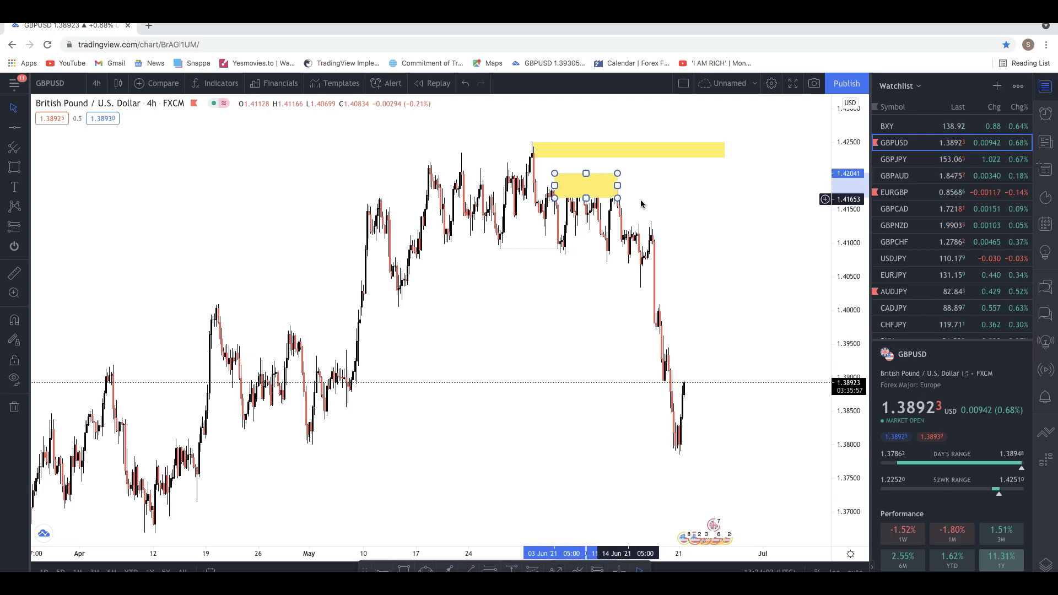
click(755, 220)
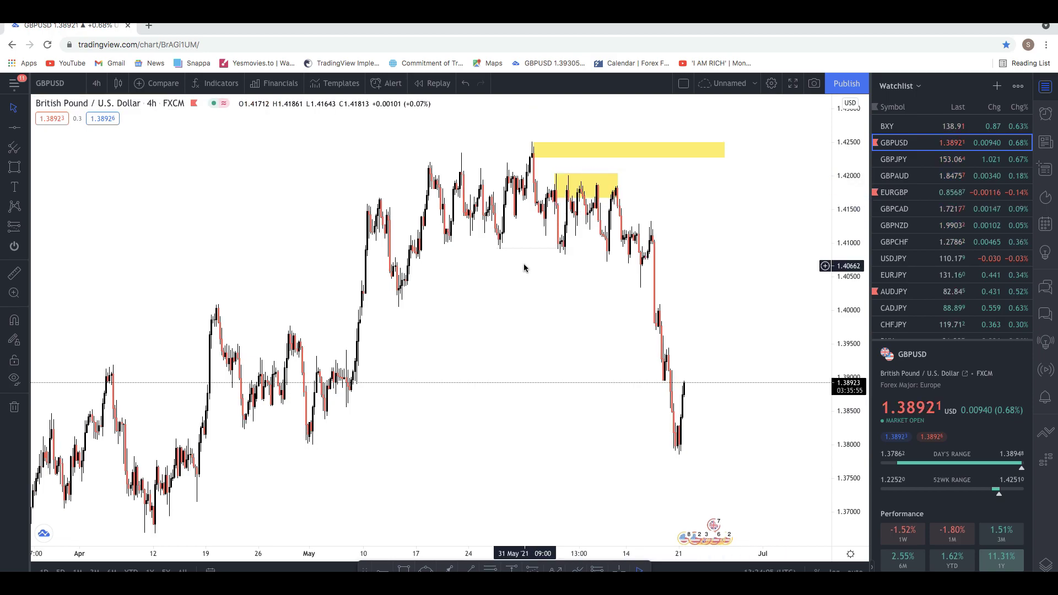
Switch the GBPUSD chart to the 1-hour timeframe and frame June's price action with its supply rectangles
drag(844, 300, 697, 205)
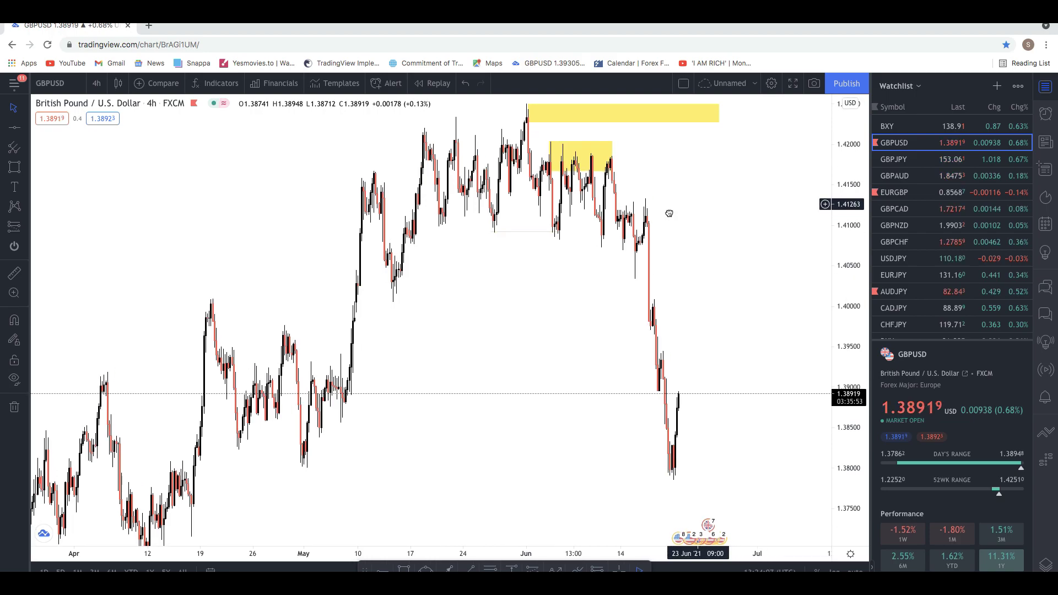
click(95, 84)
click(128, 268)
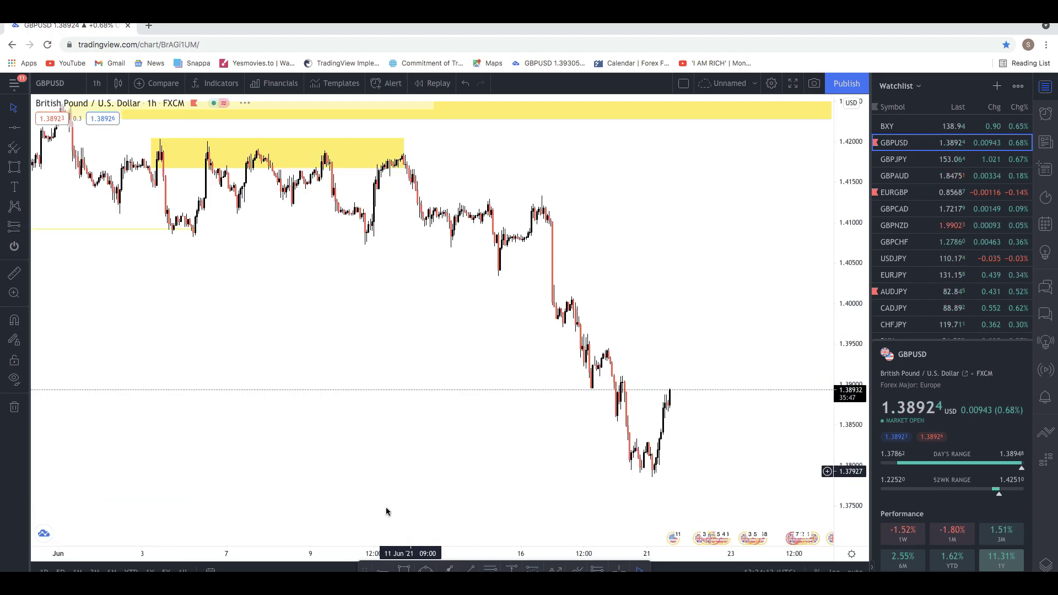
click(398, 526)
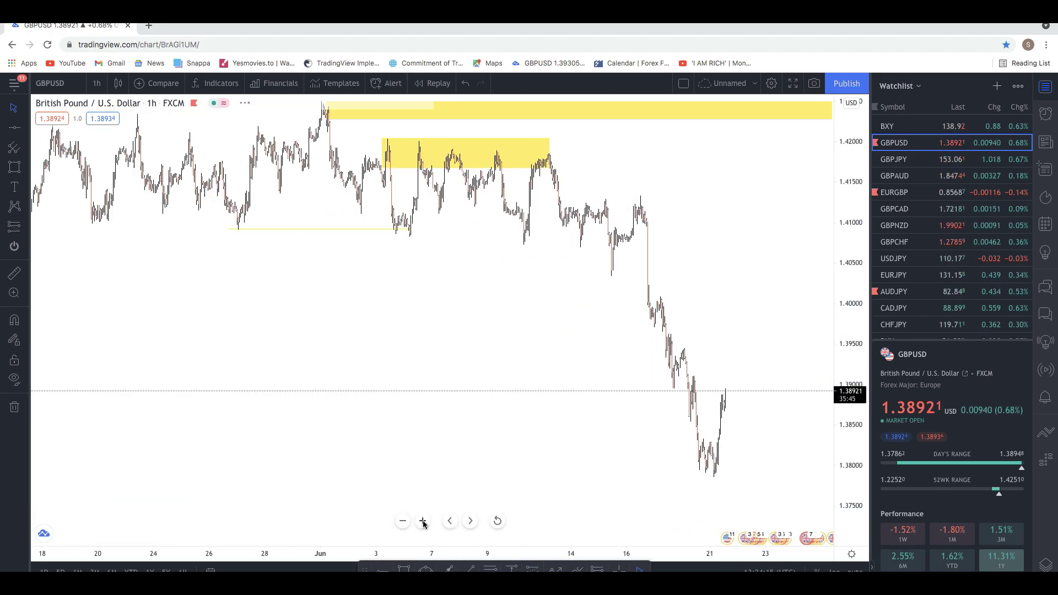
click(423, 524)
drag(398, 406, 425, 433)
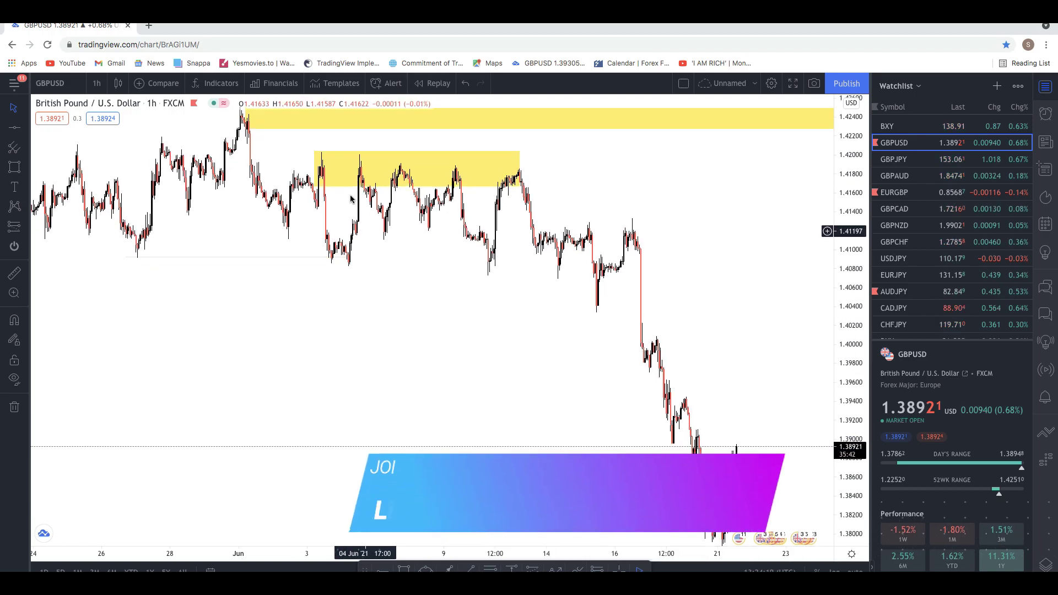
Tighten the lower supply rectangle to start at the early June high, with its lower edge at about 1.4176
click(321, 186)
drag(322, 186, 322, 178)
click(350, 222)
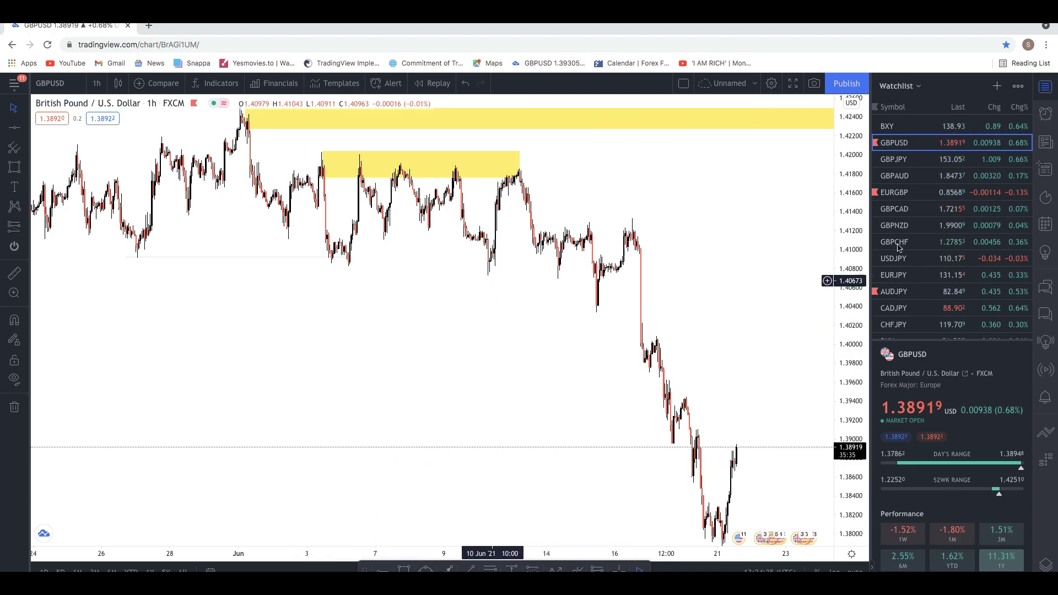
Compare with the BXY 1-hour chart and return to GBPUSD
click(890, 126)
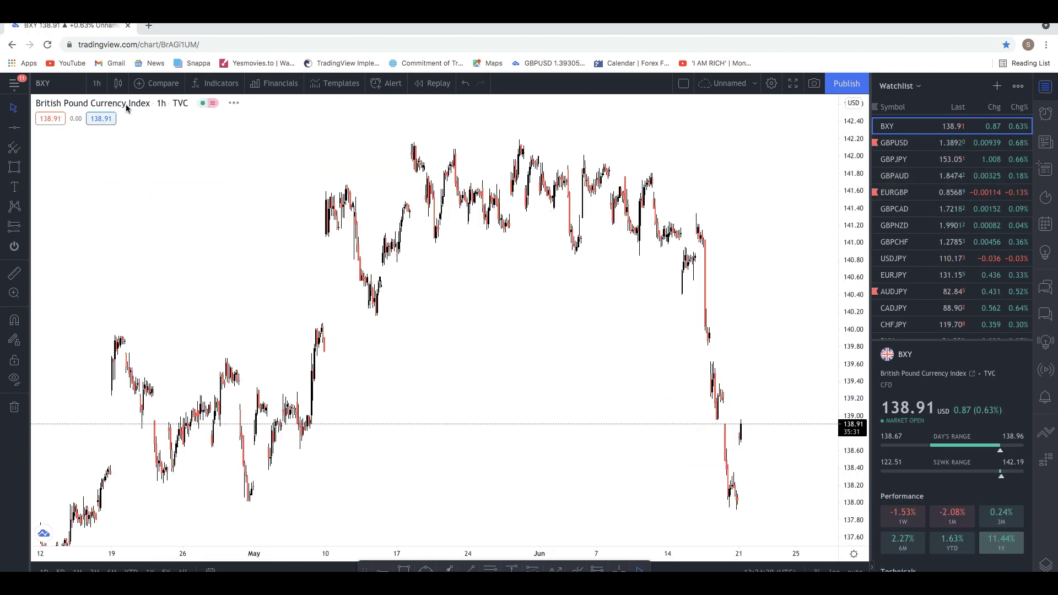
click(893, 143)
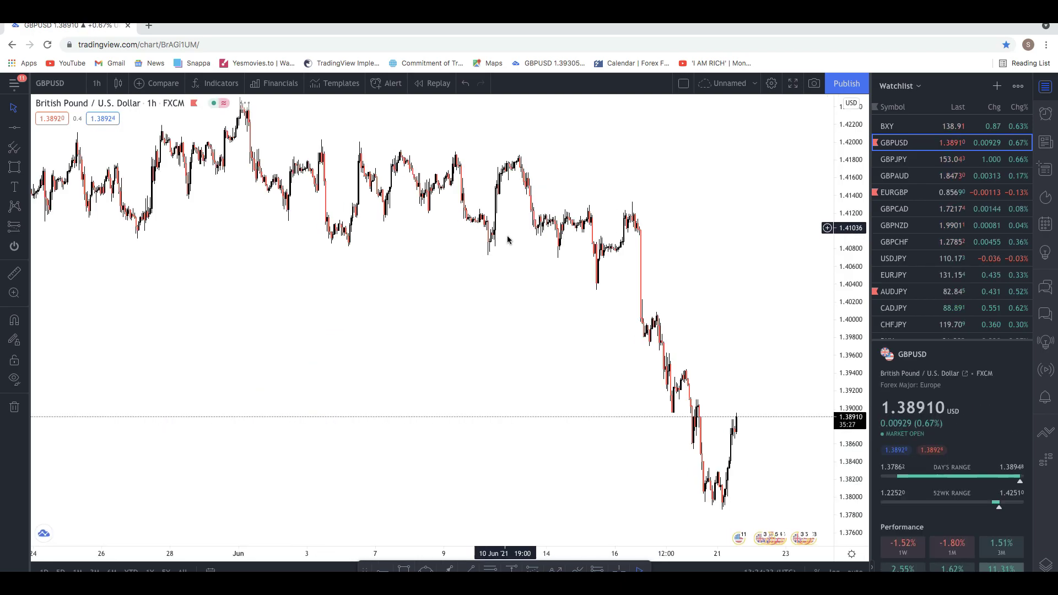
Draw a small yellow supply rectangle from 15 to 16 June, between about 1.4107 and 1.4128
click(24, 128)
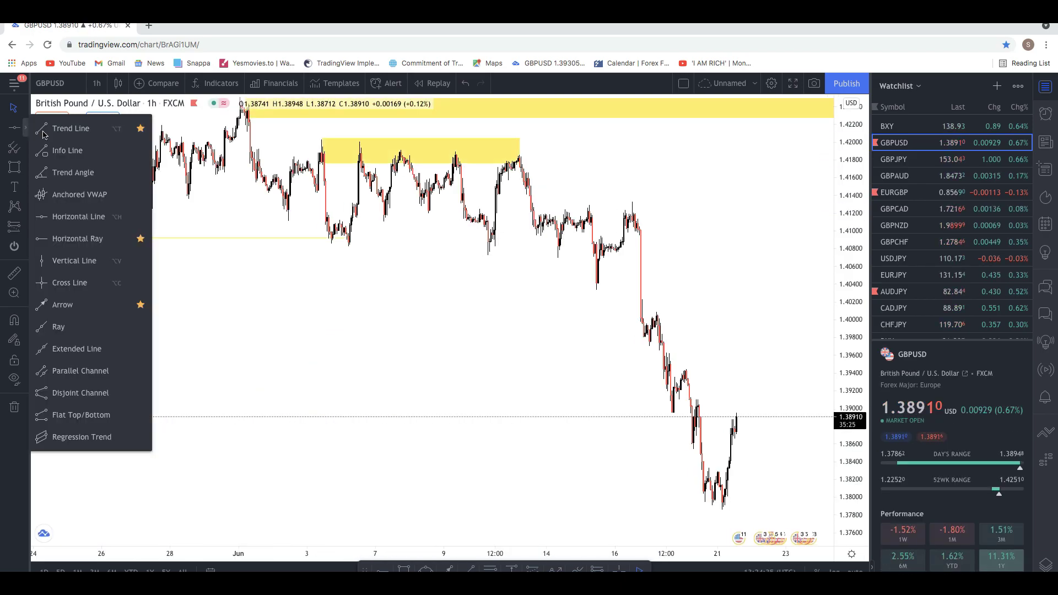
click(44, 131)
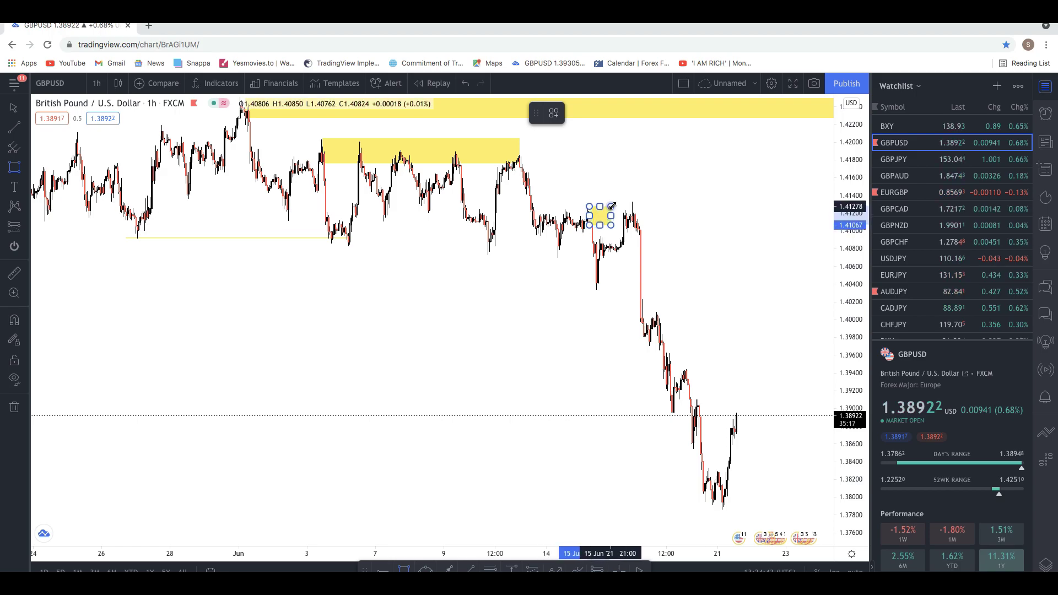
click(629, 206)
click(496, 259)
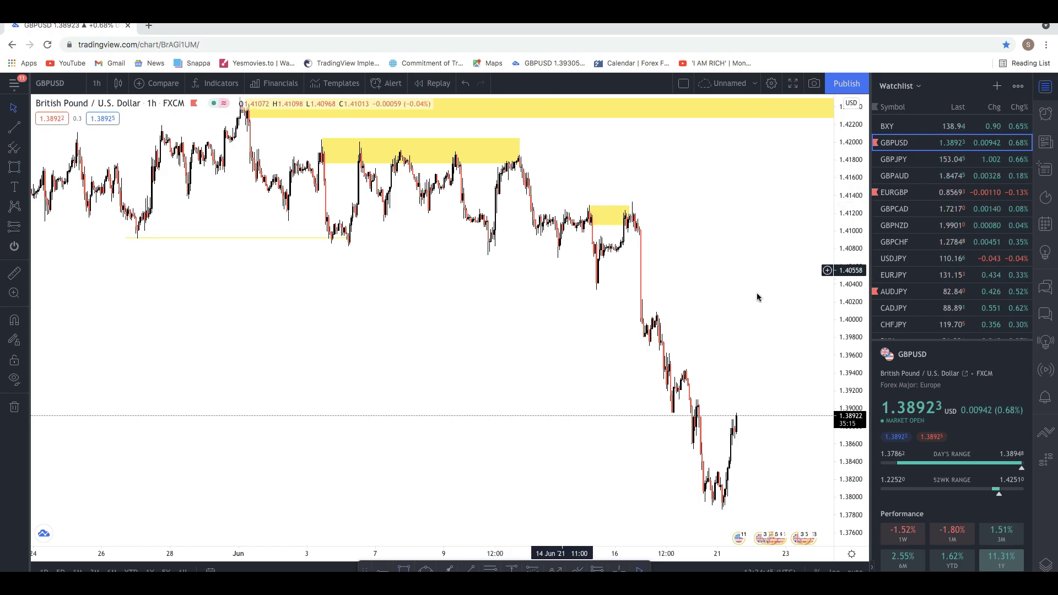
Mark the mid-June lows with a thin yellow rectangle at about 1.4070, ending at the break below them
click(588, 212)
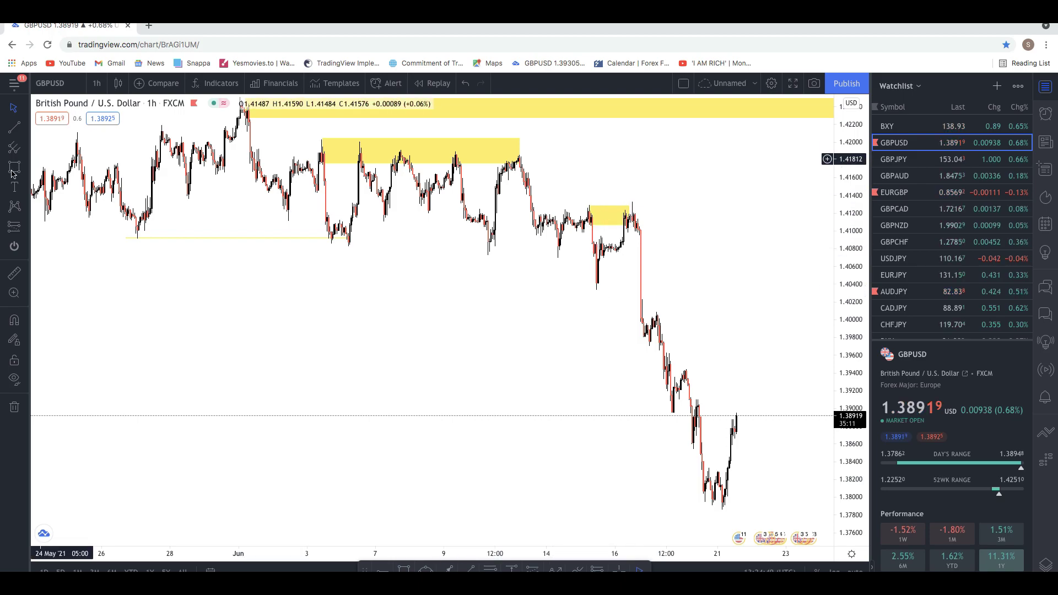
click(487, 256)
click(599, 259)
click(648, 250)
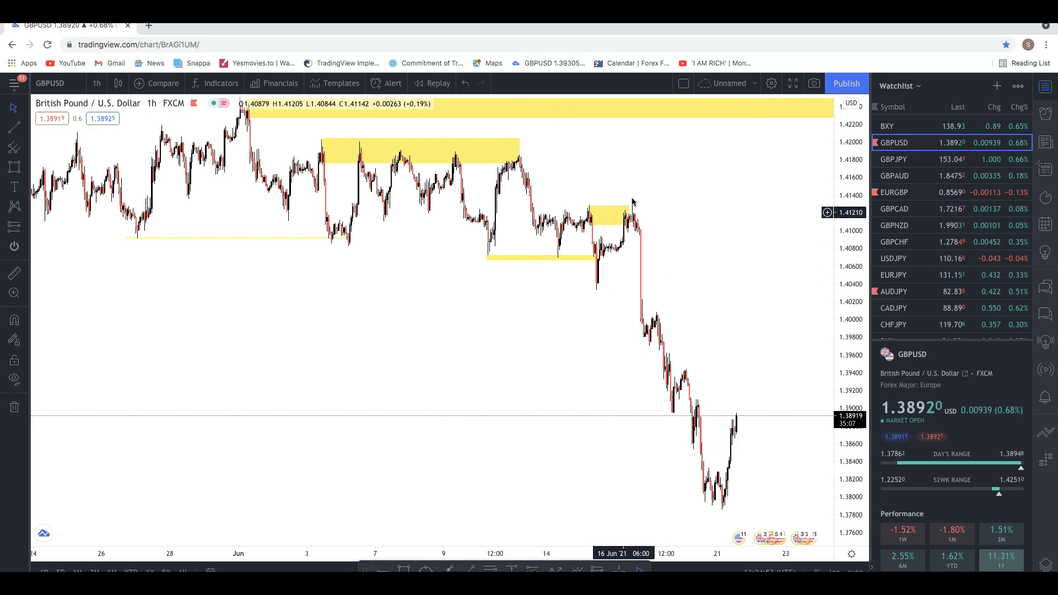
Place a short position at the 16 June high with entry 1.40990, stop 1.41459 and target 1.40062
drag(849, 328, 846, 250)
drag(618, 231, 583, 217)
drag(863, 253, 601, 274)
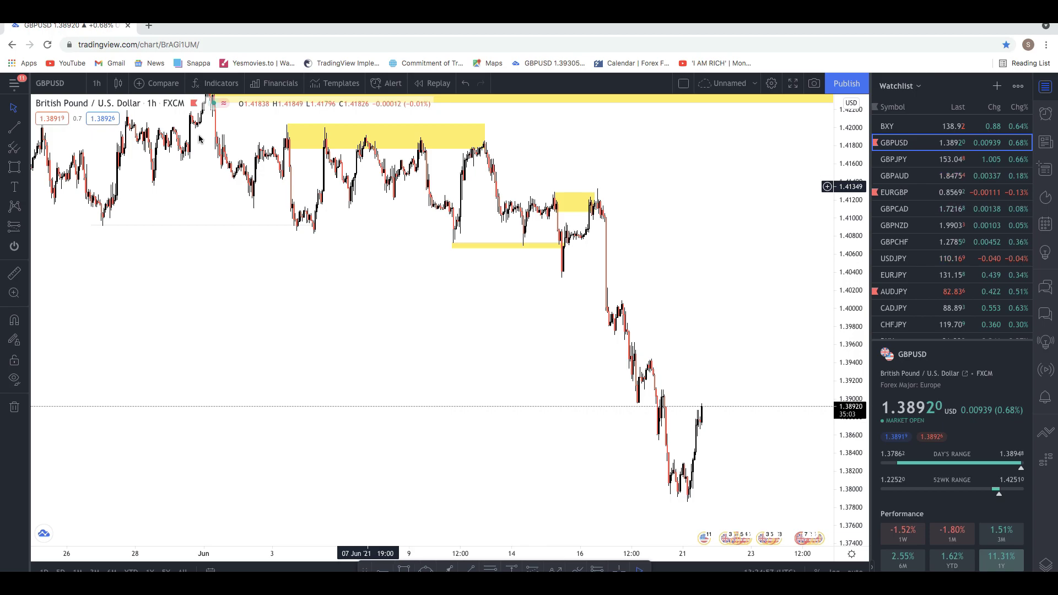
click(24, 228)
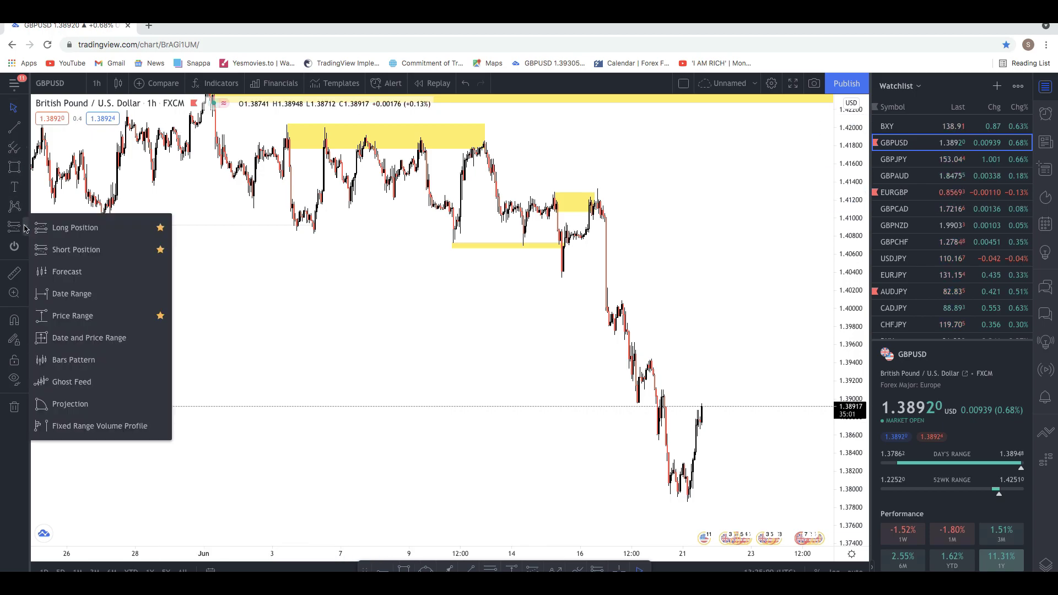
click(69, 257)
click(608, 197)
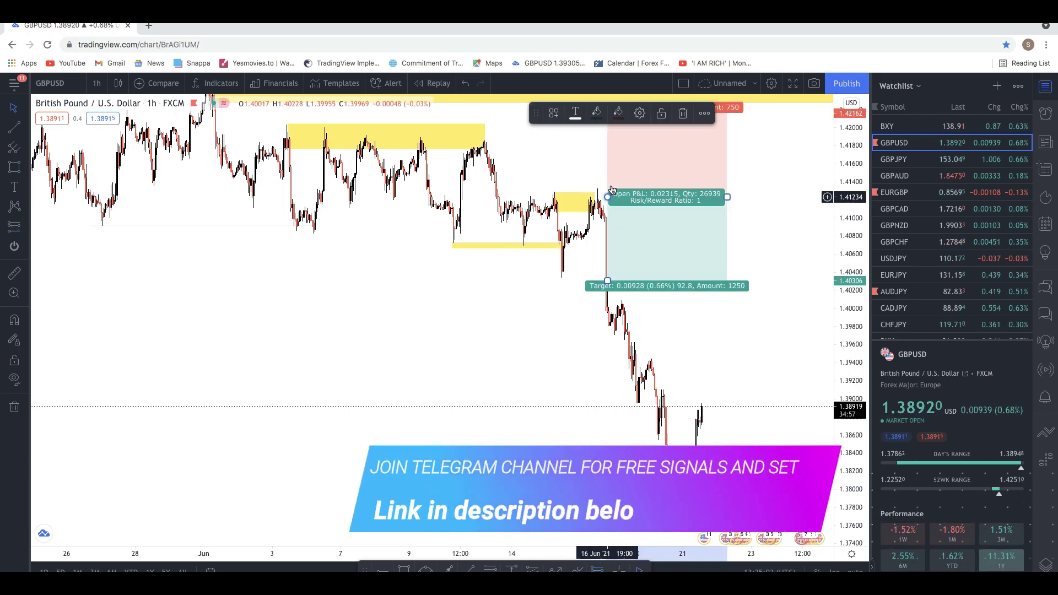
drag(620, 172, 614, 194)
drag(601, 136, 602, 176)
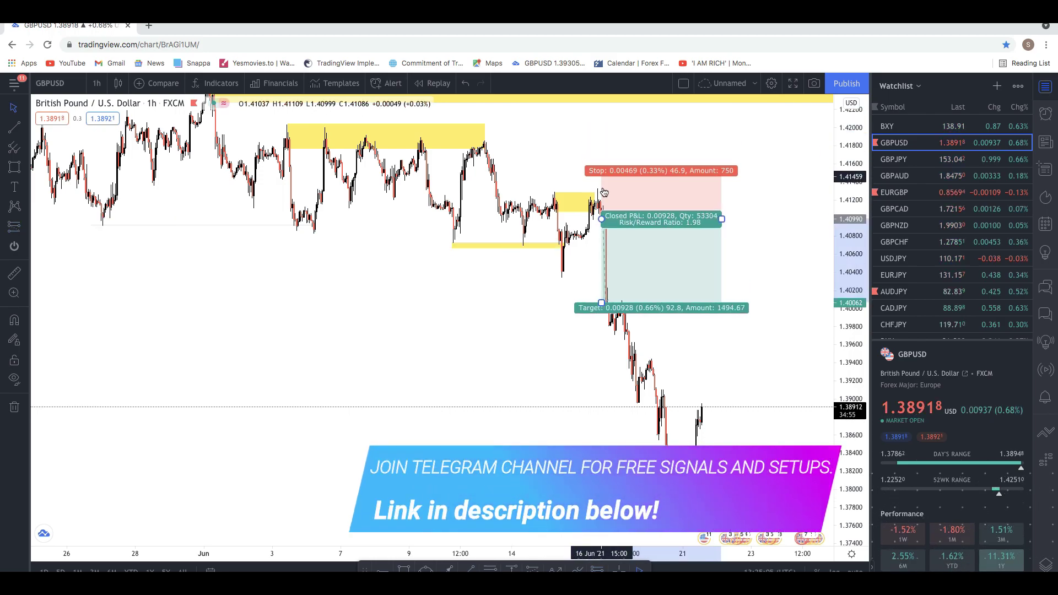
Move the small supply rectangle back over the 11 to 15 June consolidation, between about 1.4107 and 1.4132
drag(851, 253, 851, 226)
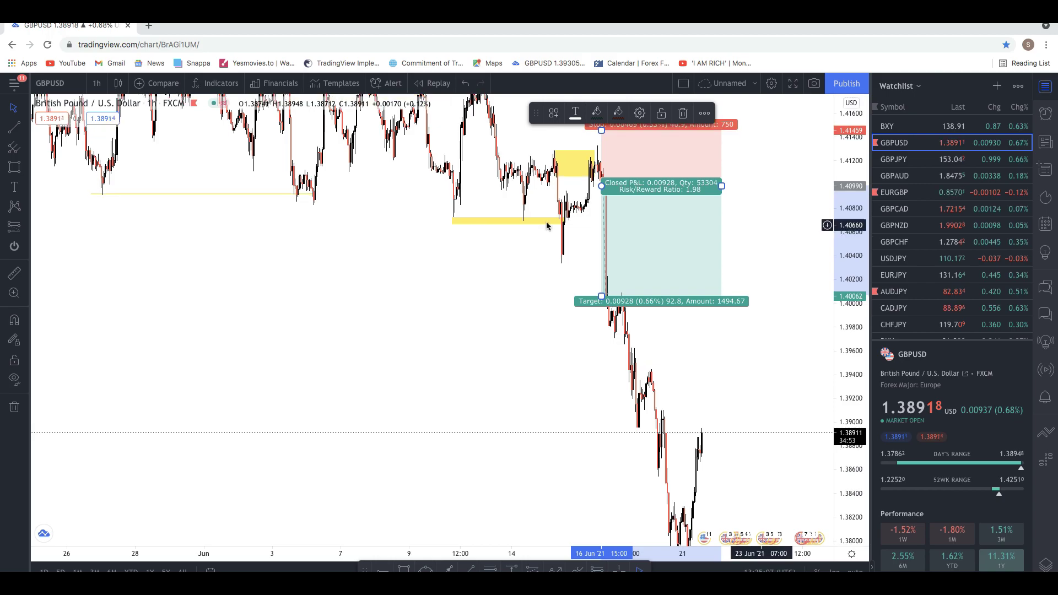
drag(491, 236, 483, 252)
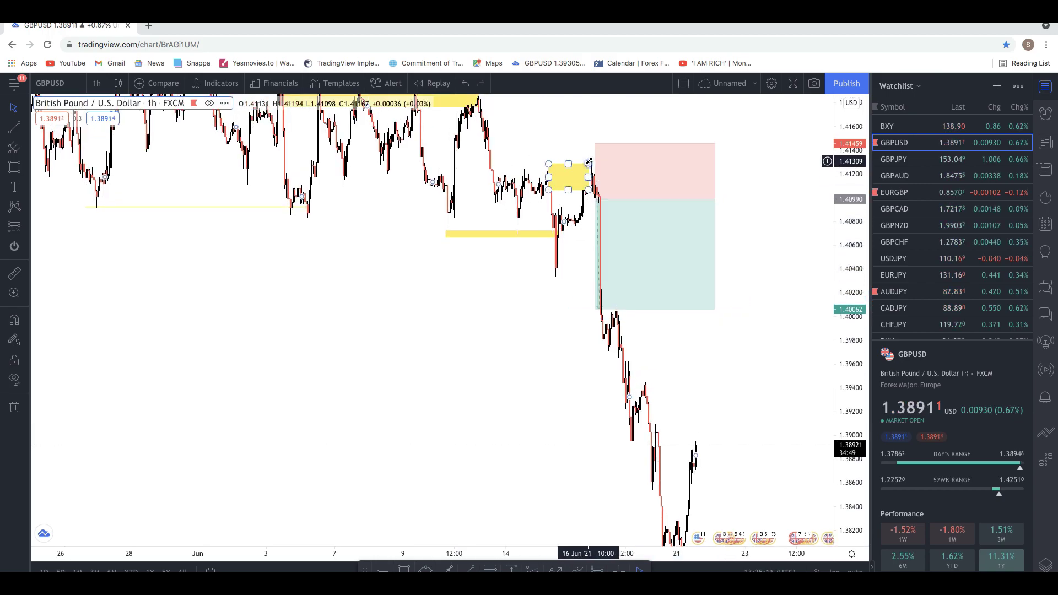
drag(577, 168, 545, 191)
click(542, 187)
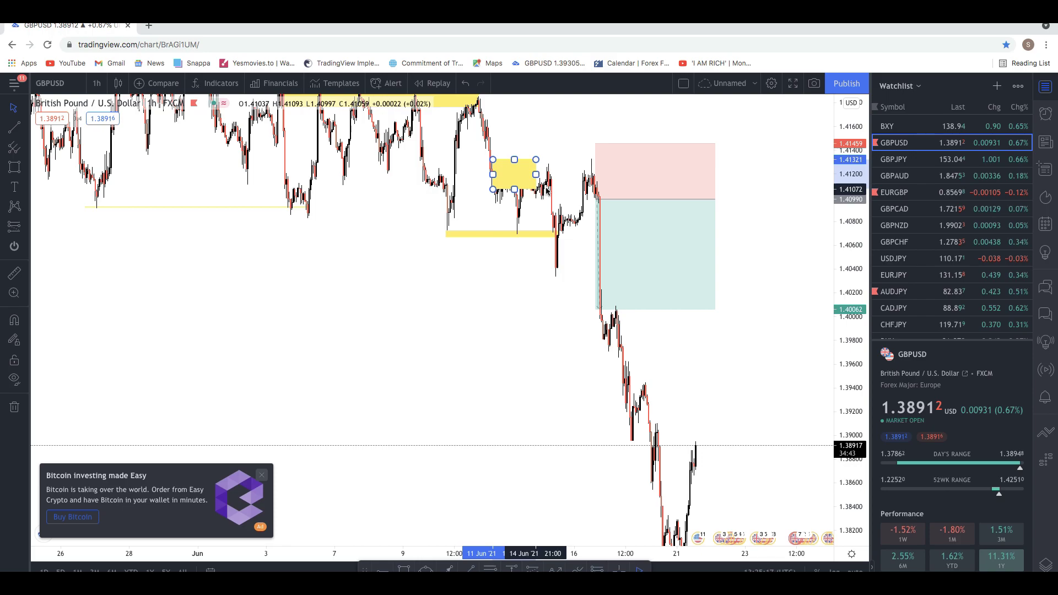
click(573, 182)
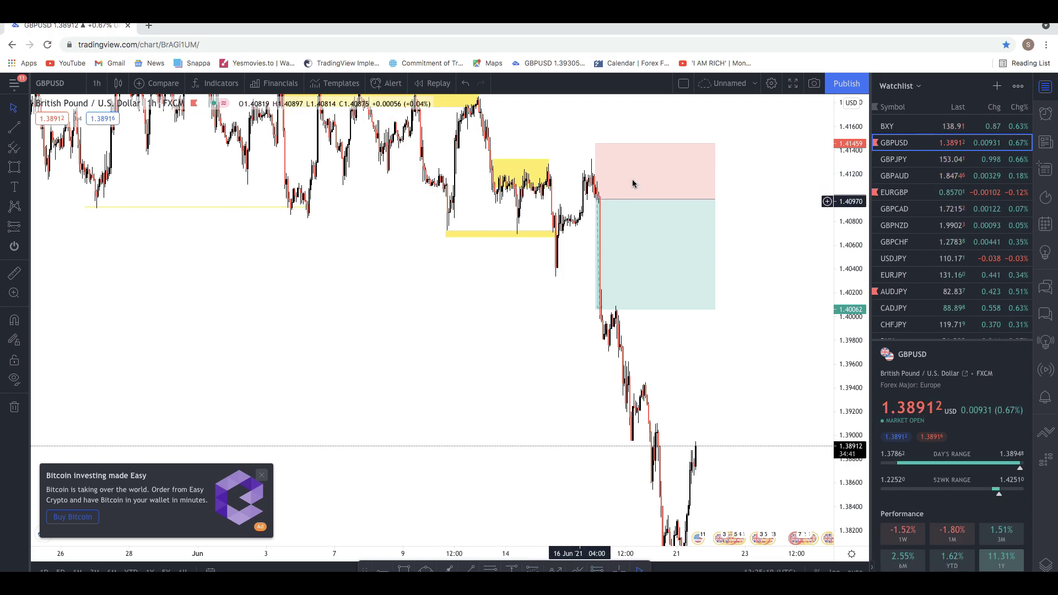
Tighten the stop of the 16 June short position to 1.41411
click(598, 160)
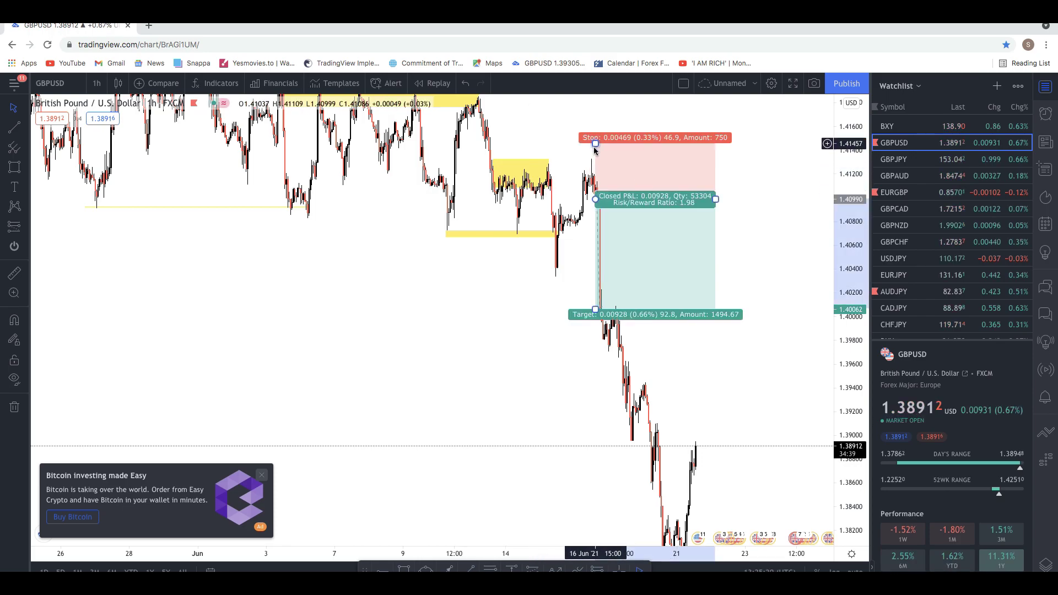
click(604, 373)
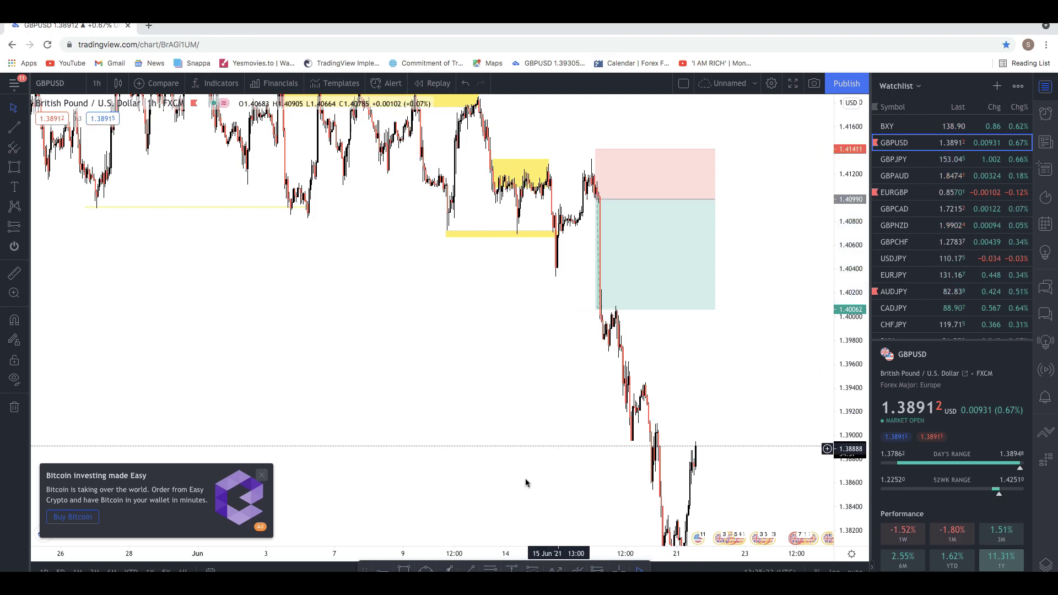
drag(852, 370, 854, 444)
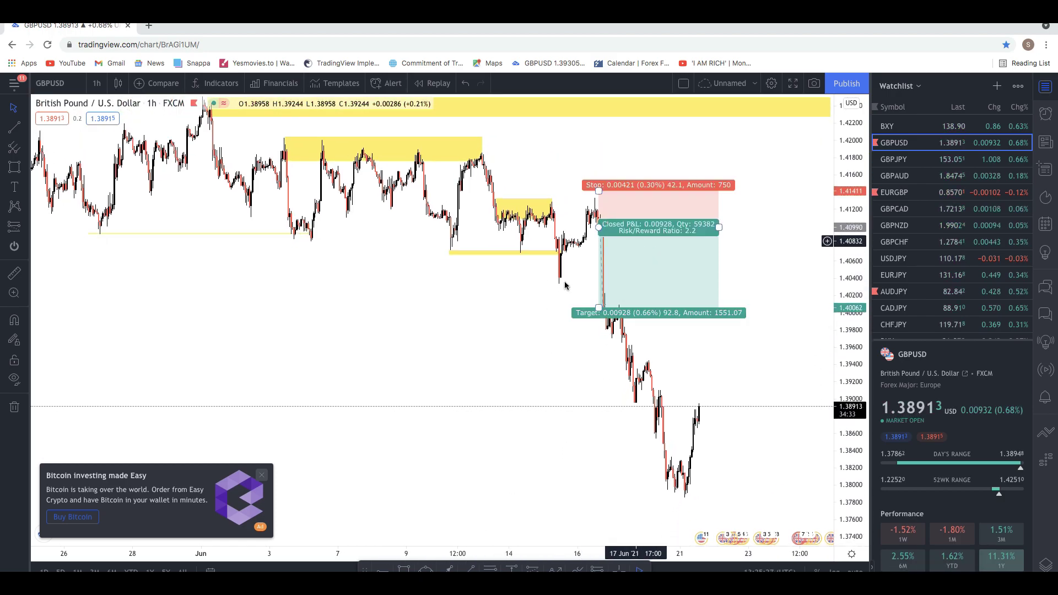
click(521, 219)
click(523, 252)
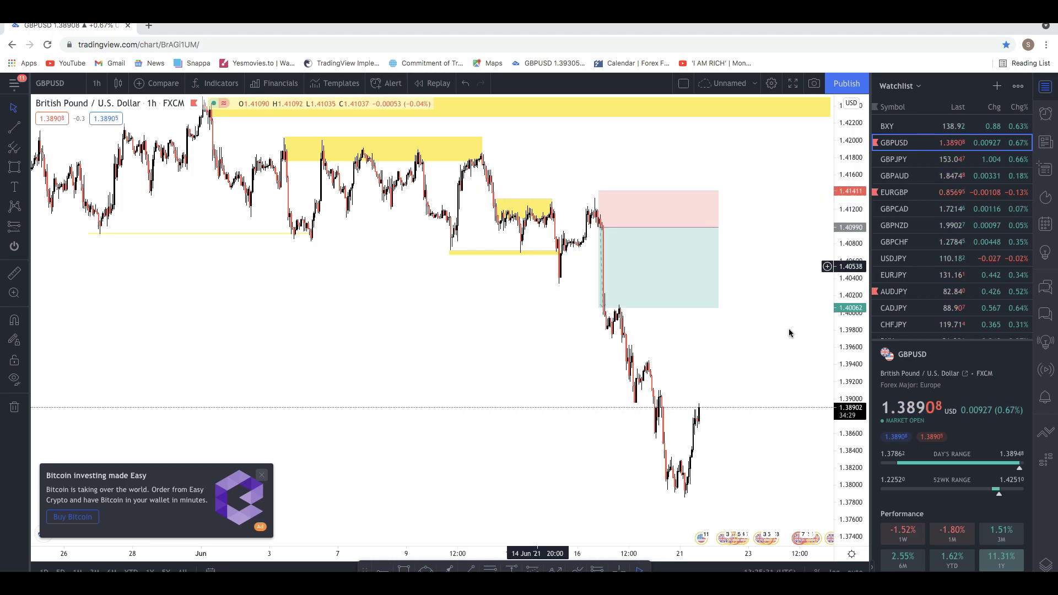
Draw a yellow supply rectangle from 17 to 18 June, between about 1.3935 and 1.3964
drag(788, 346, 785, 308)
scroll(728, 267, down, 3)
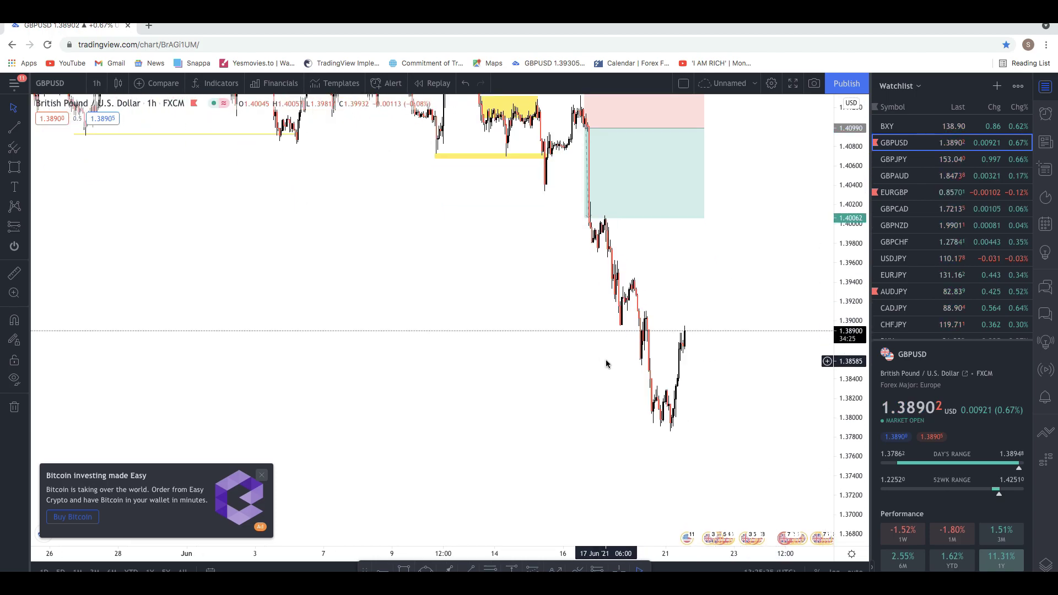
click(423, 521)
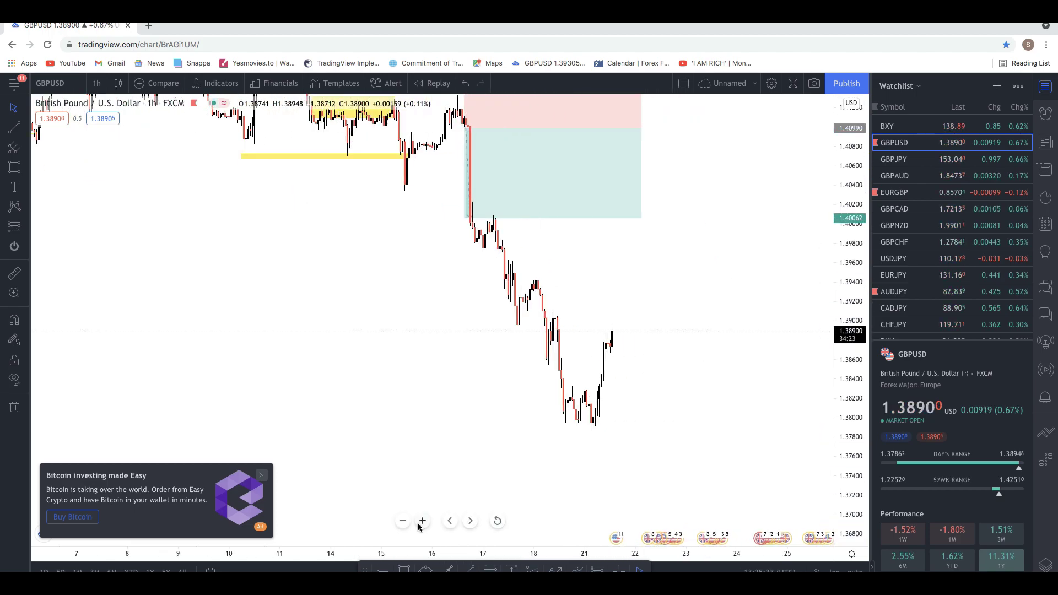
drag(483, 463, 591, 474)
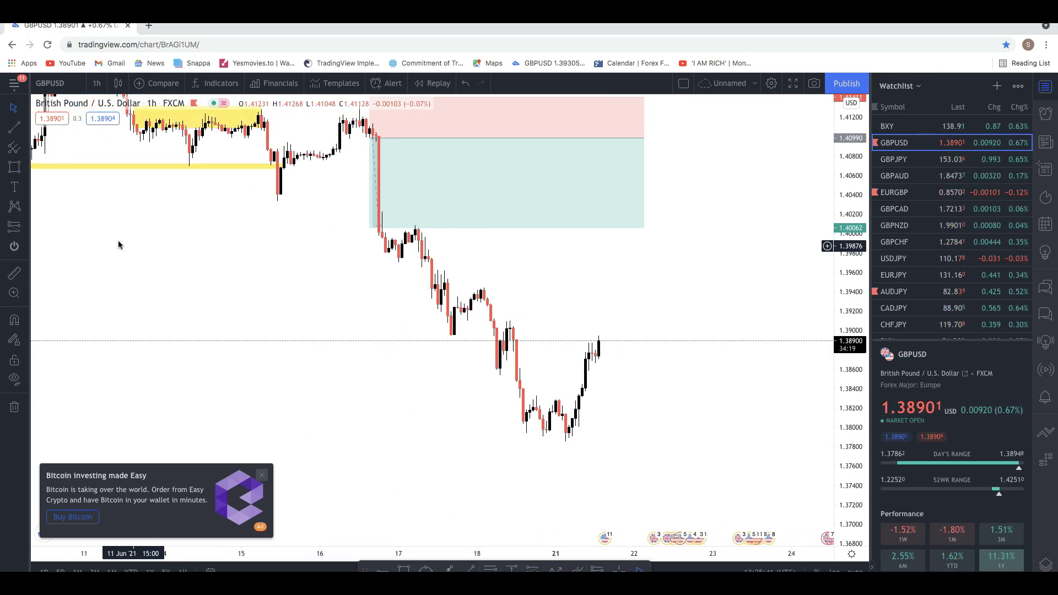
click(14, 167)
mouse_move(446, 298)
mouse_down()
mouse_move(513, 274)
mouse_move(503, 269)
mouse_up()
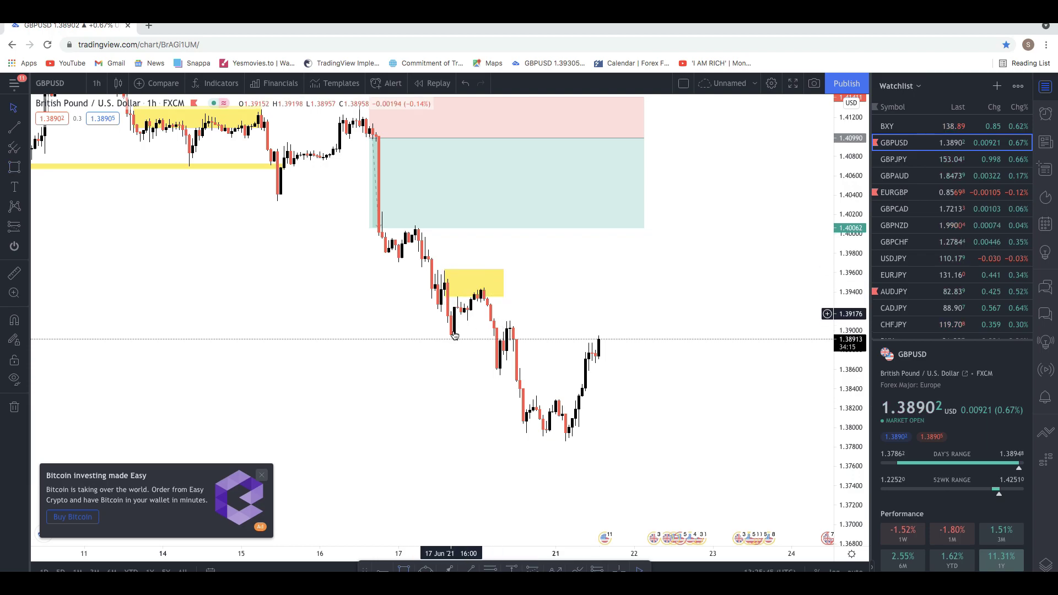
Place a second short position beside the 17 June supply rectangle with entry 1.39409, stop 1.39699 and target 1.38611
click(15, 167)
click(14, 226)
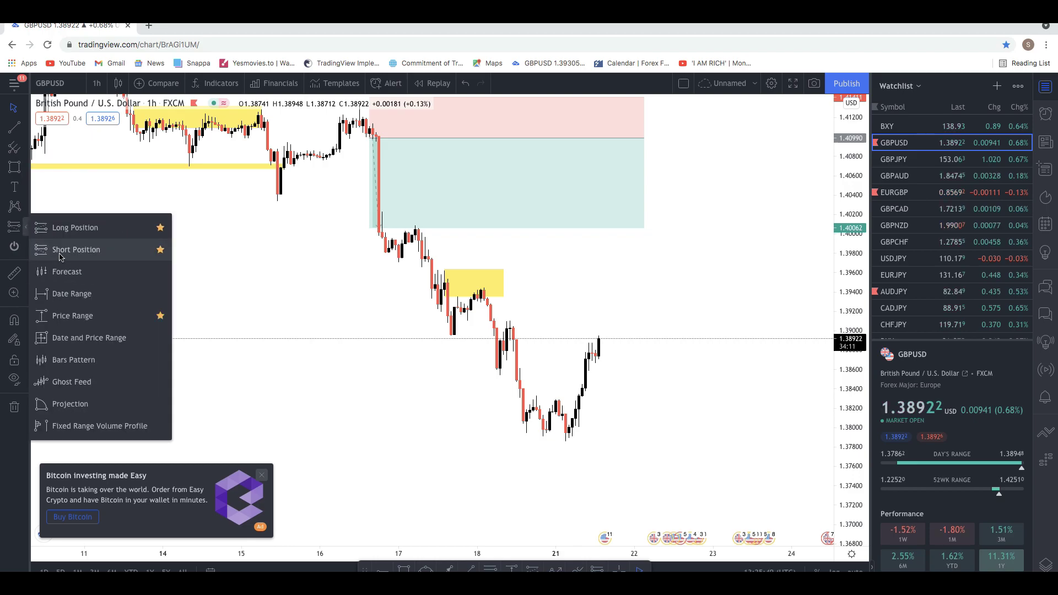
click(510, 291)
drag(510, 214, 510, 263)
click(441, 484)
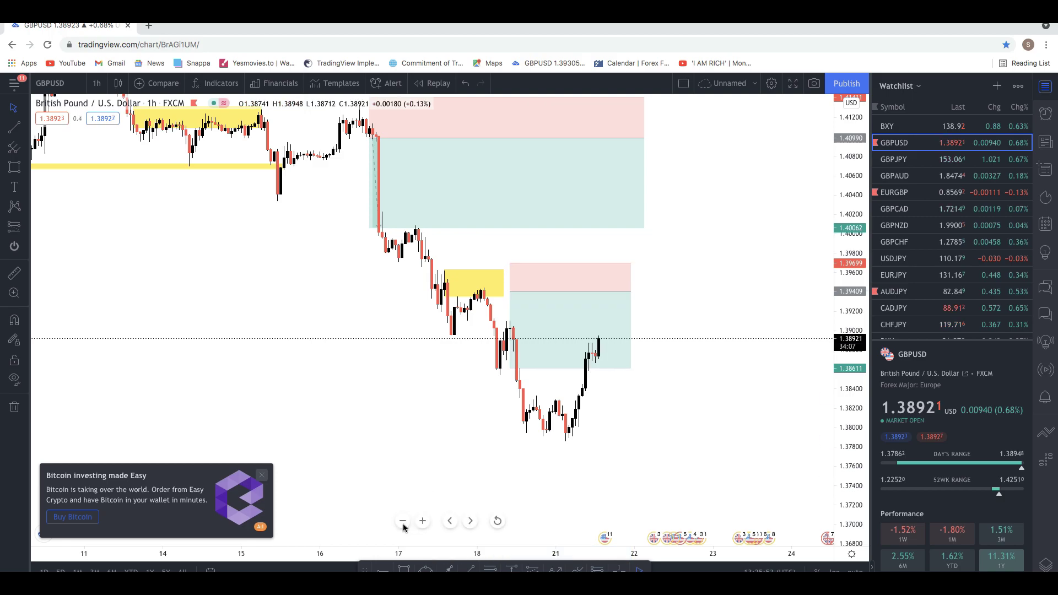
Switch the GBPUSD chart to the 4-hour timeframe and show both short setups against the earlier months' prices
click(403, 525)
click(401, 524)
click(401, 524)
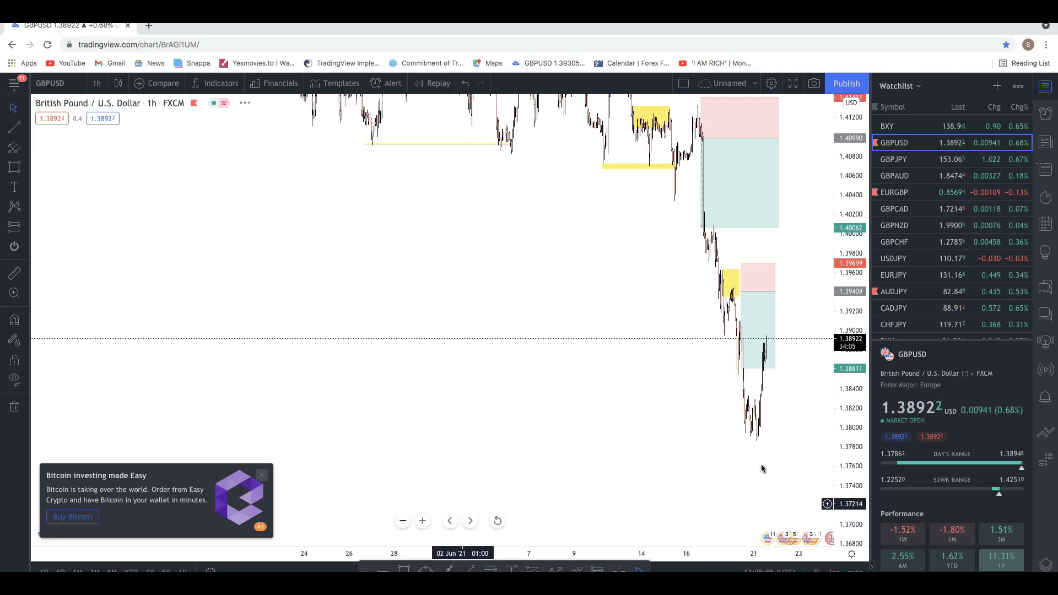
click(97, 83)
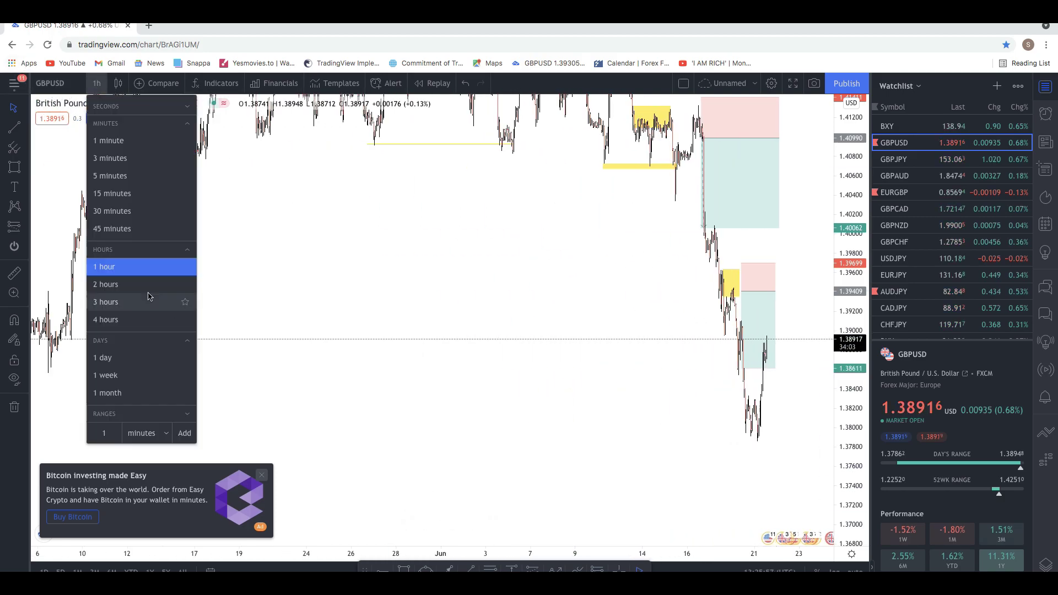
click(133, 302)
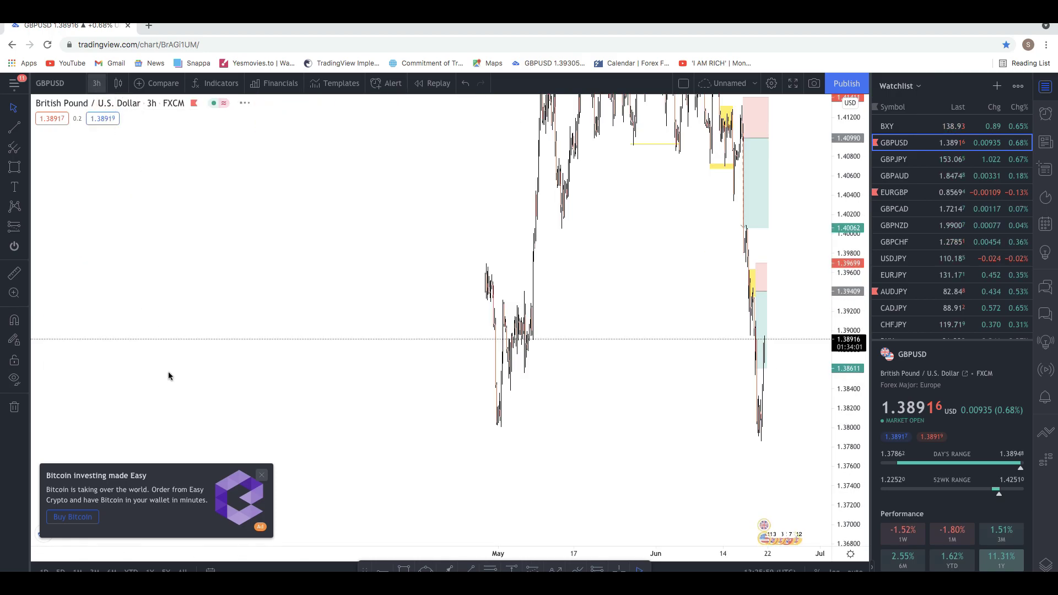
click(94, 84)
click(133, 319)
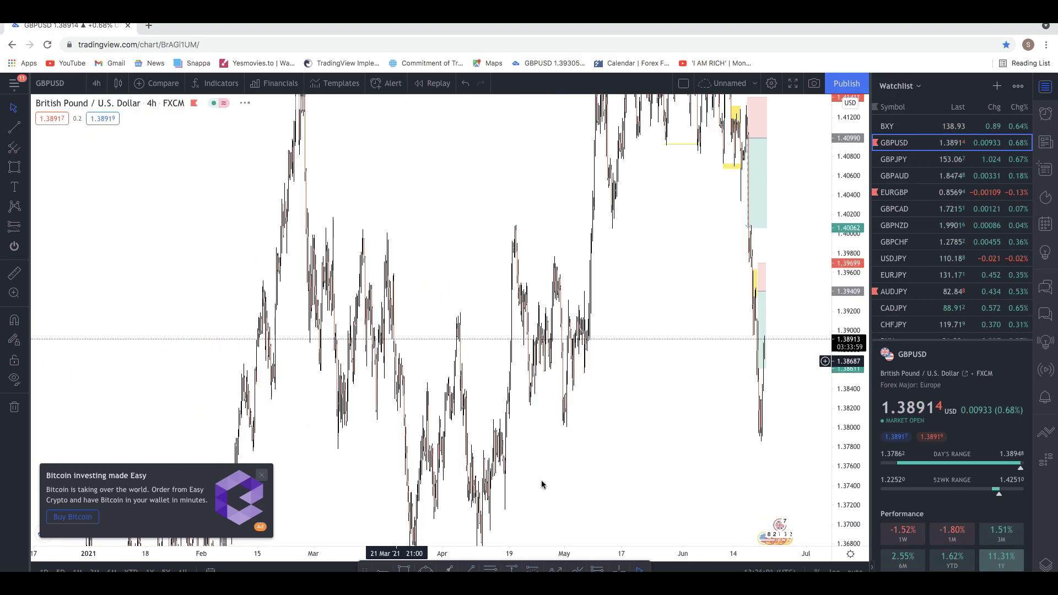
click(423, 521)
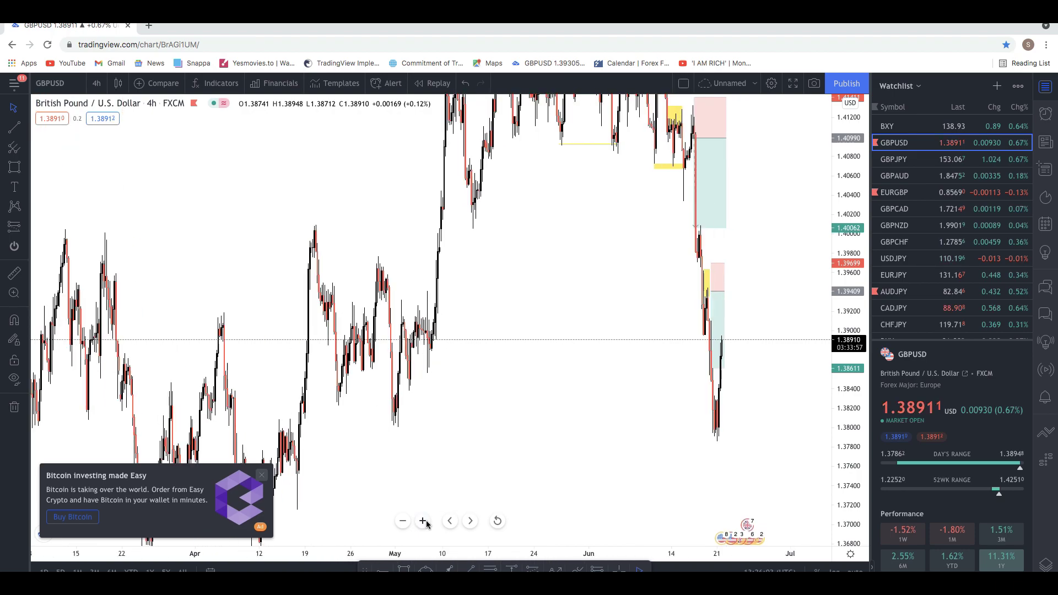
Draw a thin yellow rectangle at about 1.3854 from the 6 May low across to the 17 June decline
click(707, 265)
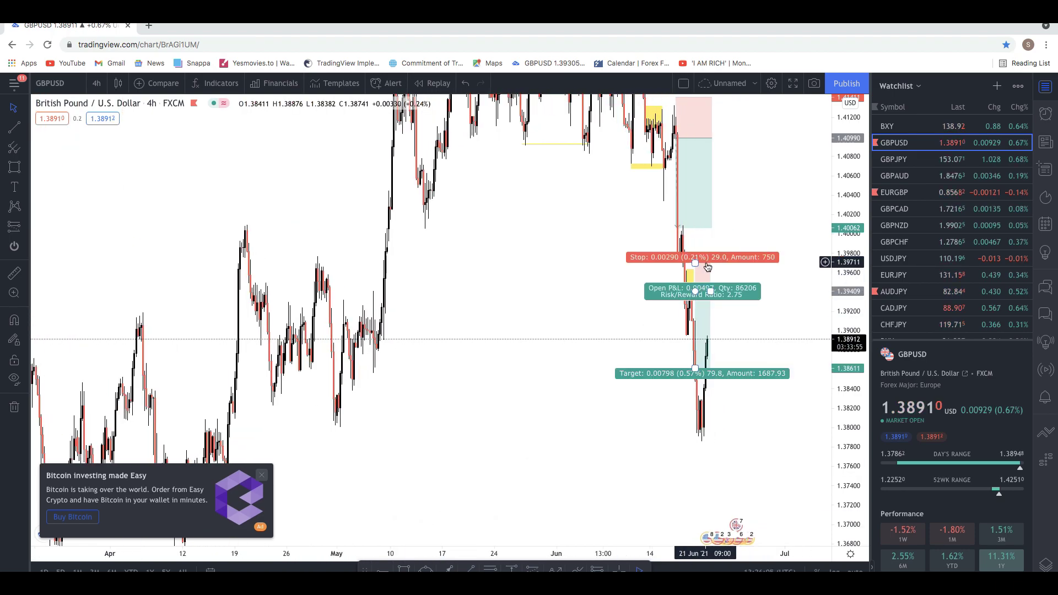
click(572, 313)
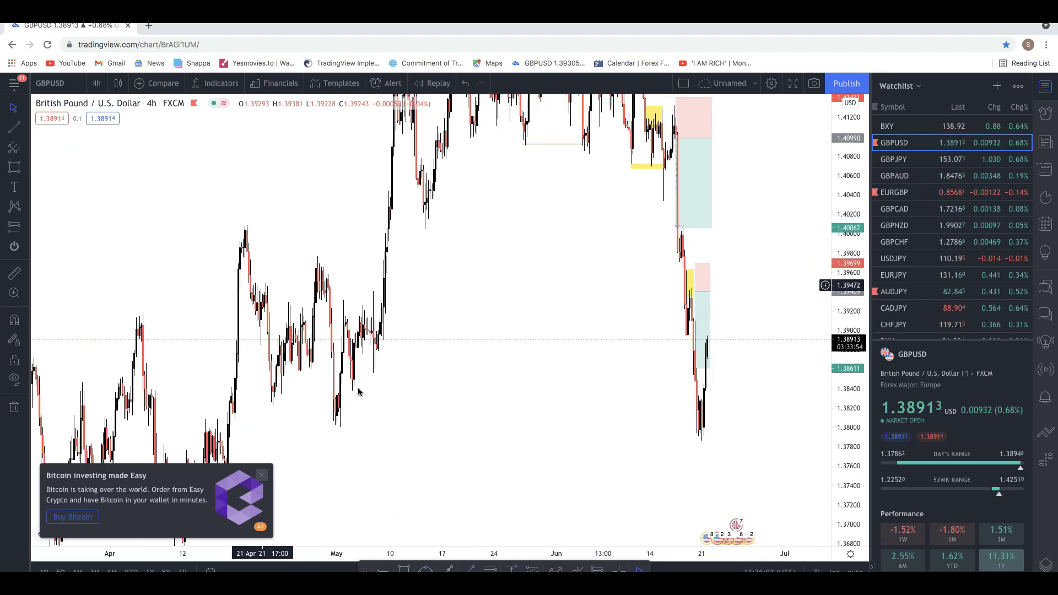
click(372, 375)
click(668, 375)
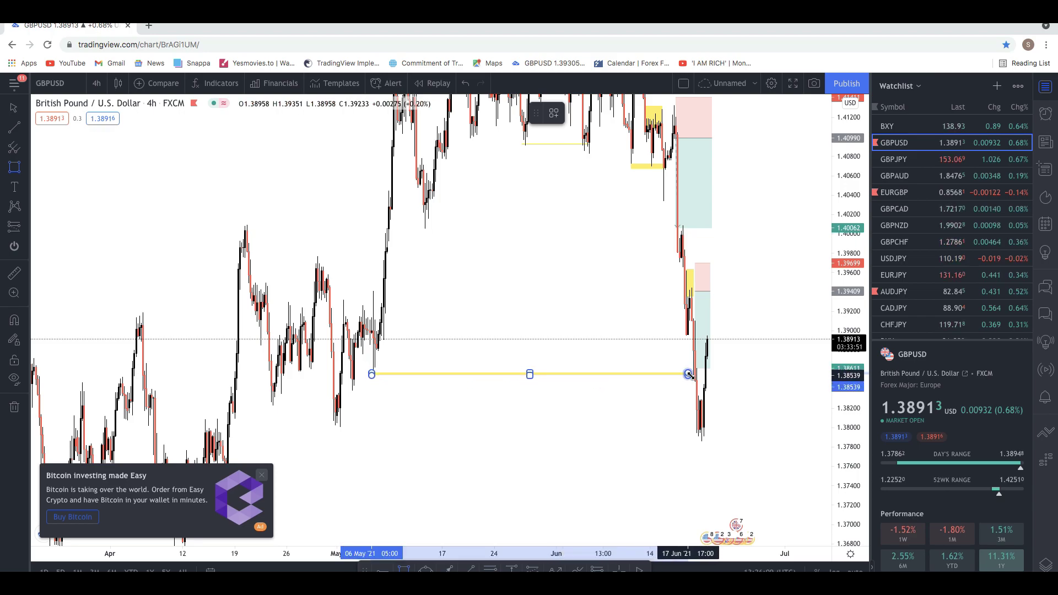
click(690, 375)
Draw a second thin yellow rectangle at about 1.3803 from the 3 May low across to 18 June
click(534, 330)
click(336, 425)
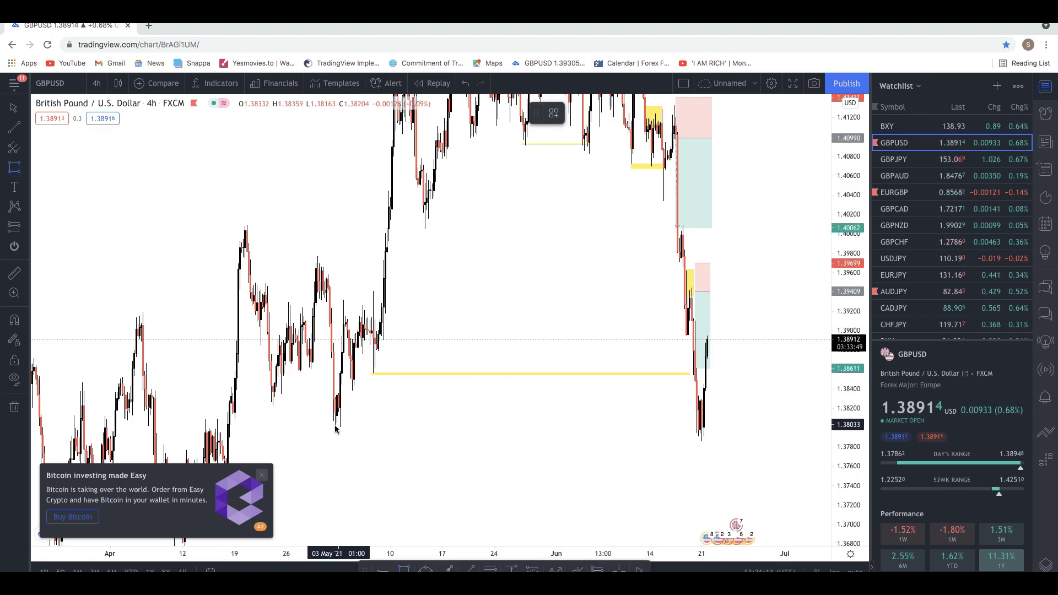
click(699, 425)
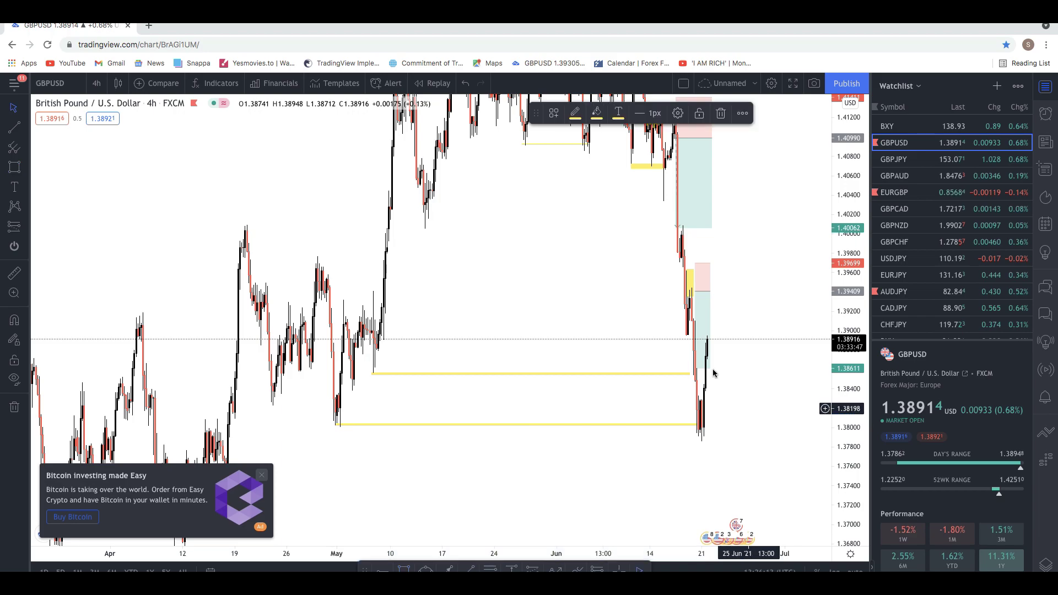
Extend the target of the lower short position down to 1.37999, at the 3 May low
drag(695, 368, 696, 428)
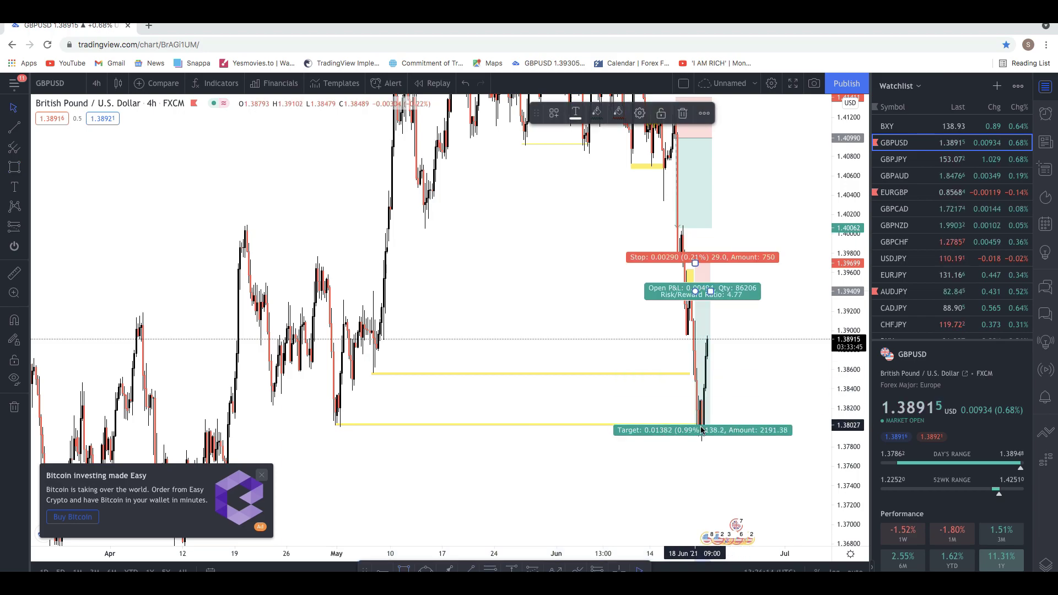
click(754, 375)
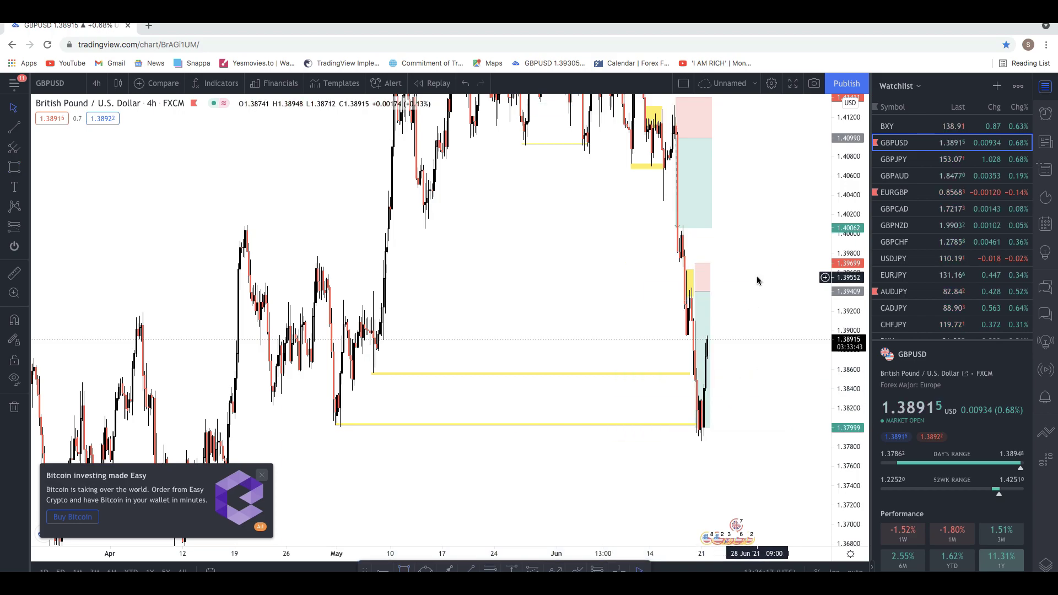
drag(849, 196, 688, 338)
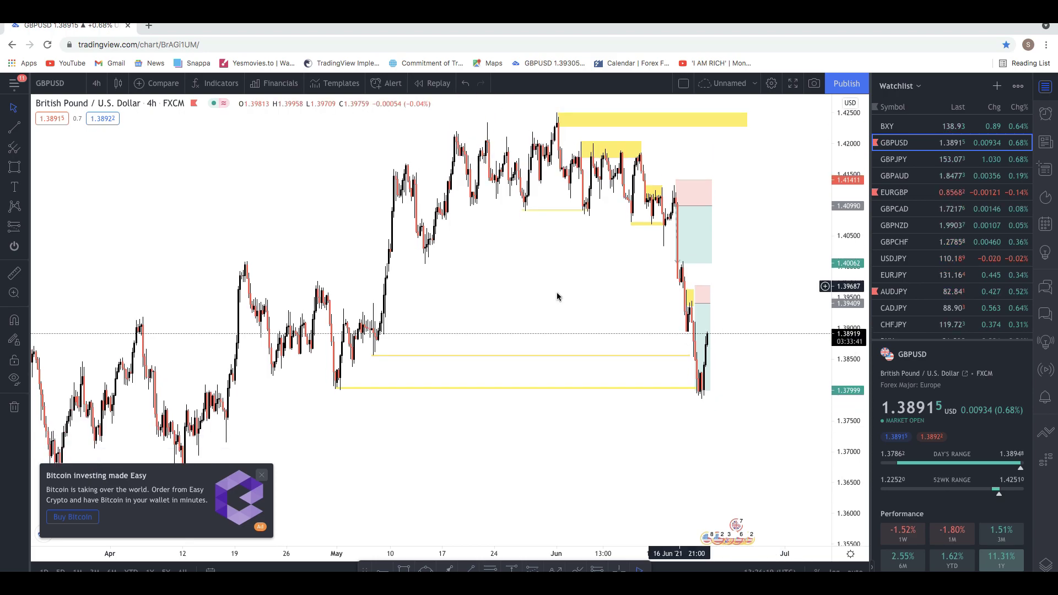
Dismiss the advertisement covering the GBPUSD chart and review the marked zones and short setups along the downtrend
click(261, 476)
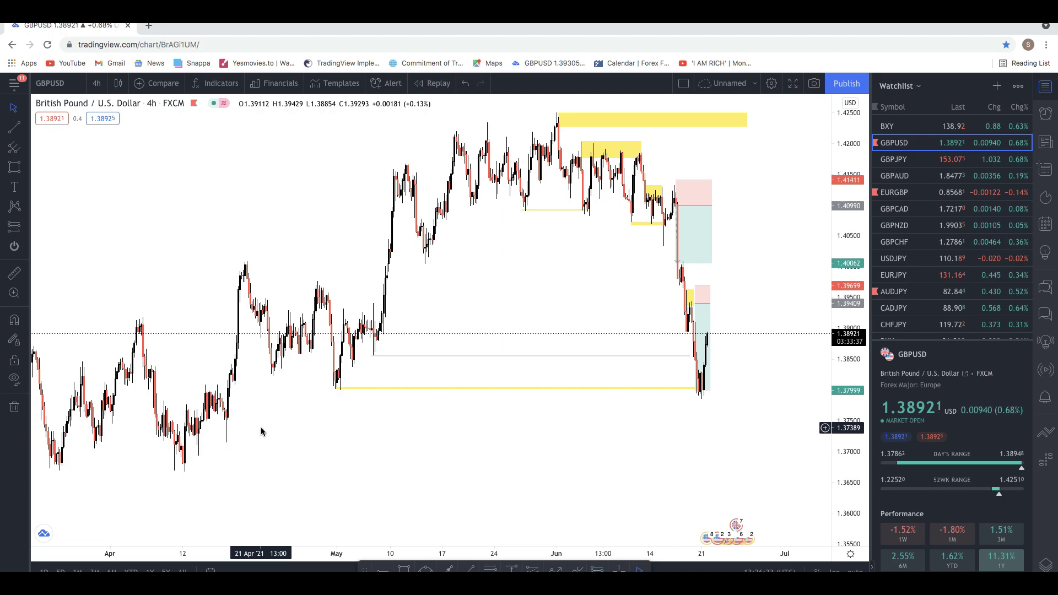
drag(197, 410, 428, 406)
drag(194, 408, 206, 405)
drag(515, 416, 246, 421)
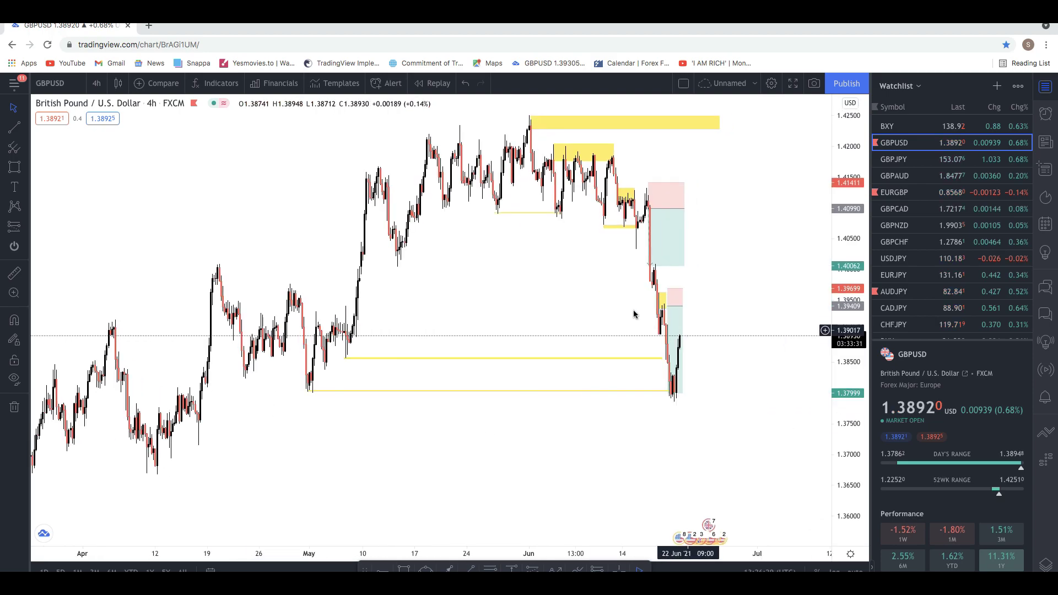
Switch the 4-hour chart to GBPJPY and bring the late May to June price swings into focus
click(917, 162)
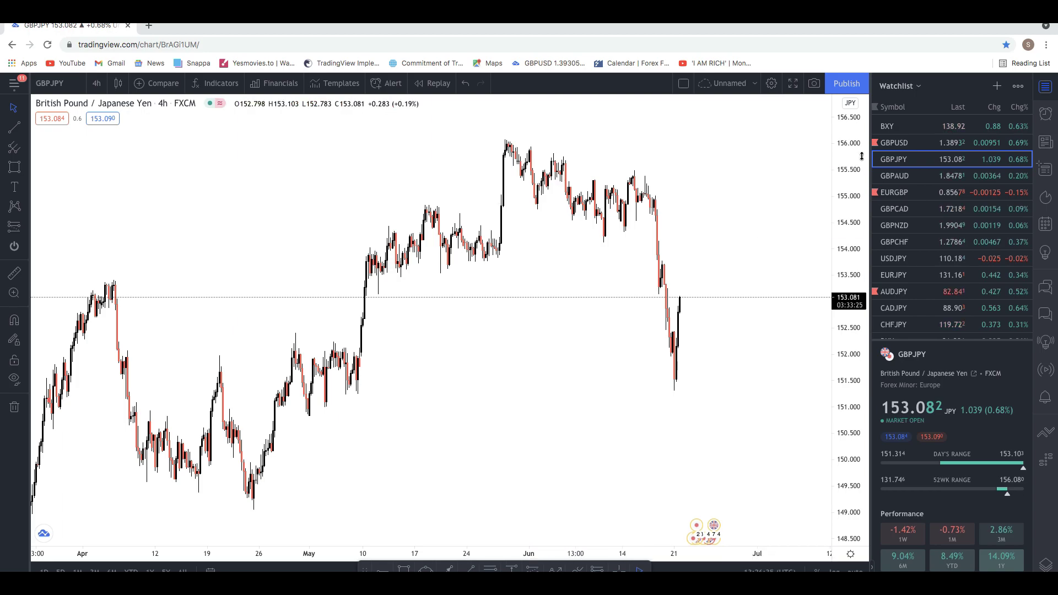
drag(862, 156, 863, 119)
drag(686, 233, 670, 376)
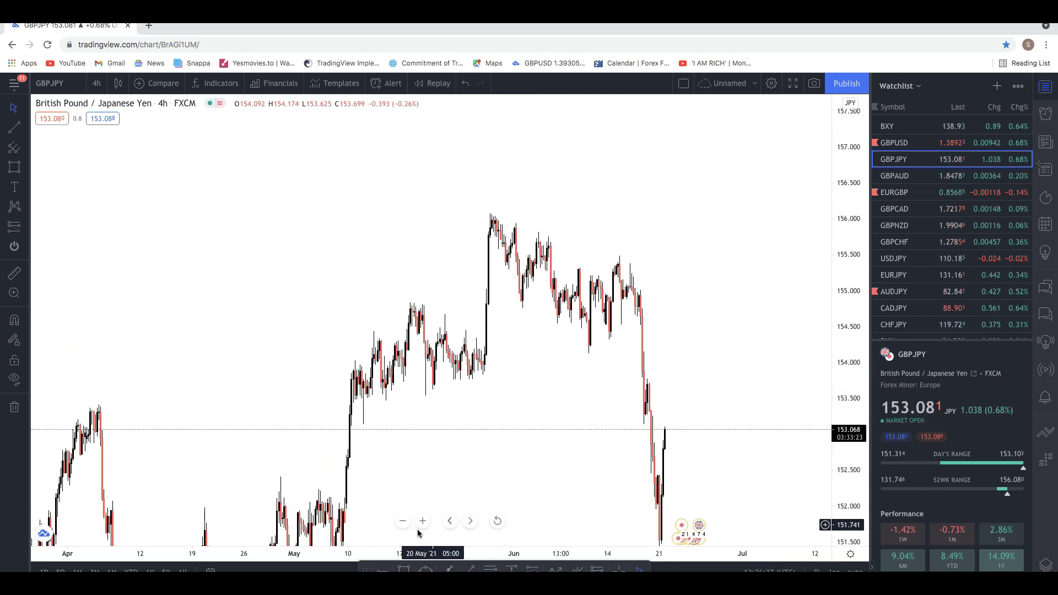
click(421, 523)
drag(394, 386, 648, 377)
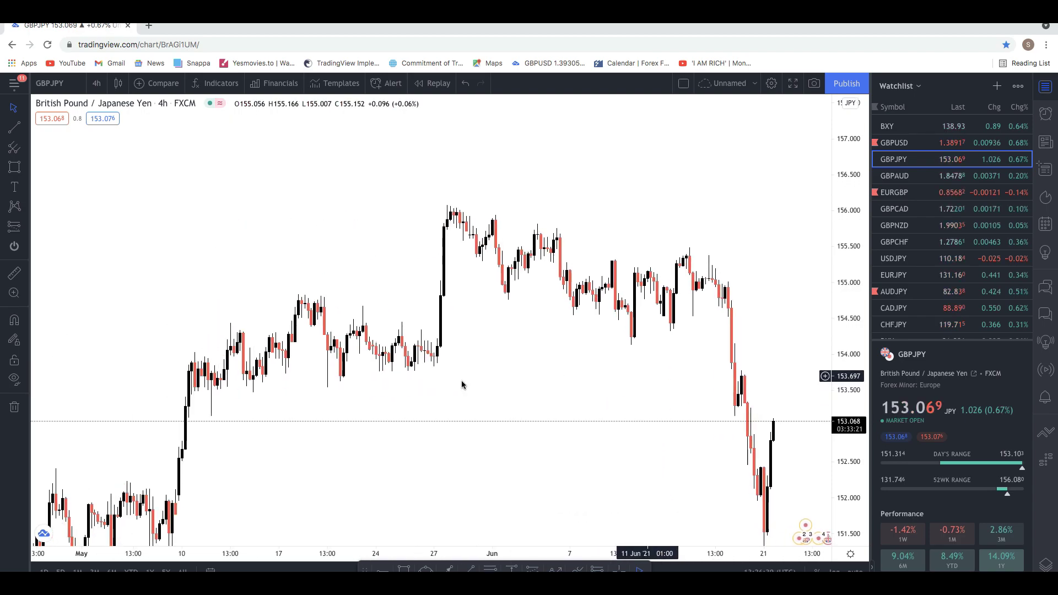
Draw a yellow supply rectangle over the peak from 27 May to 1 June, between about 155.80 and 156.06
click(14, 167)
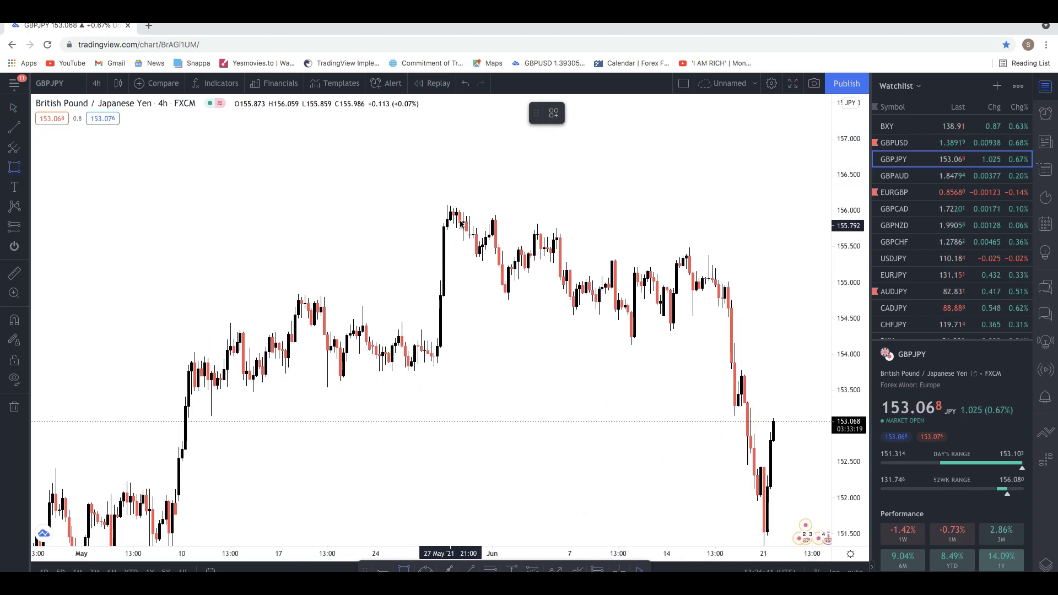
drag(496, 223, 500, 225)
click(382, 217)
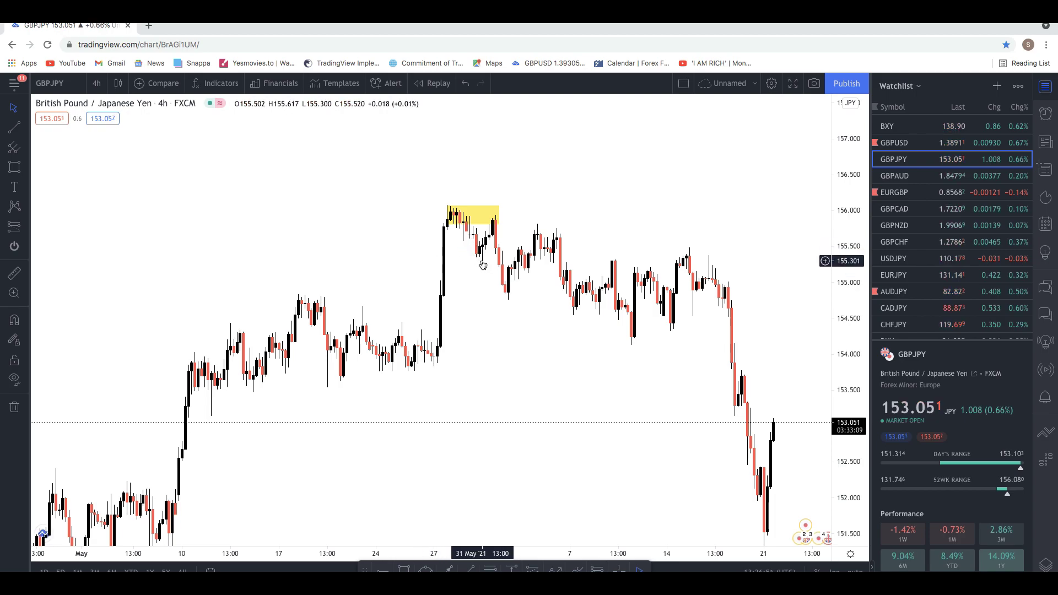
Draw a horizontal trend line at about 155.86 through the peak's supply rectangle and a short diagonal one at its 1 June end
click(466, 223)
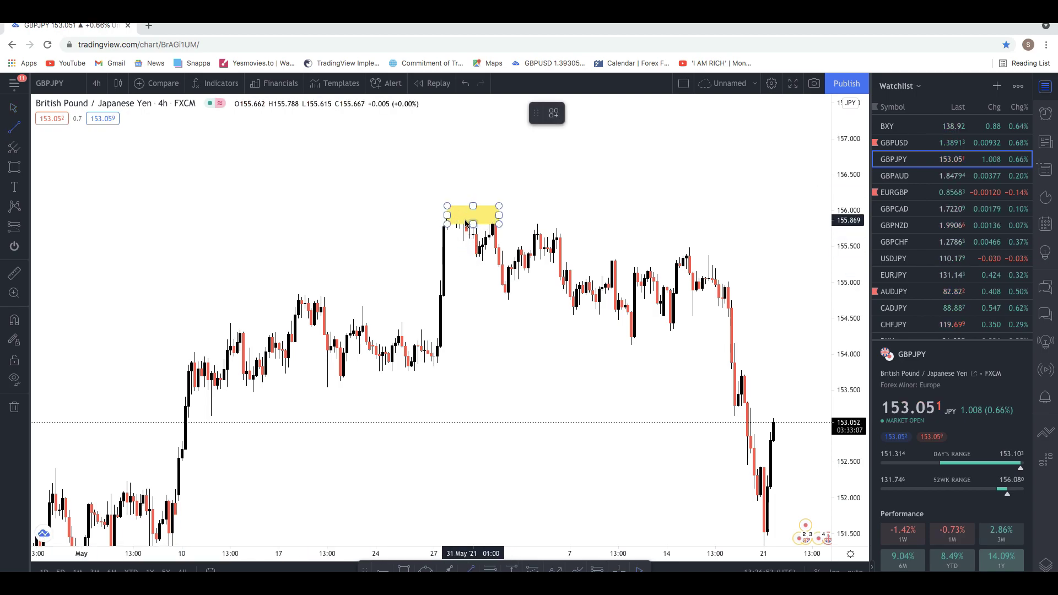
click(514, 220)
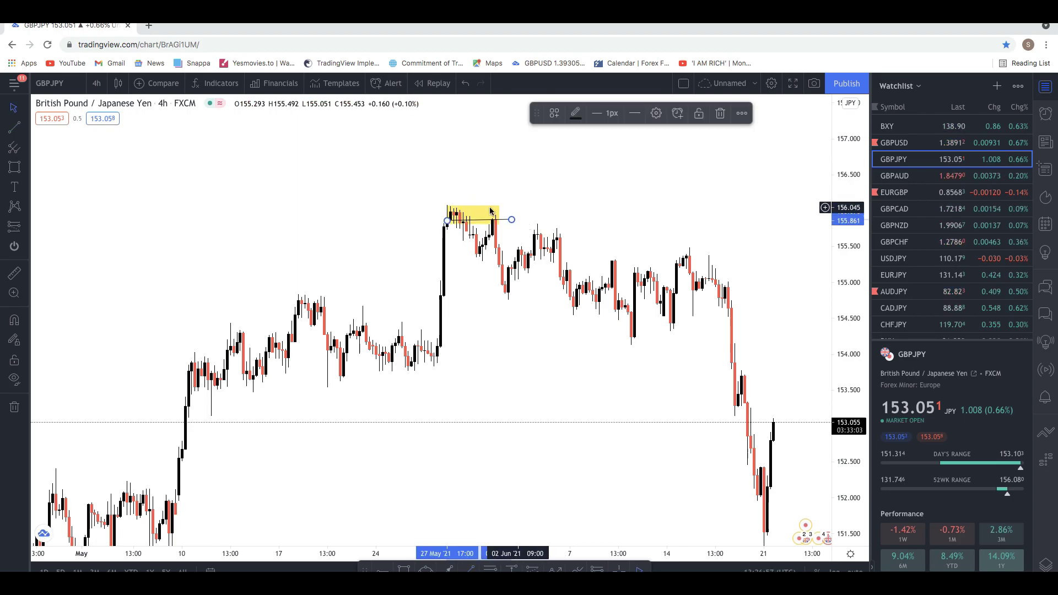
click(237, 211)
drag(843, 267, 838, 198)
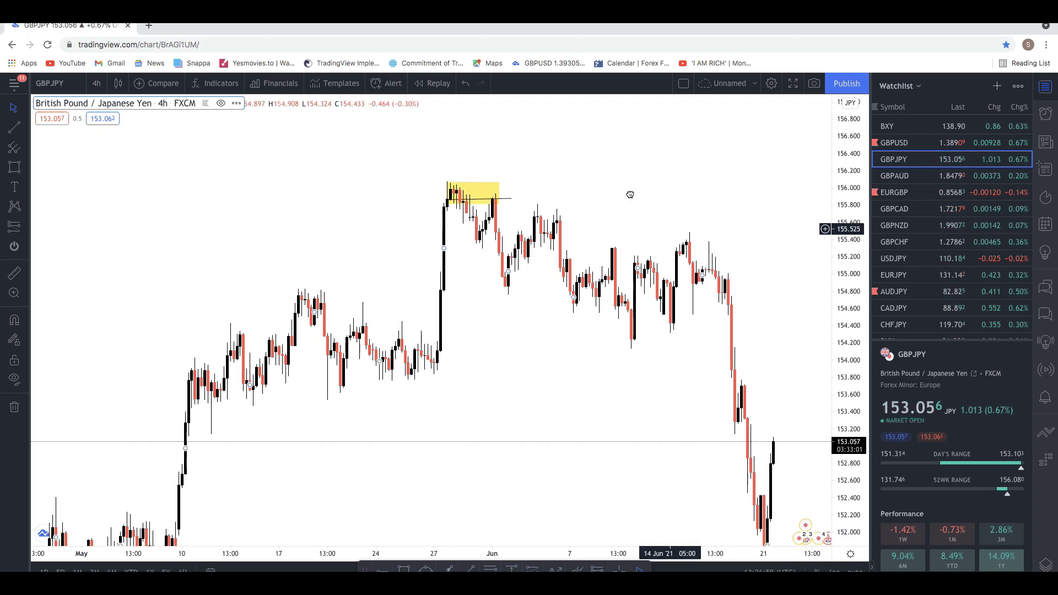
drag(687, 253, 669, 235)
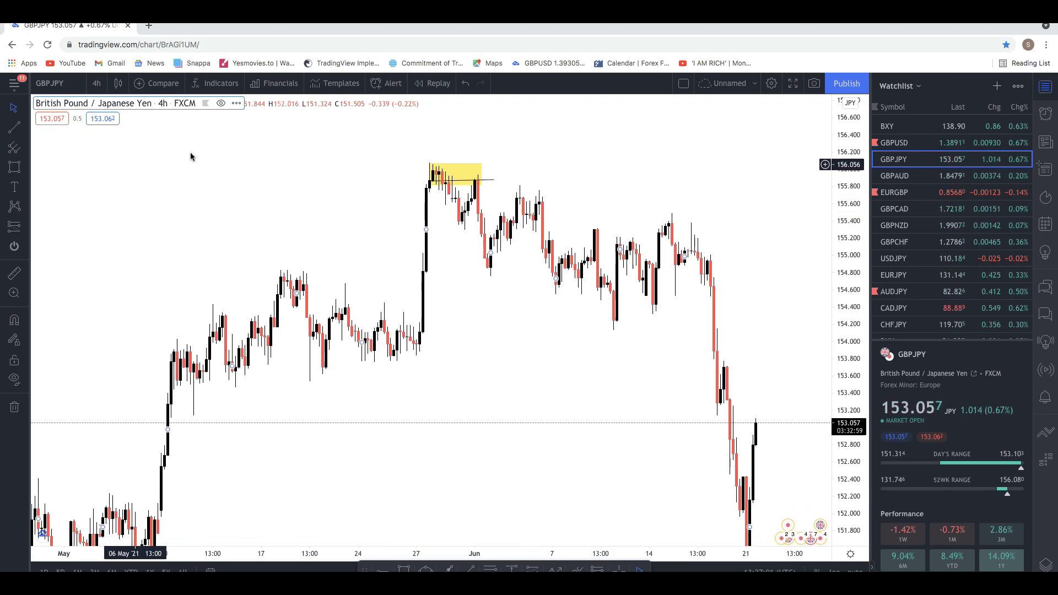
click(17, 131)
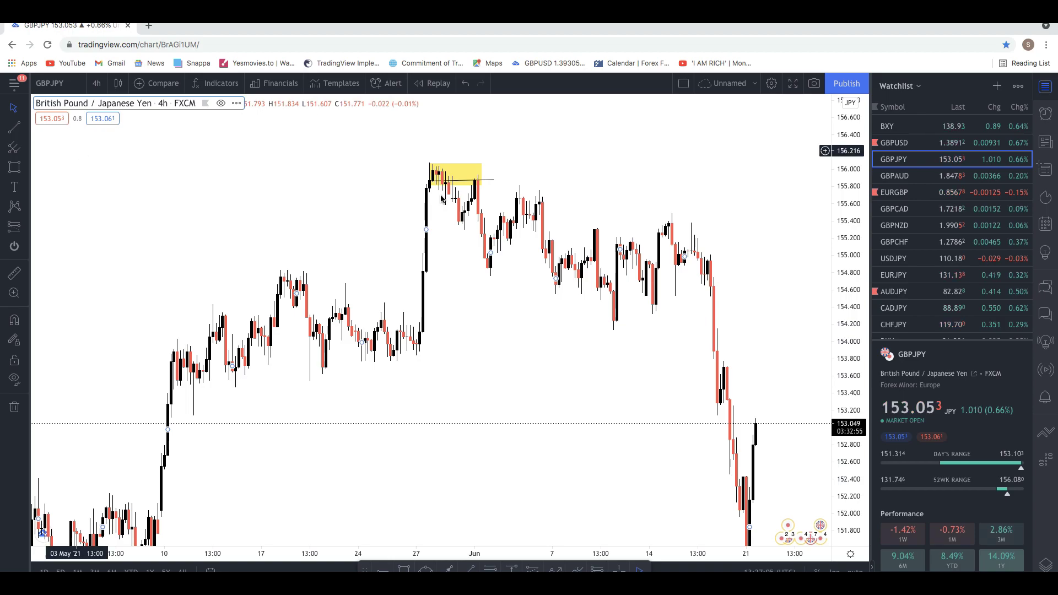
click(494, 174)
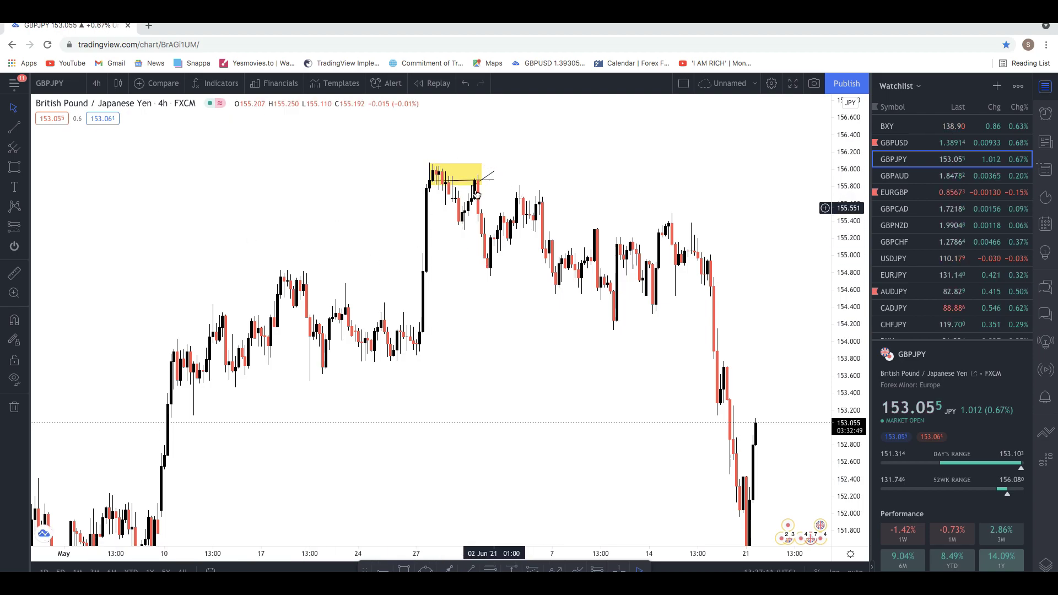
Try marking the early June low with a short trend line and delete it
click(14, 127)
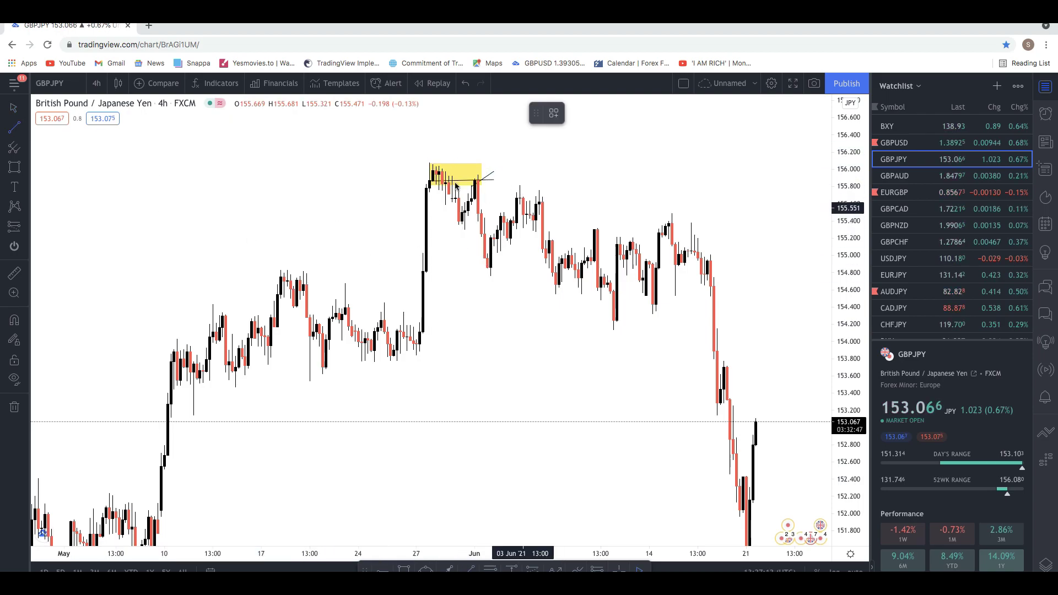
click(468, 252)
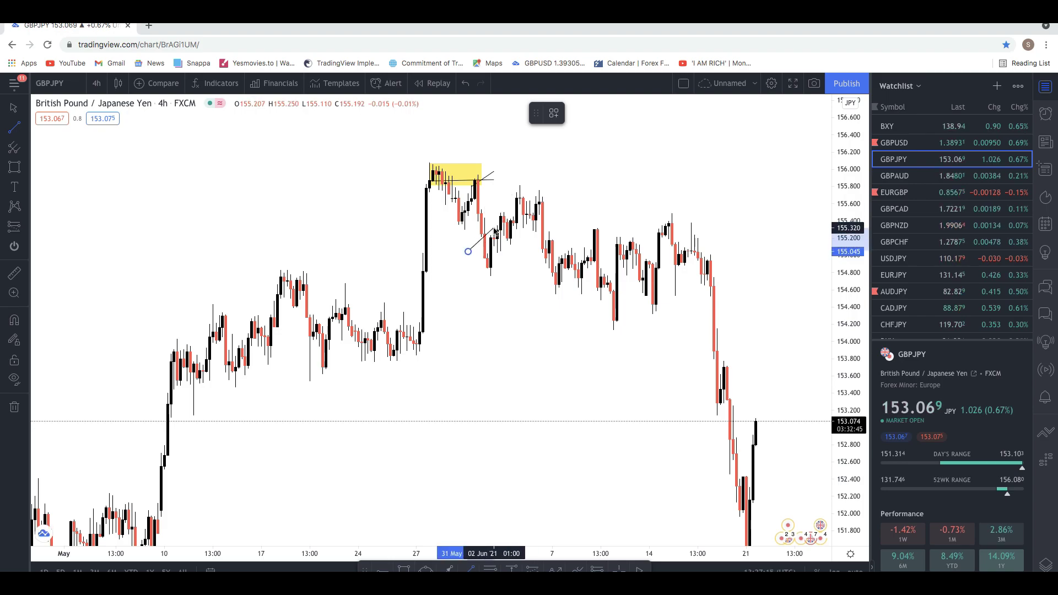
click(484, 247)
drag(476, 250, 490, 256)
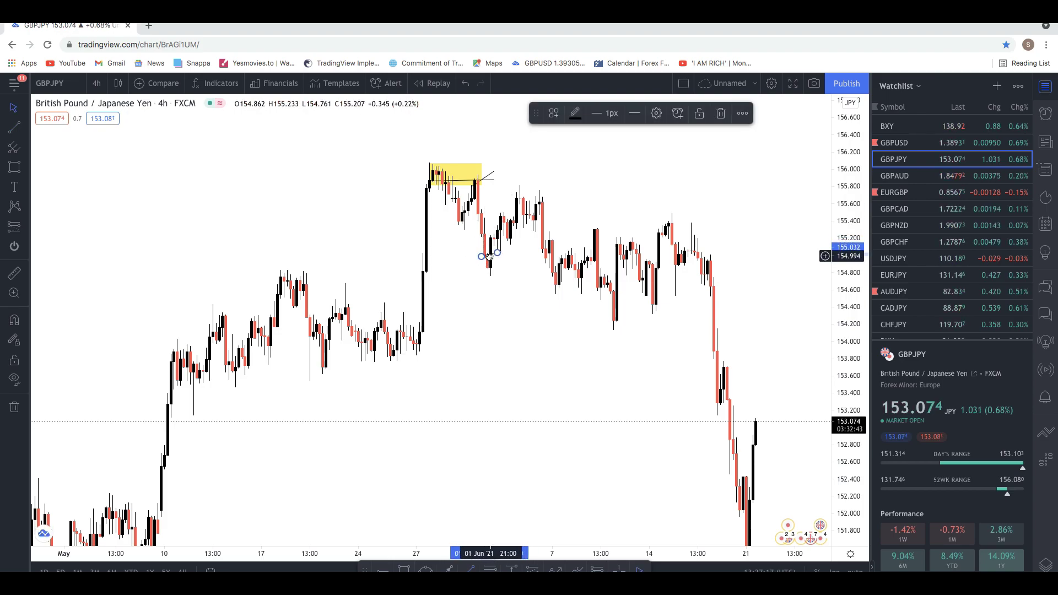
click(723, 114)
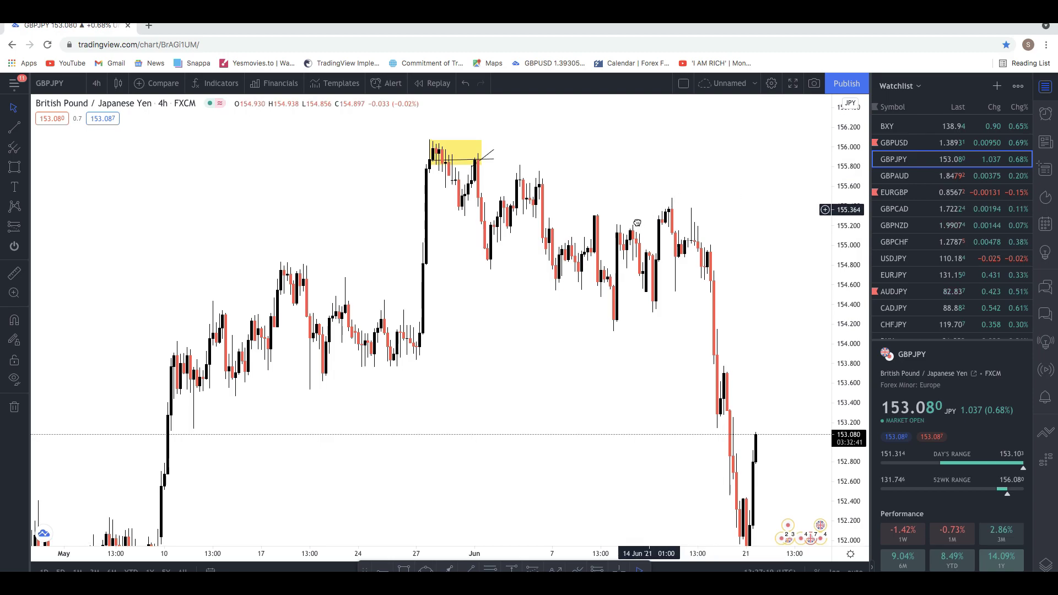
Draw a yellow supply rectangle from 1 to 4 June, between about 155.64 and 155.93
click(14, 167)
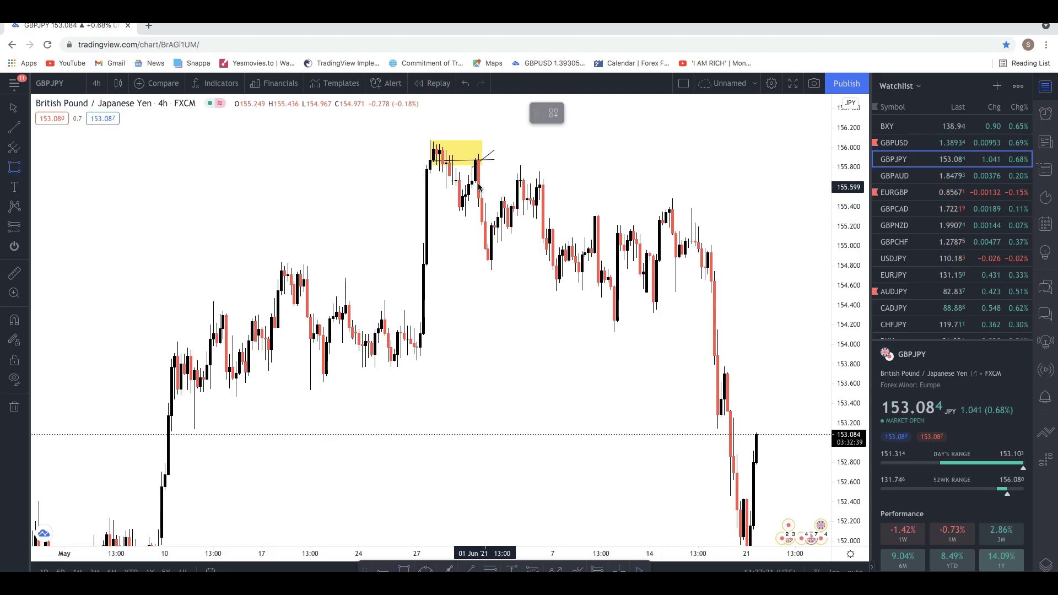
click(541, 155)
click(583, 149)
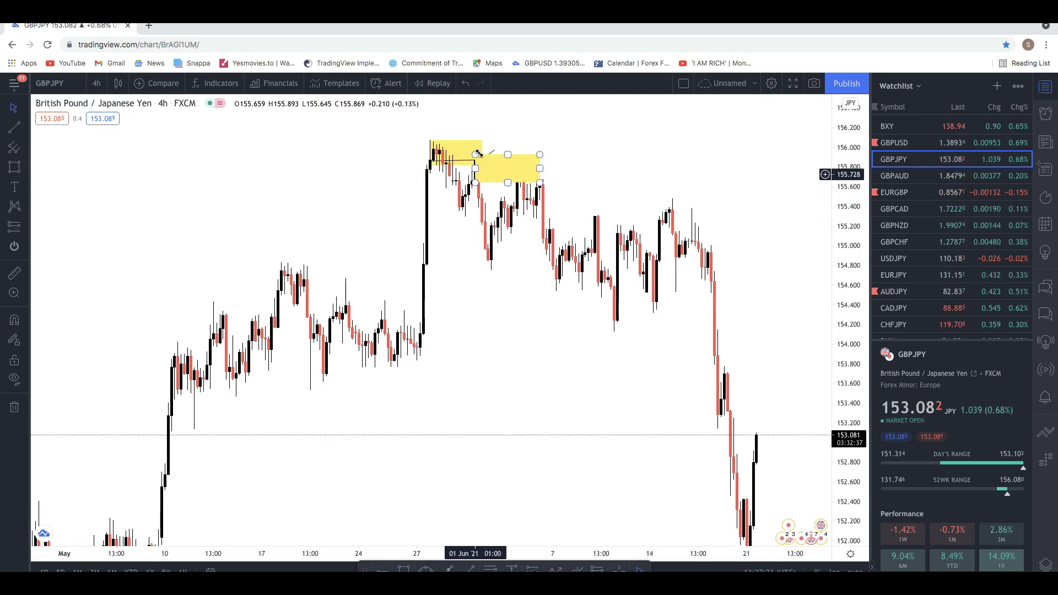
click(484, 183)
click(407, 186)
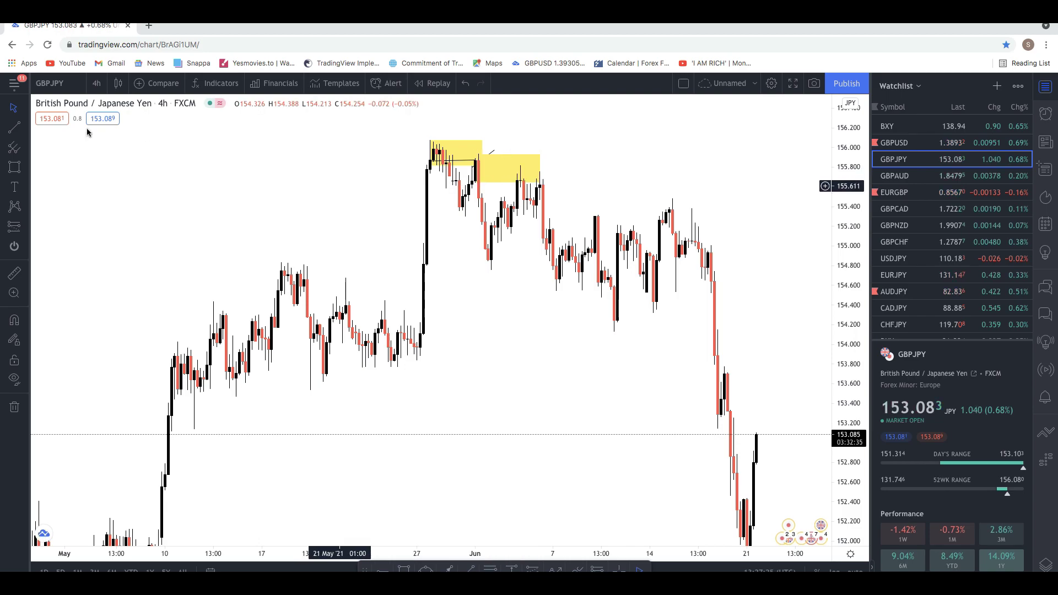
Draw a short horizontal trend line along the upper edge of the early June supply rectangle, at about 155.93
key(alt+t)
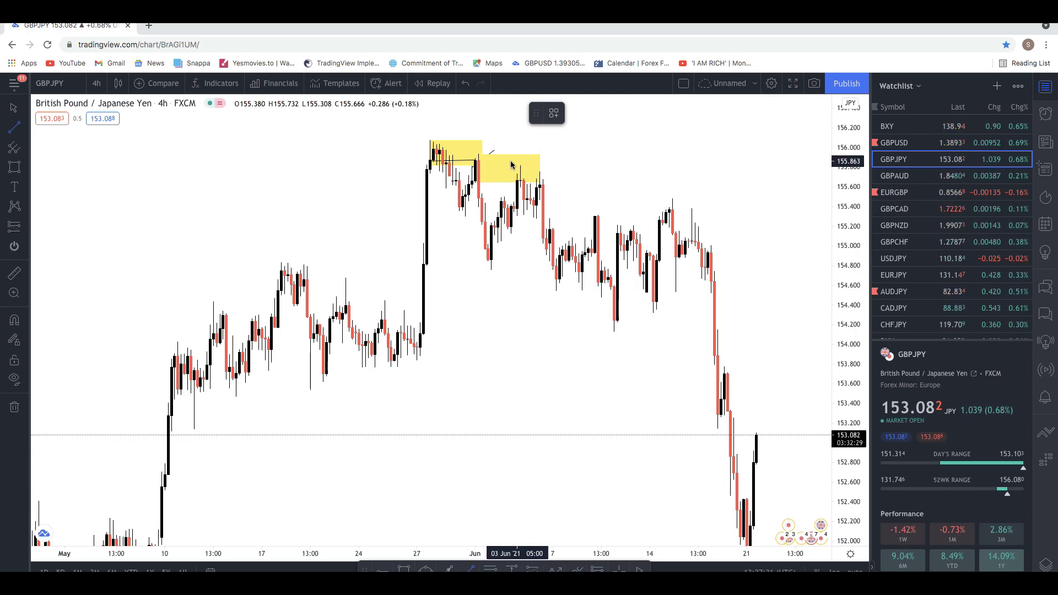
click(554, 164)
drag(533, 161, 536, 154)
click(553, 144)
Draw a yellow supply rectangle over the 15 to 16 June high, between about 155.18 and 155.48
drag(857, 215, 857, 137)
drag(738, 206, 698, 170)
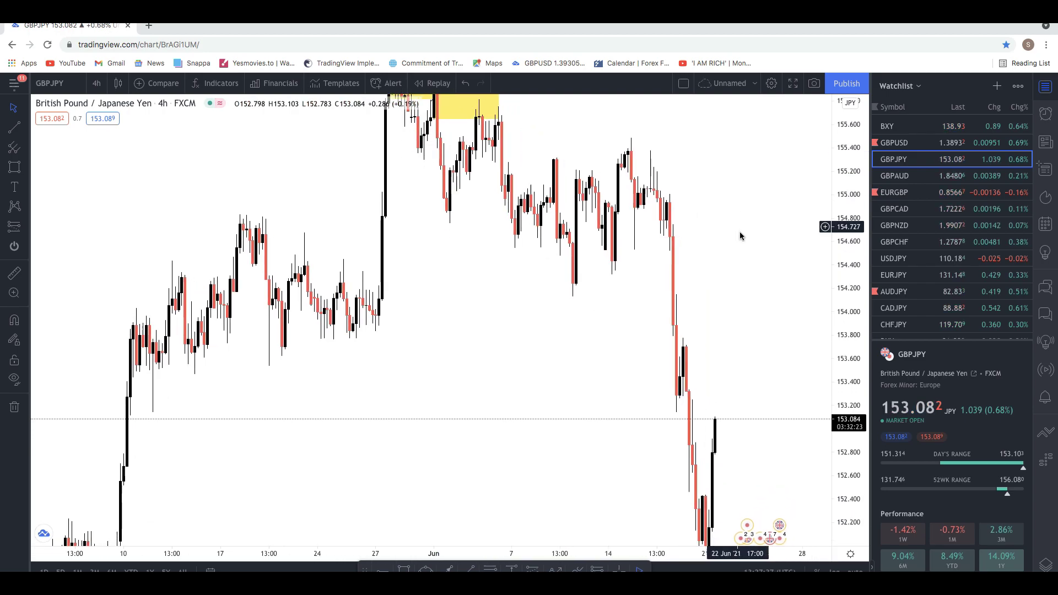
drag(739, 230, 728, 200)
drag(844, 176, 843, 209)
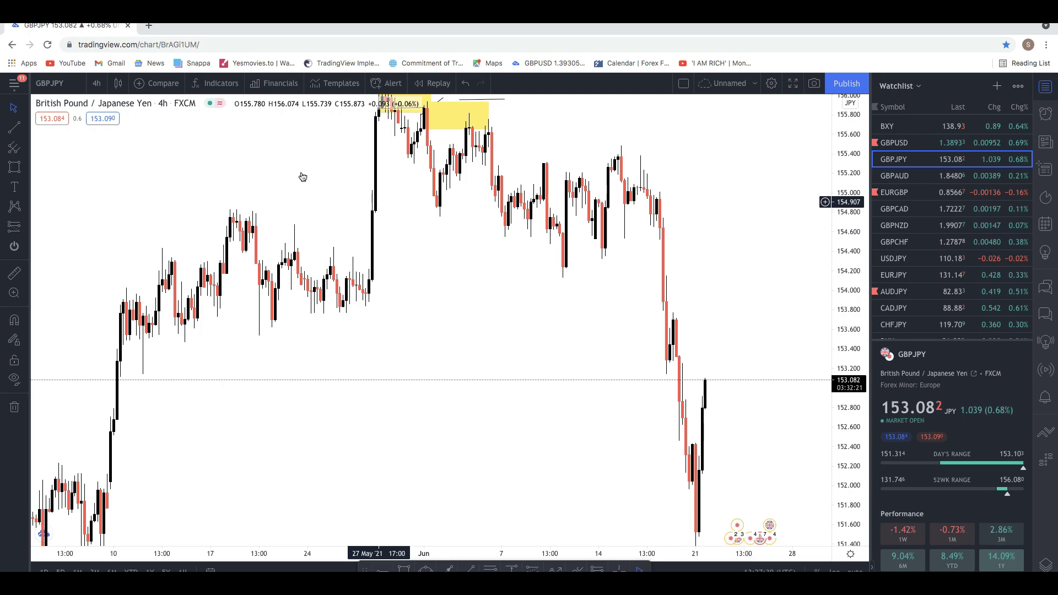
key(alt+shift+r)
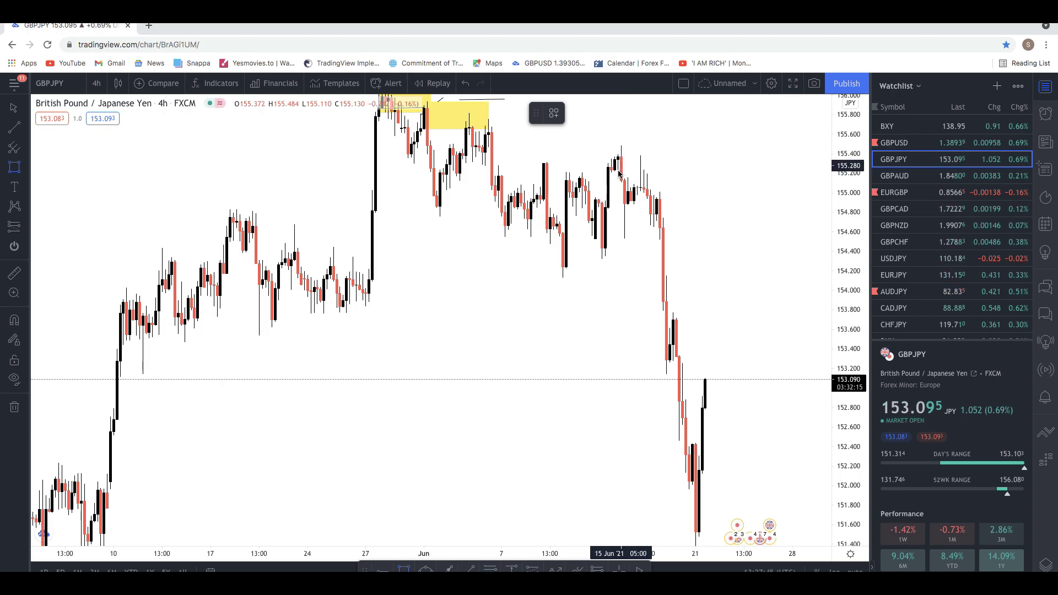
drag(620, 175, 644, 145)
click(579, 182)
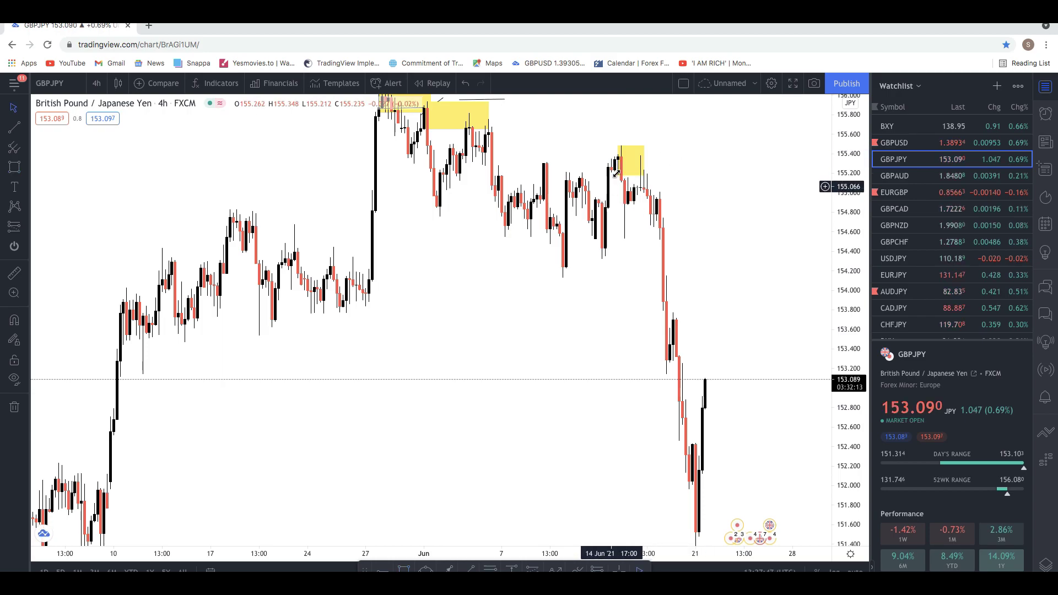
Draw a short diagonal trend line at the mid-June low beneath the yellow supply rectangle, from about 154.58 to 154.68
click(621, 234)
click(634, 224)
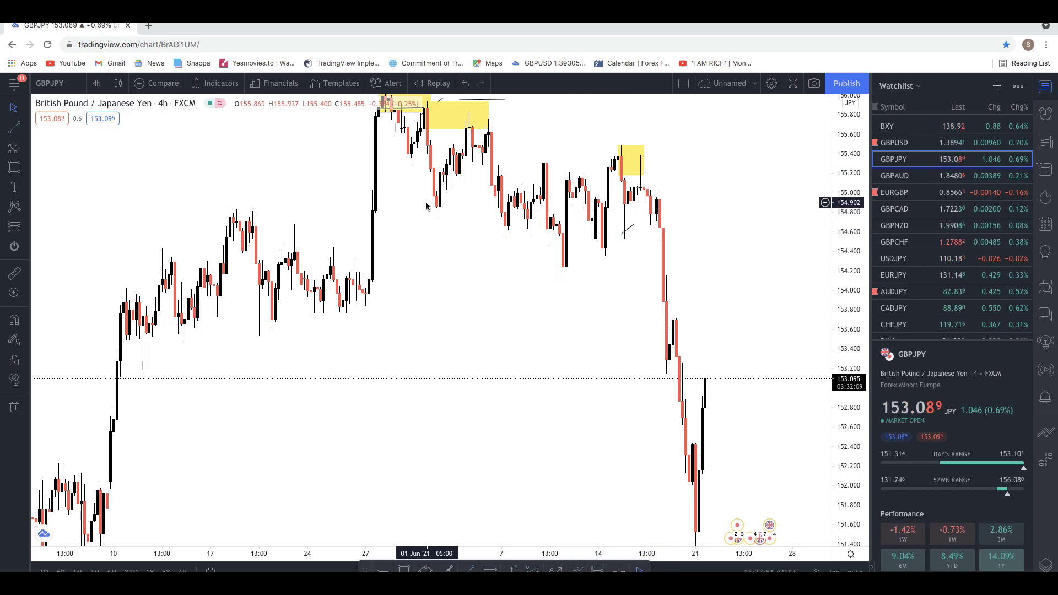
click(627, 234)
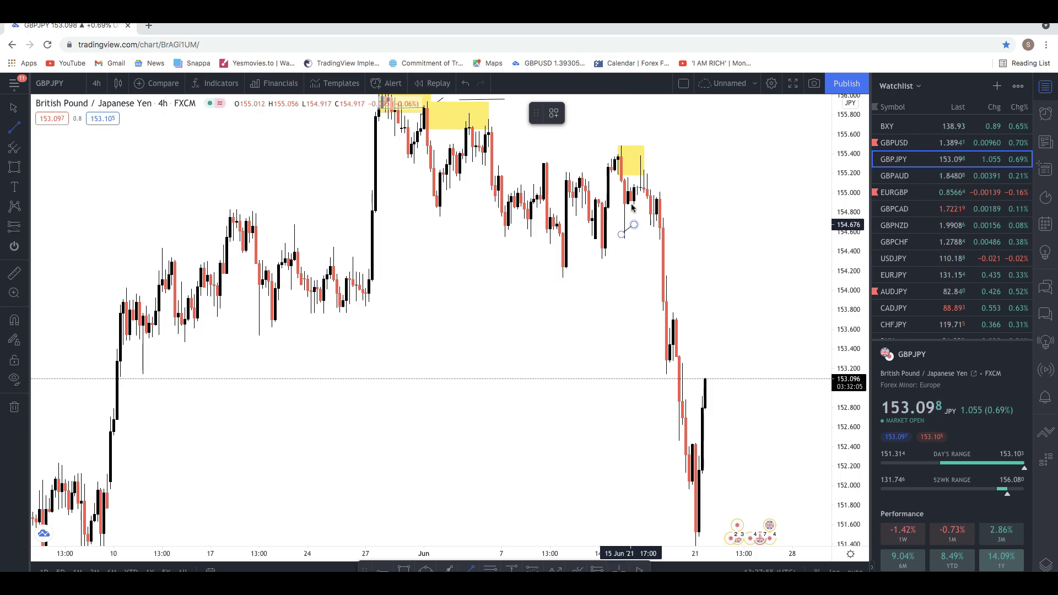
Draw a trend line from the mid-June low at about 154.5 up to the supply rectangle at about 155.4
drag(846, 193, 844, 259)
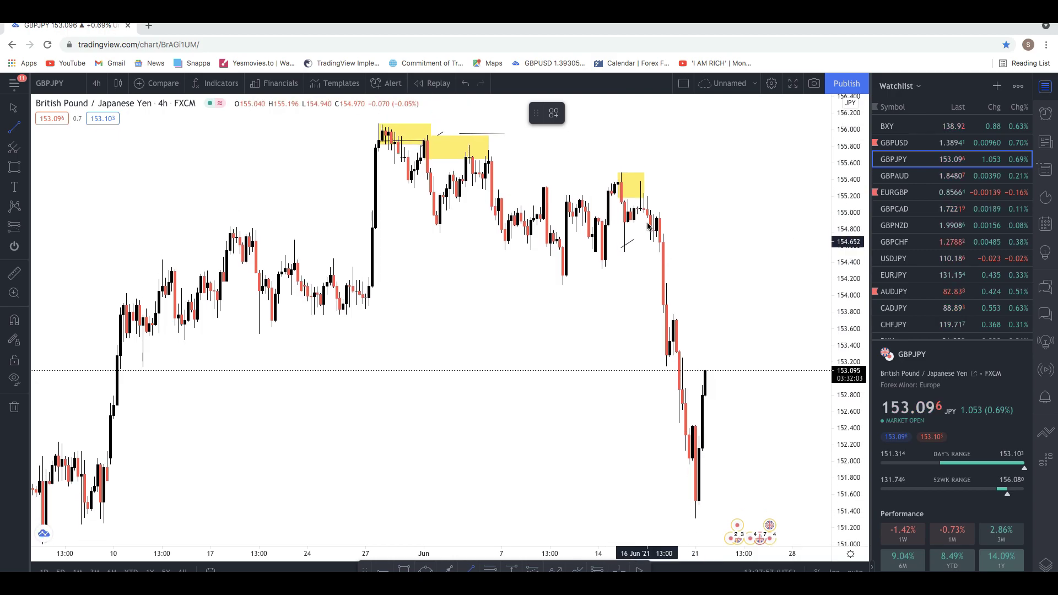
click(625, 253)
click(644, 179)
click(683, 202)
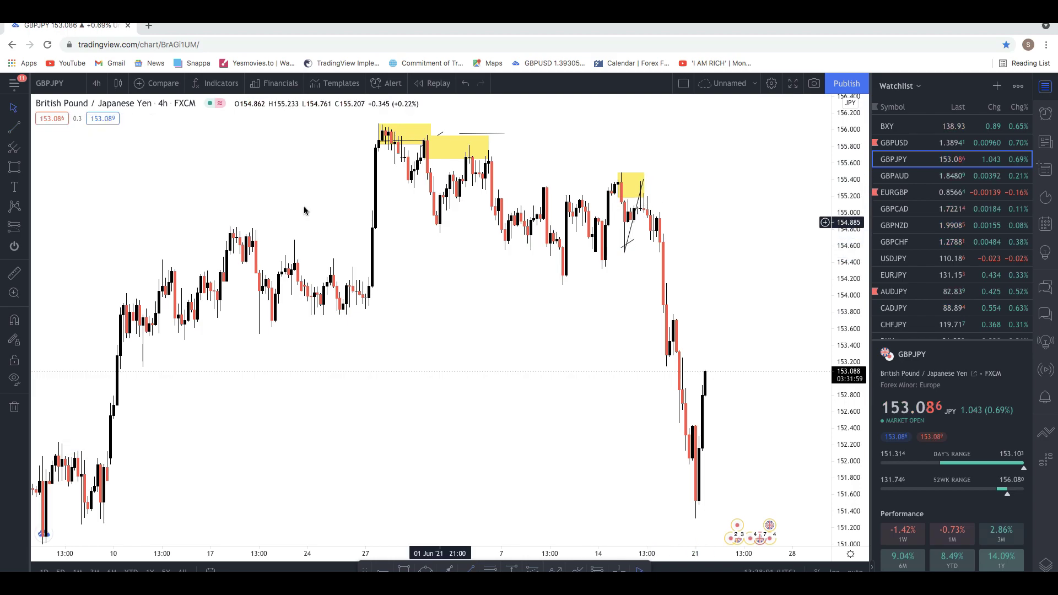
Place a Short Position after the mid-June supply rectangle, with entry 154.917, stop 155.675 and target 153.902
click(26, 227)
click(53, 247)
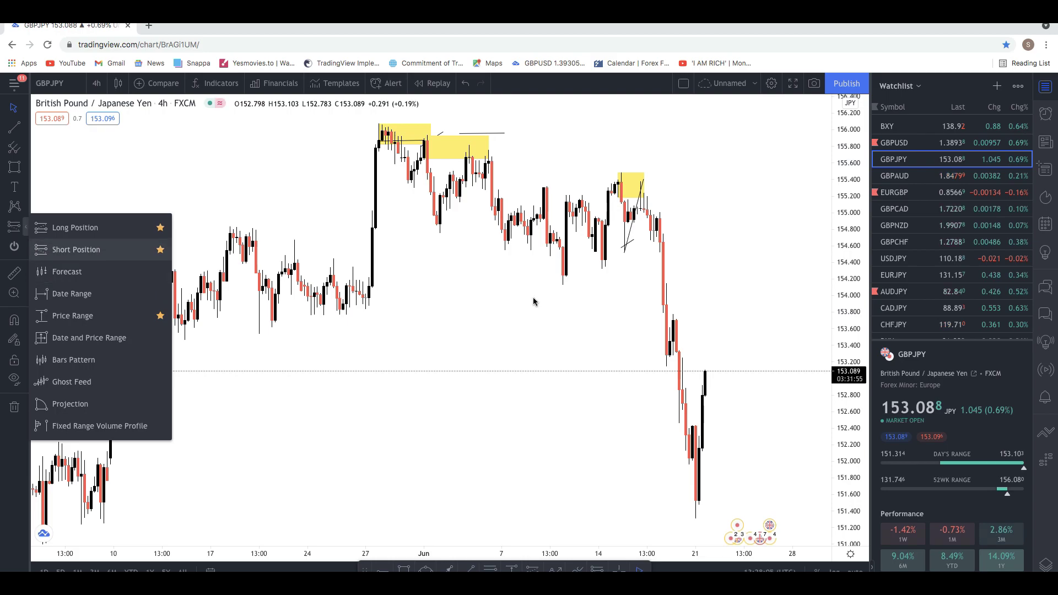
click(669, 187)
drag(686, 147, 662, 191)
click(541, 172)
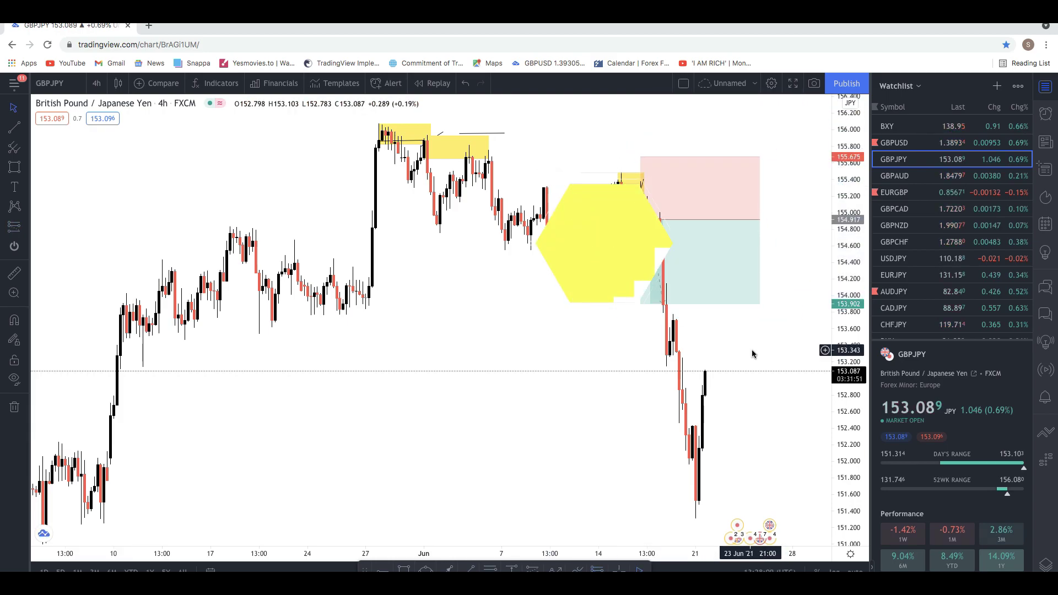
Review the wider GBPJPY price action from April to June, including the marked supply zones and short position
click(404, 527)
drag(523, 468, 491, 383)
drag(849, 261, 849, 269)
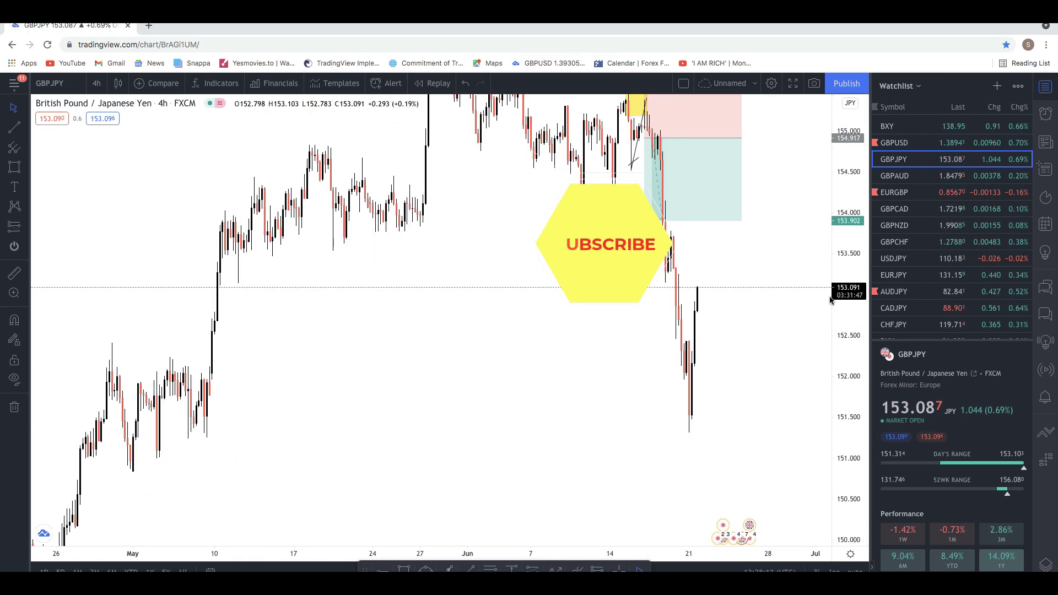
click(403, 522)
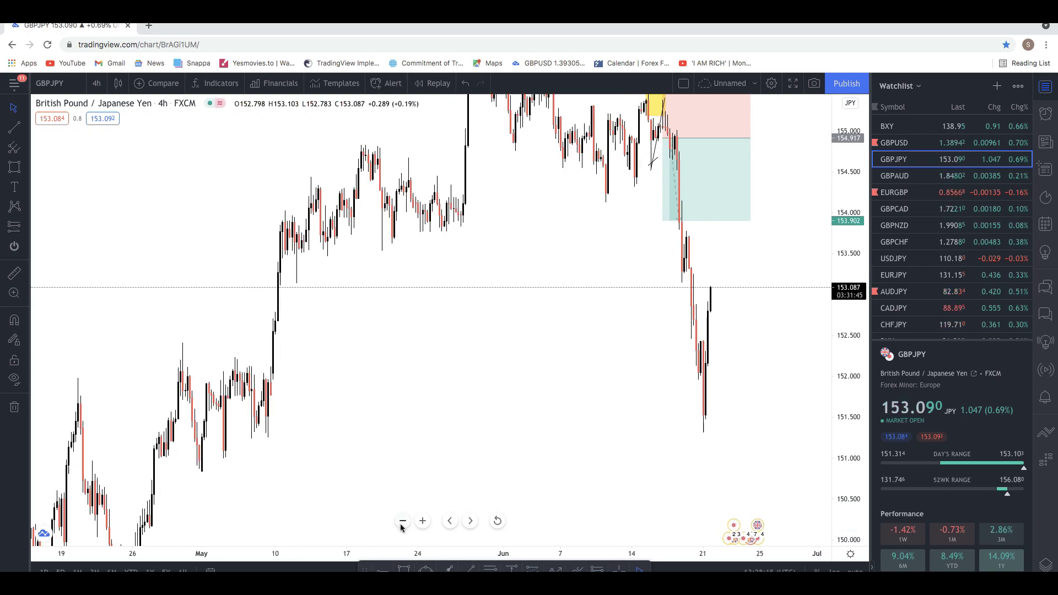
double_click(860, 441)
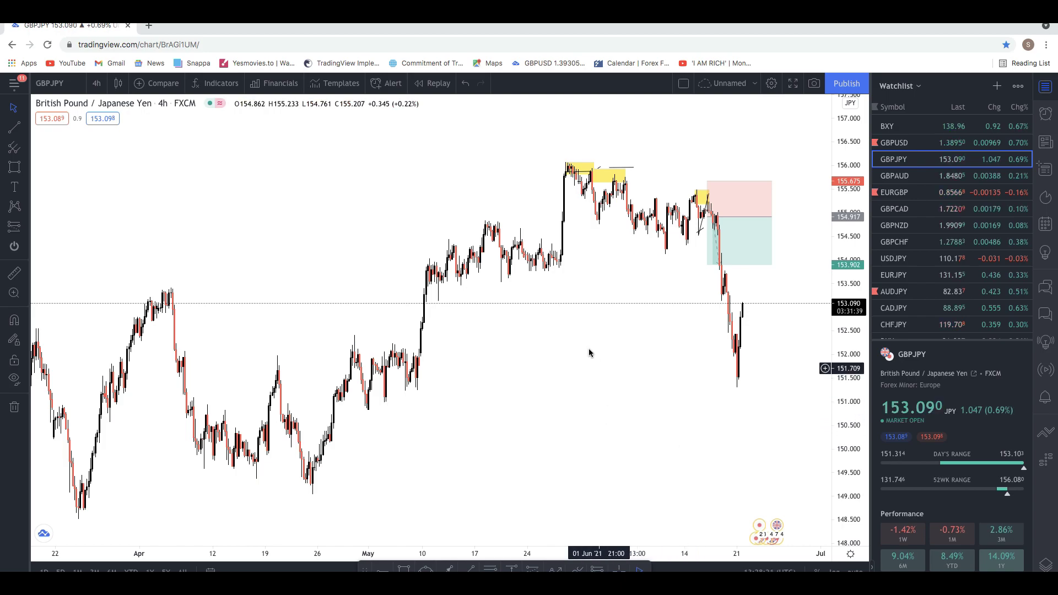
drag(662, 342, 558, 327)
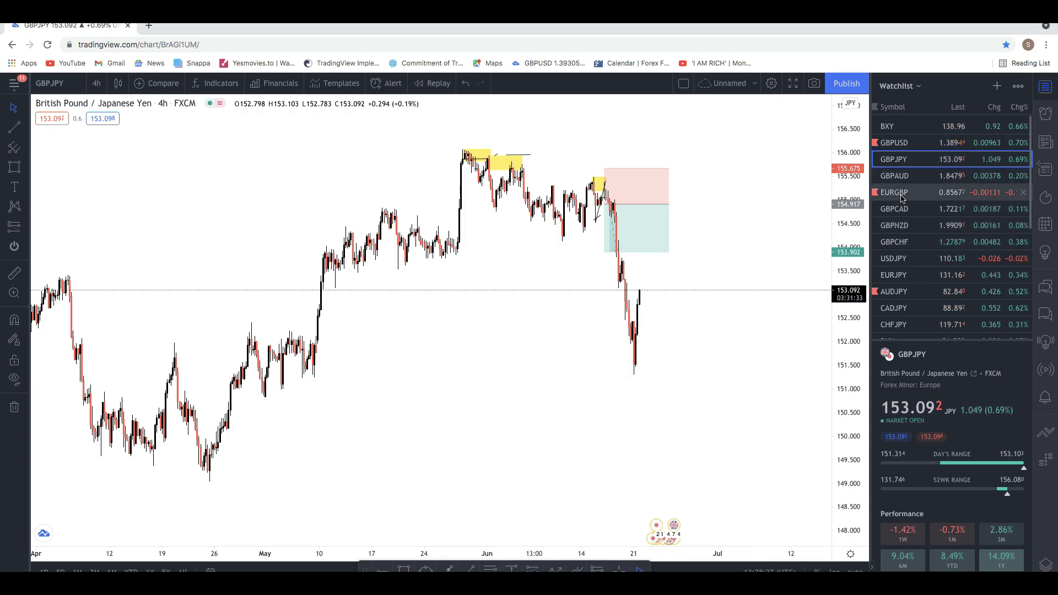
Switch to the EURGBP chart and draw a yellow supply rectangle from 1 to 10 June, between about 0.86325 and 0.86465
key(Down)
key(Down)
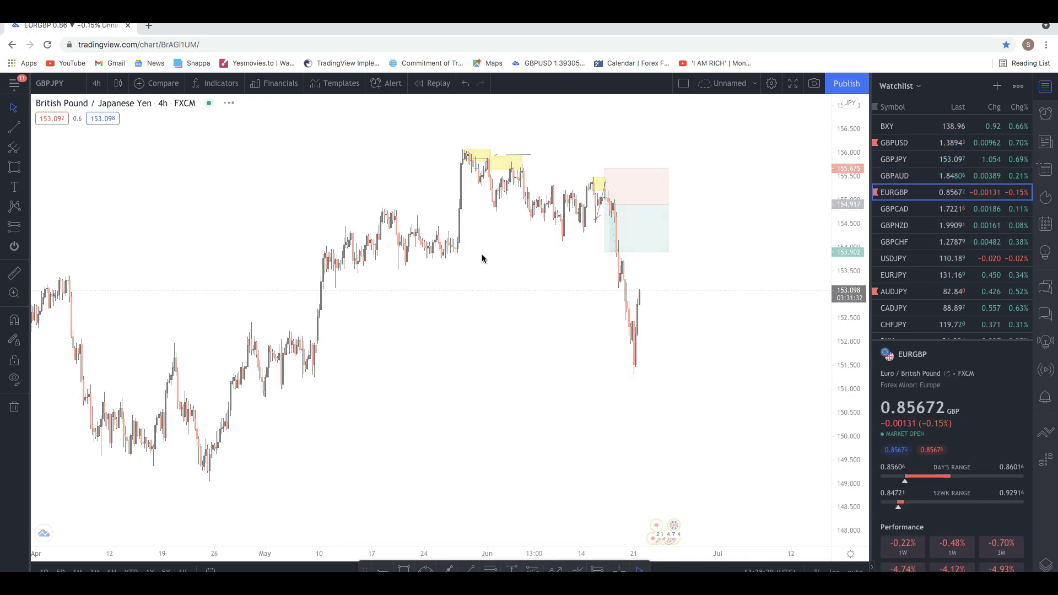
drag(667, 269, 676, 242)
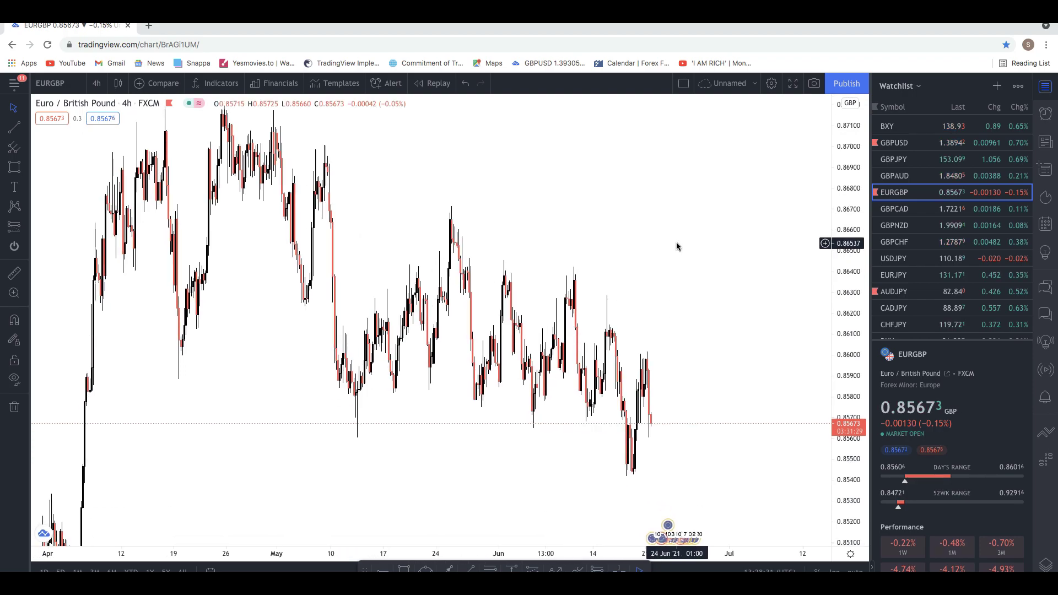
drag(659, 291, 672, 242)
drag(281, 256, 222, 224)
click(14, 168)
drag(456, 207, 507, 177)
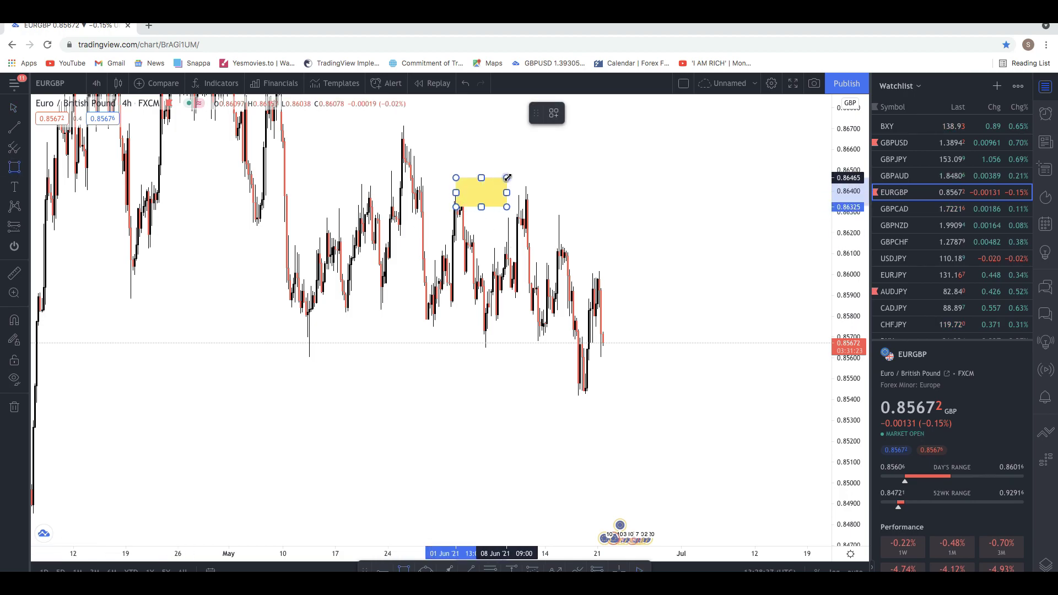
click(543, 178)
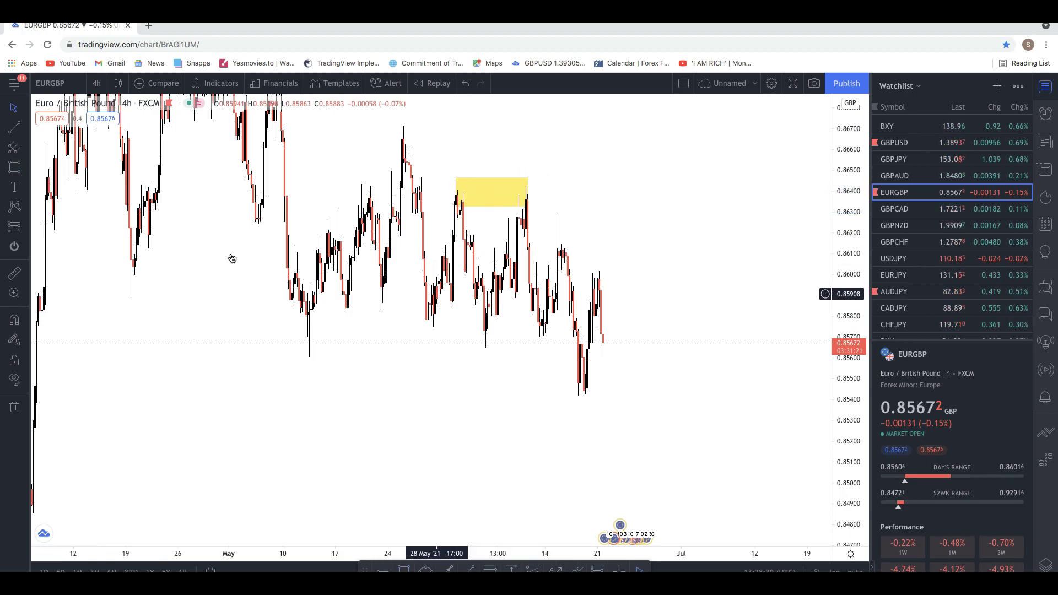
Draw a short horizontal trend line across the 9 to 11 June high, at about 0.8639
key(alt+t)
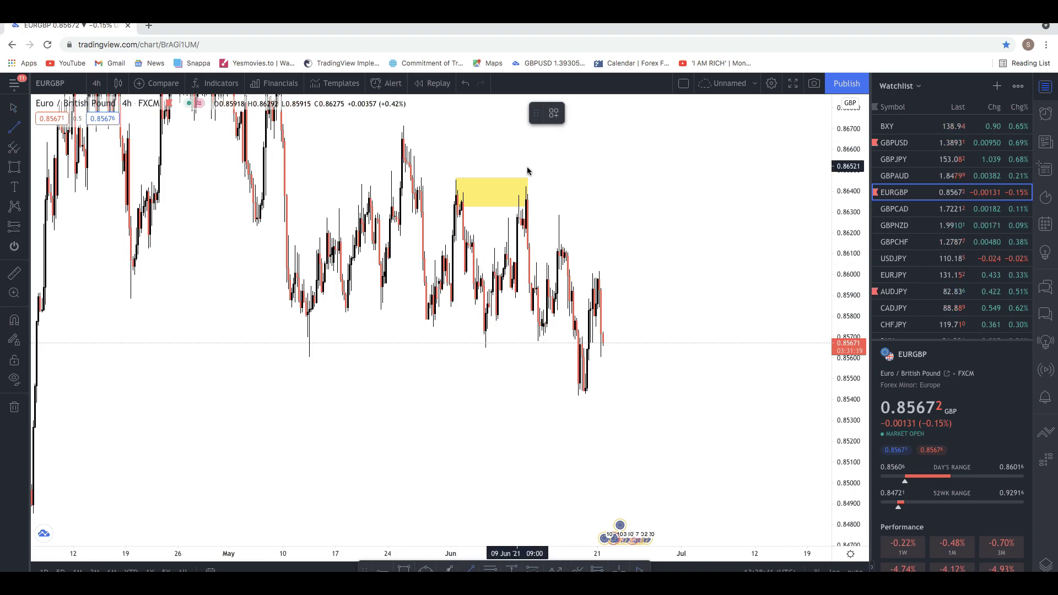
click(537, 191)
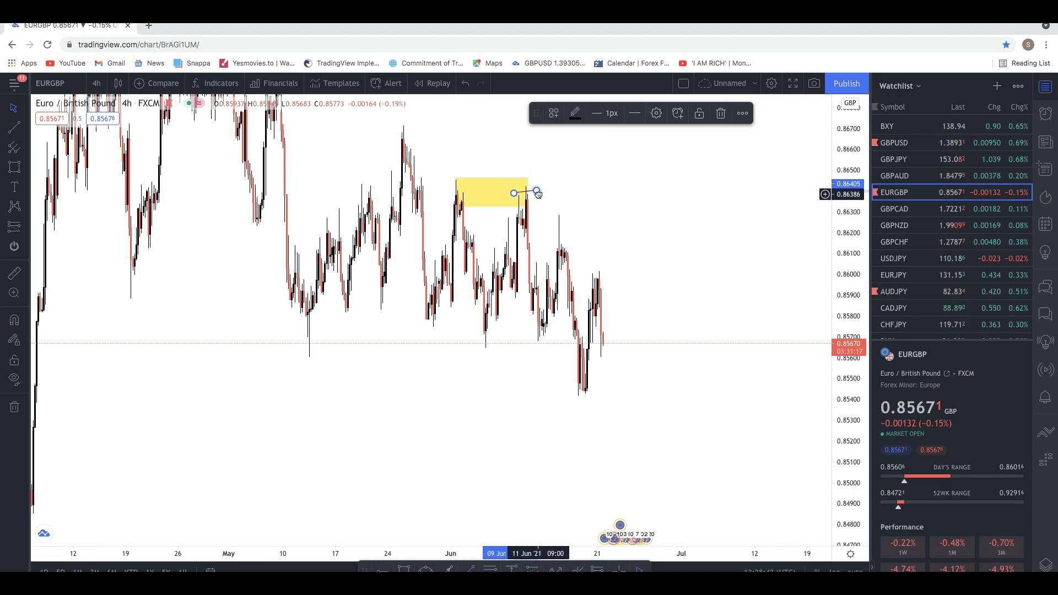
drag(538, 190, 539, 192)
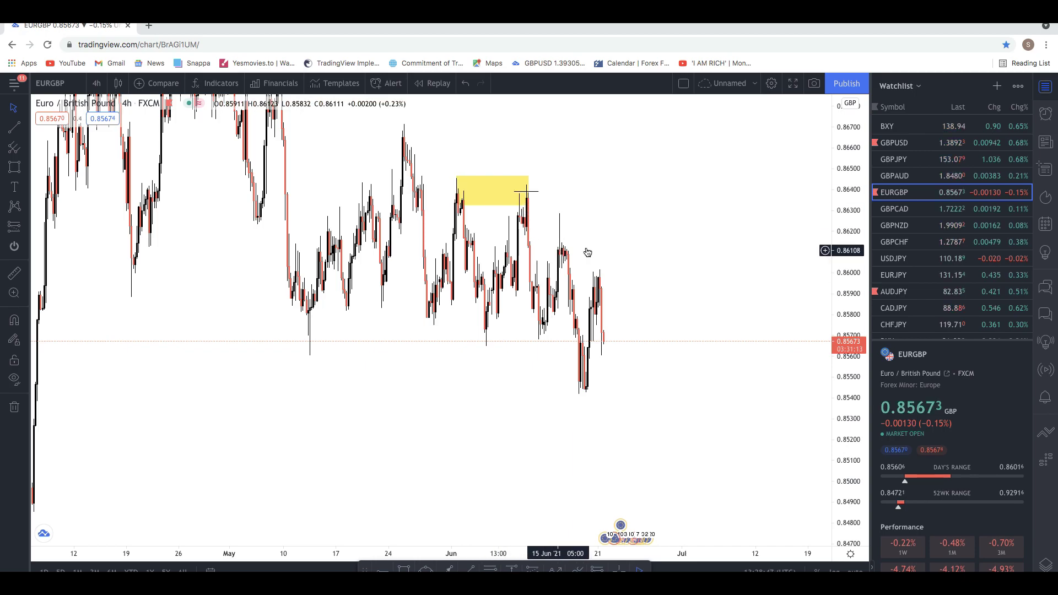
Draw a yellow supply rectangle from 10 to 16 June, between about 0.8622 and 0.8638
click(15, 167)
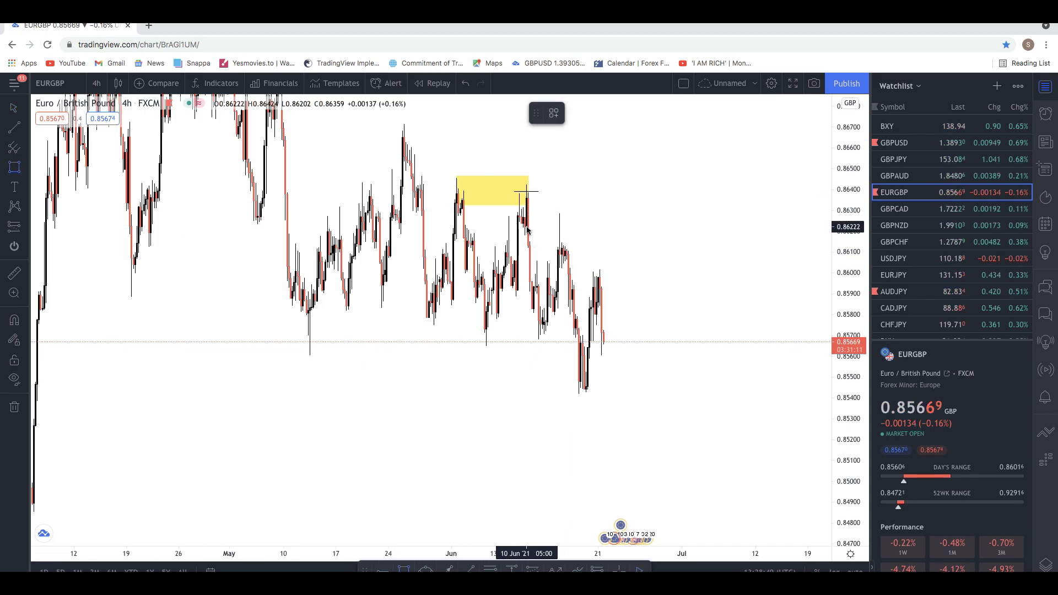
click(567, 193)
click(618, 204)
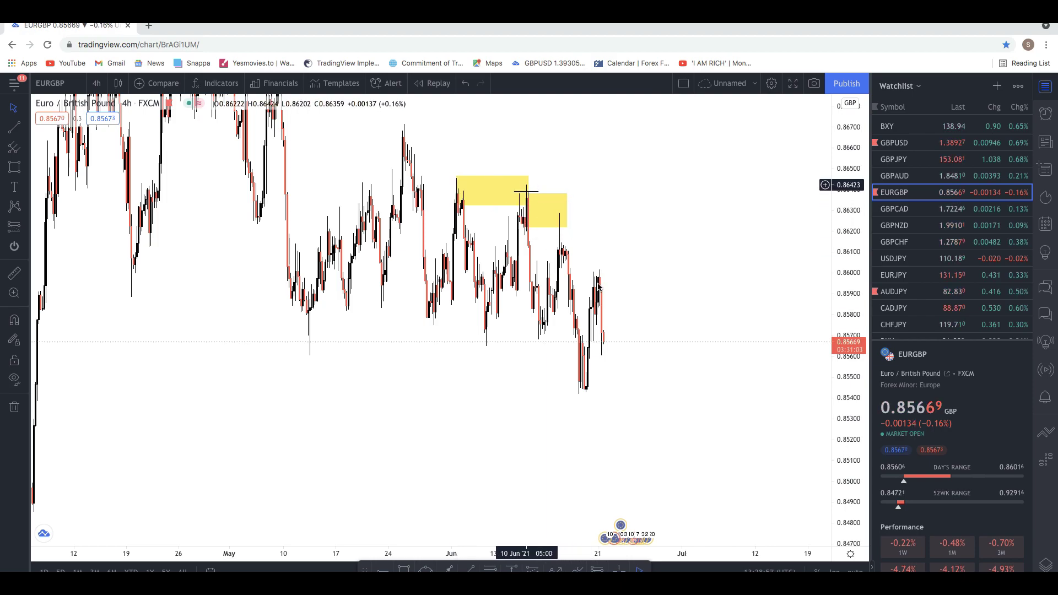
Review the 4-hour charts of USDJPY, EURJPY, AUDJPY, CADJPY and USDCAD in turn
click(907, 259)
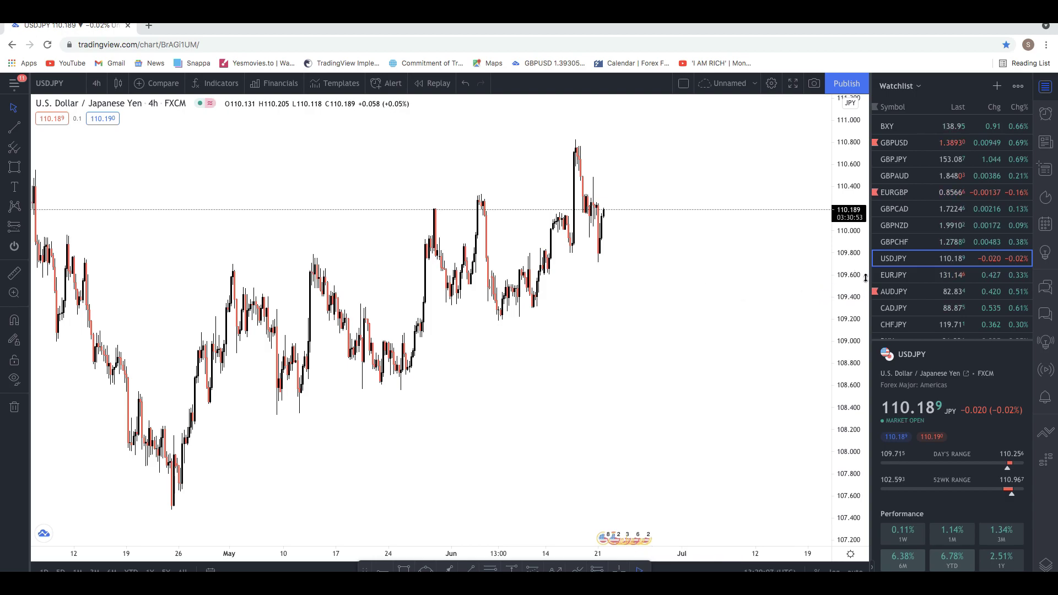
key(Down)
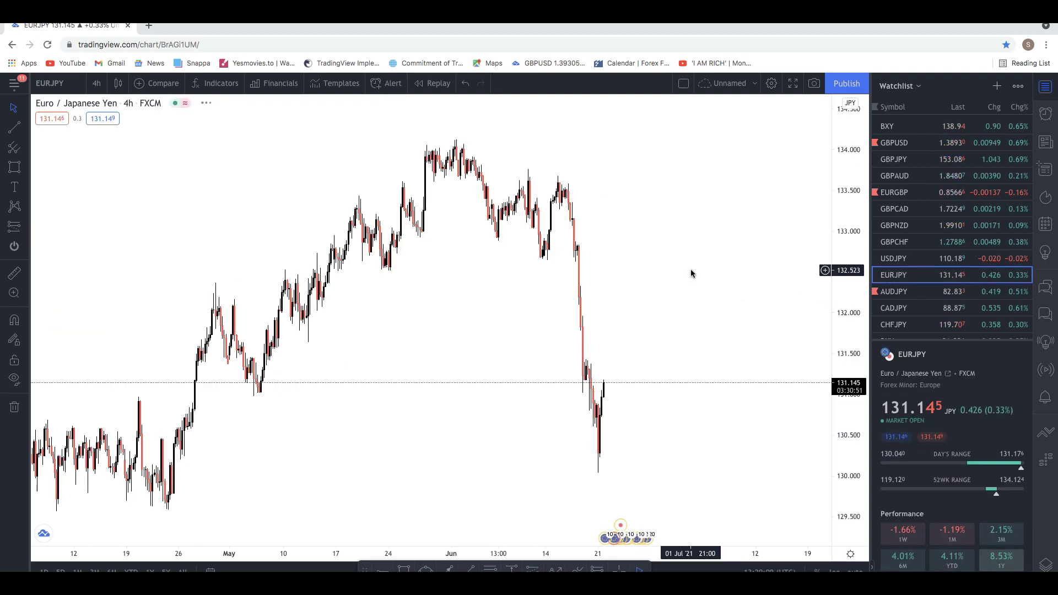
drag(683, 259, 700, 241)
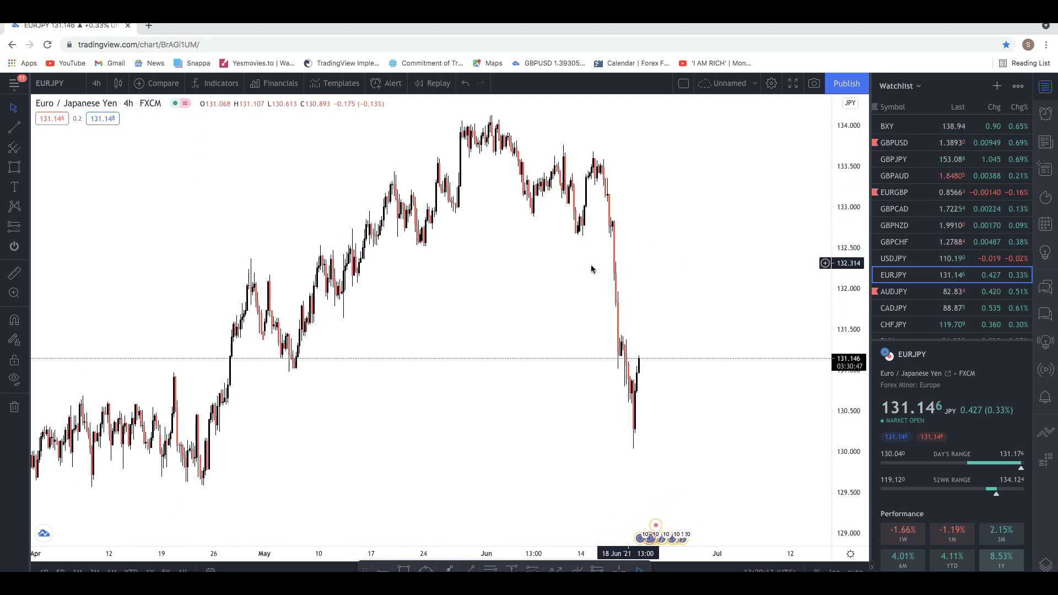
click(894, 292)
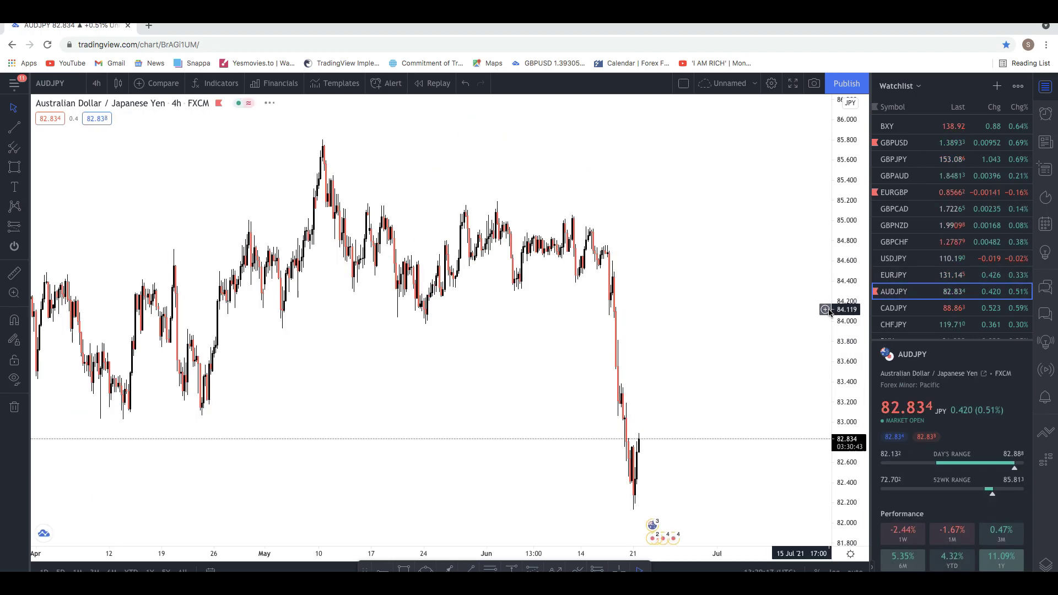
click(910, 311)
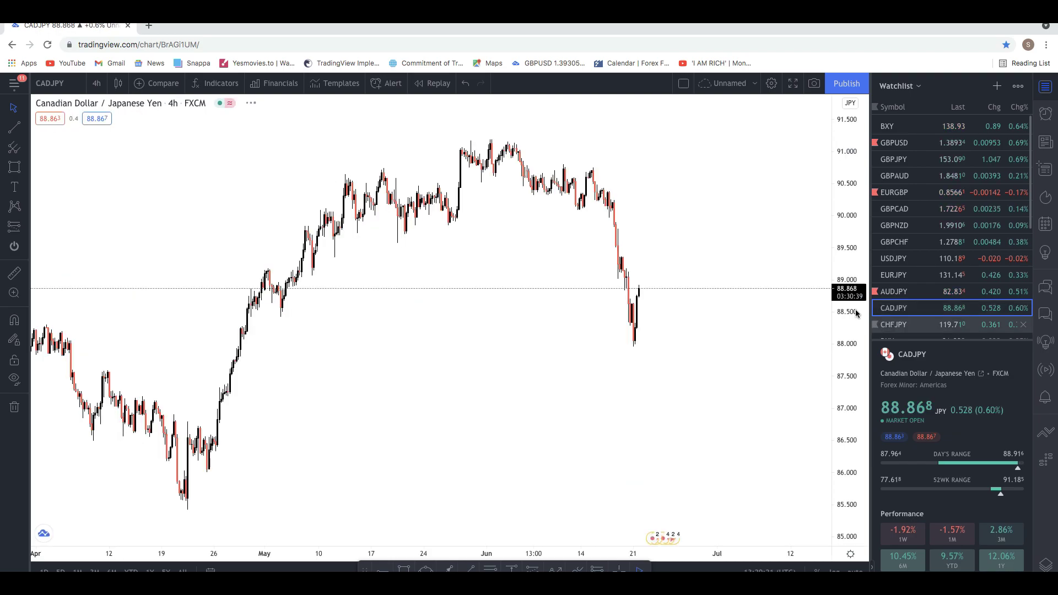
scroll(894, 316, down, 1)
scroll(895, 315, down, 5)
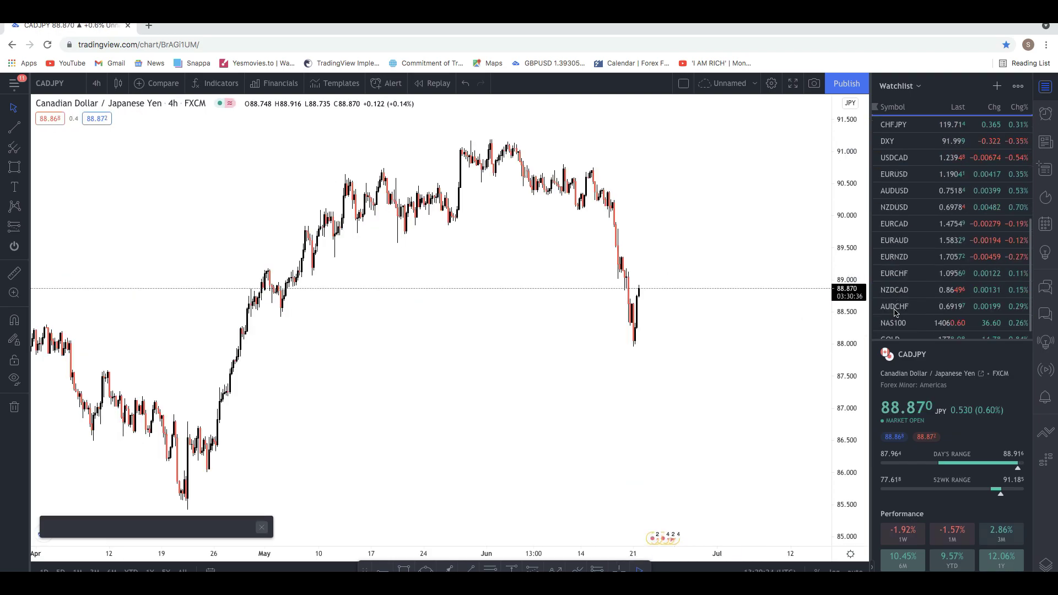
click(894, 158)
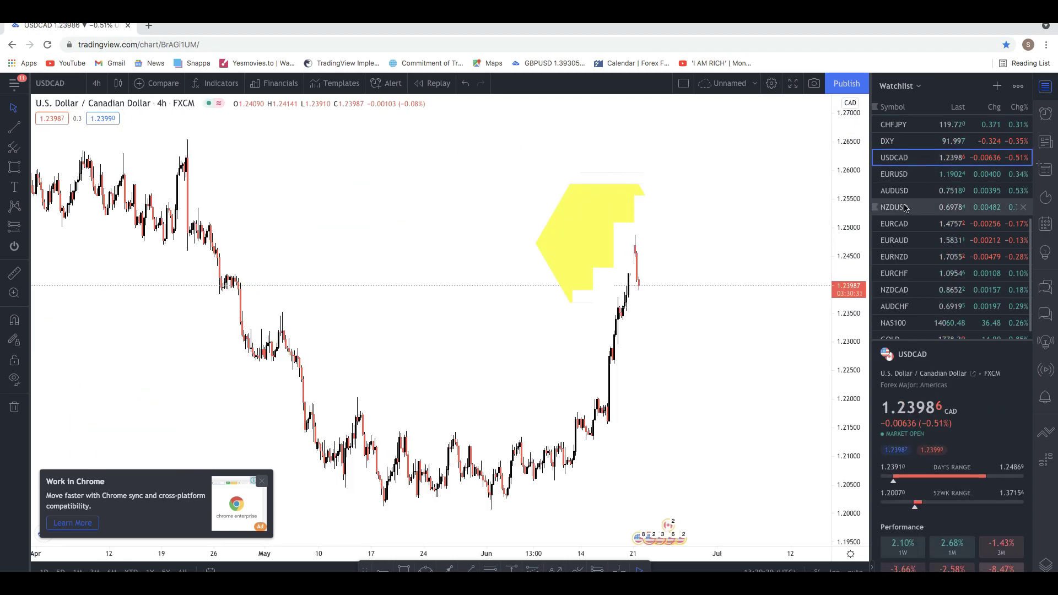
Open the EURUSD chart and draw a yellow supply rectangle from 26 May to 3 June, between about 1.2244 and 1.2266
click(898, 175)
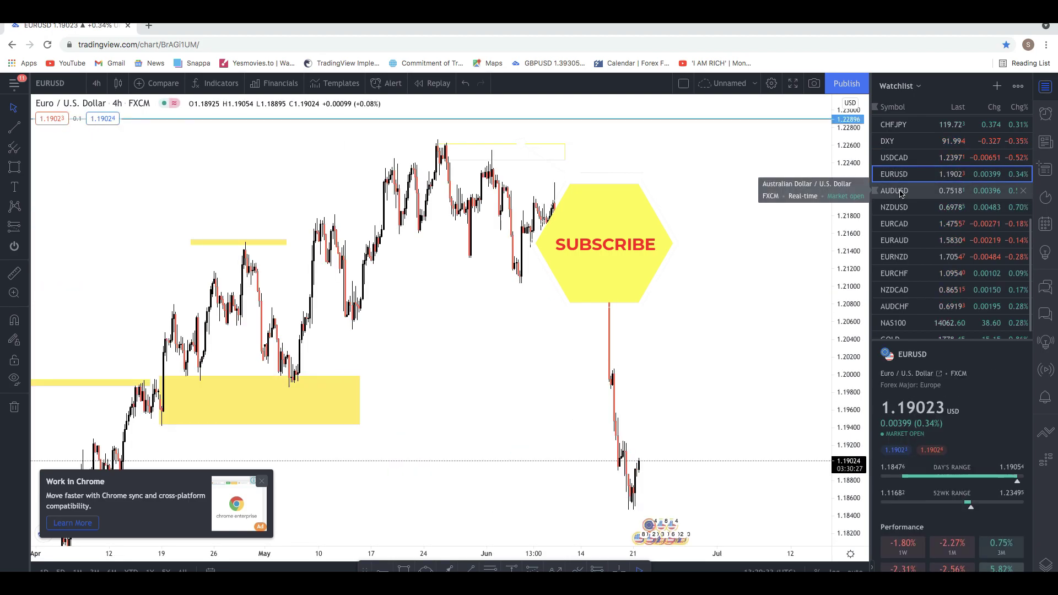
click(262, 481)
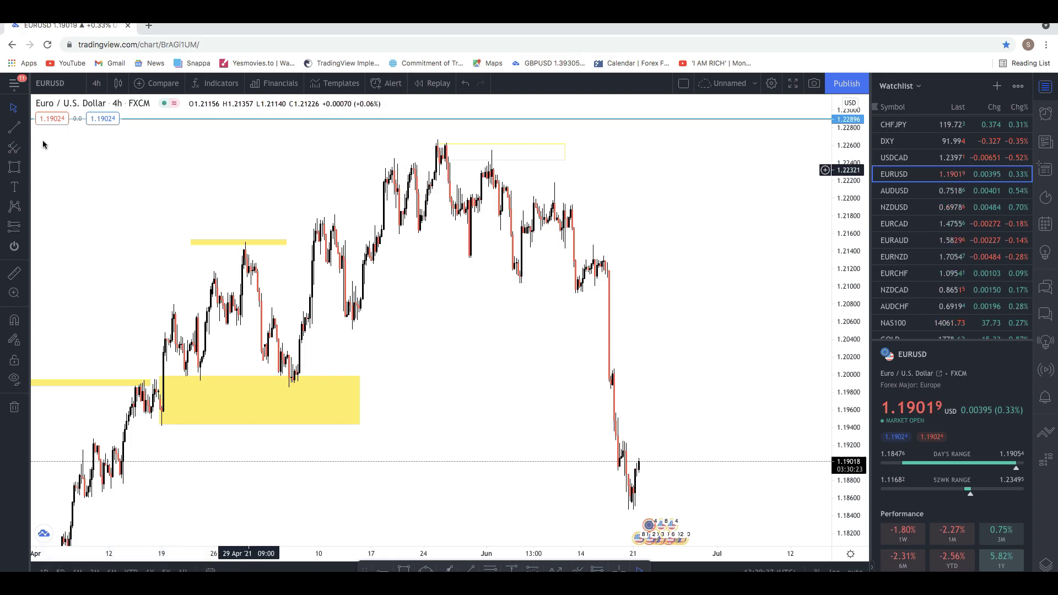
click(15, 167)
click(447, 140)
click(506, 158)
click(483, 238)
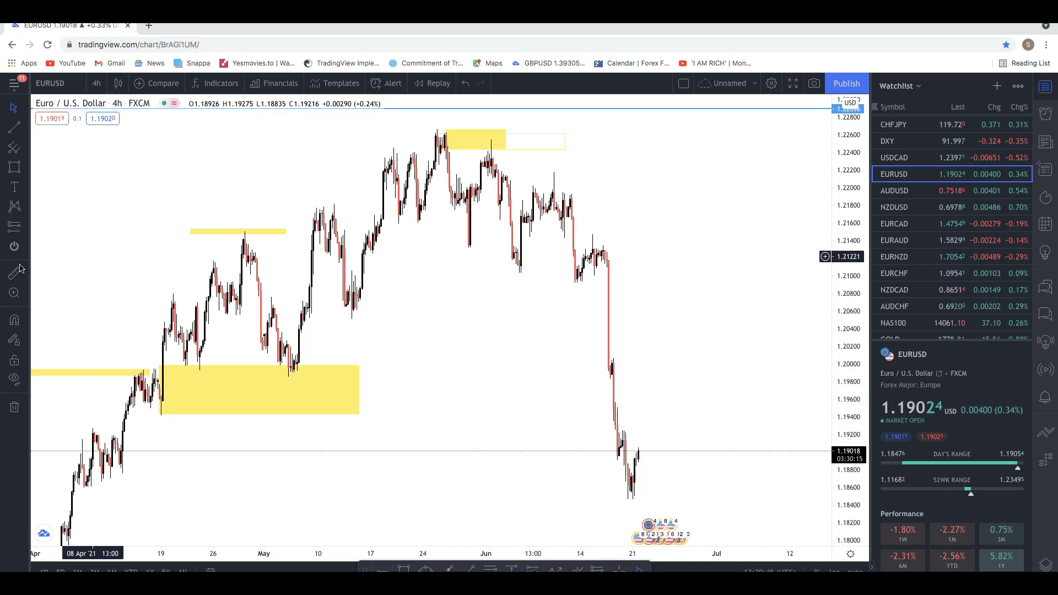
Measure the price range of the EURUSD decline from the early June supply zone to the latest June low
click(24, 230)
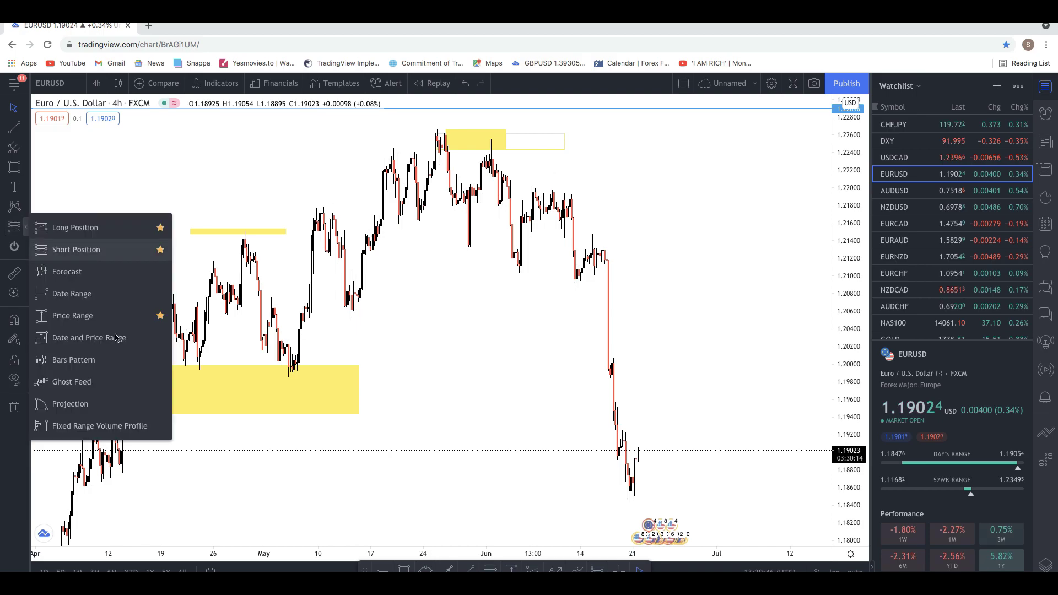
click(81, 322)
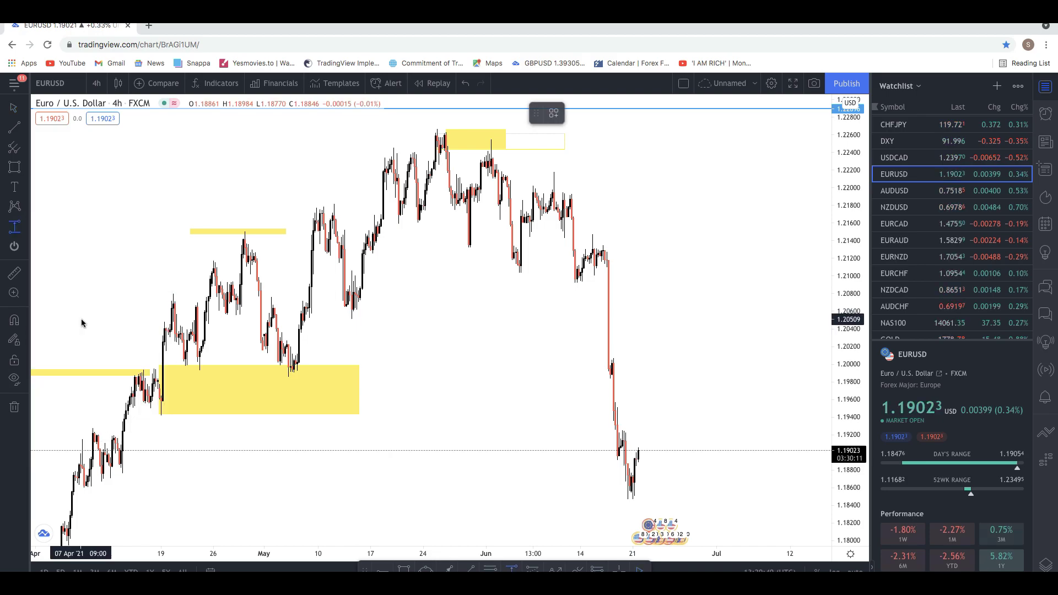
click(692, 144)
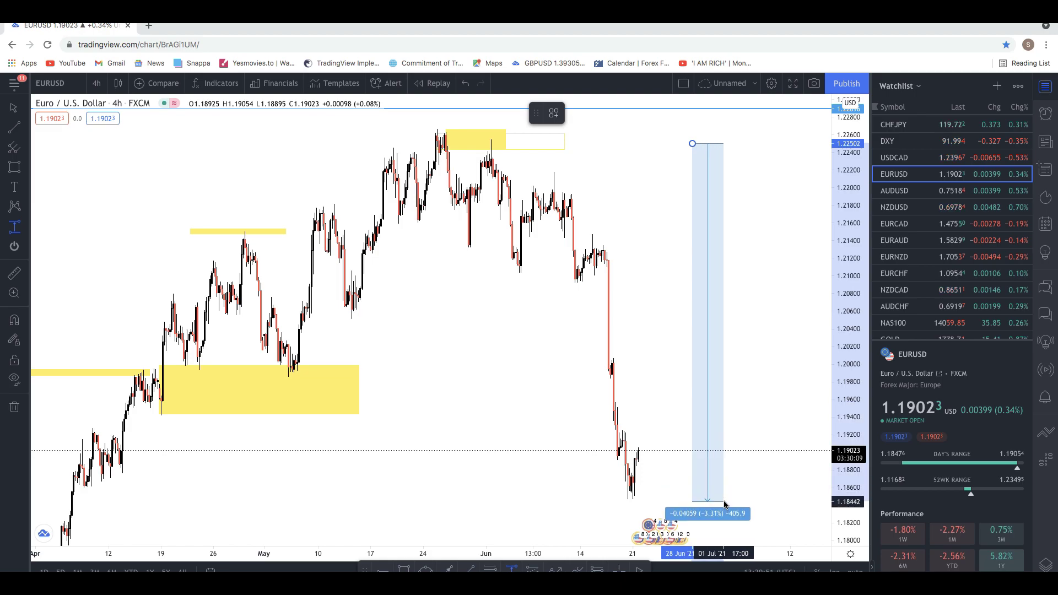
key(Escape)
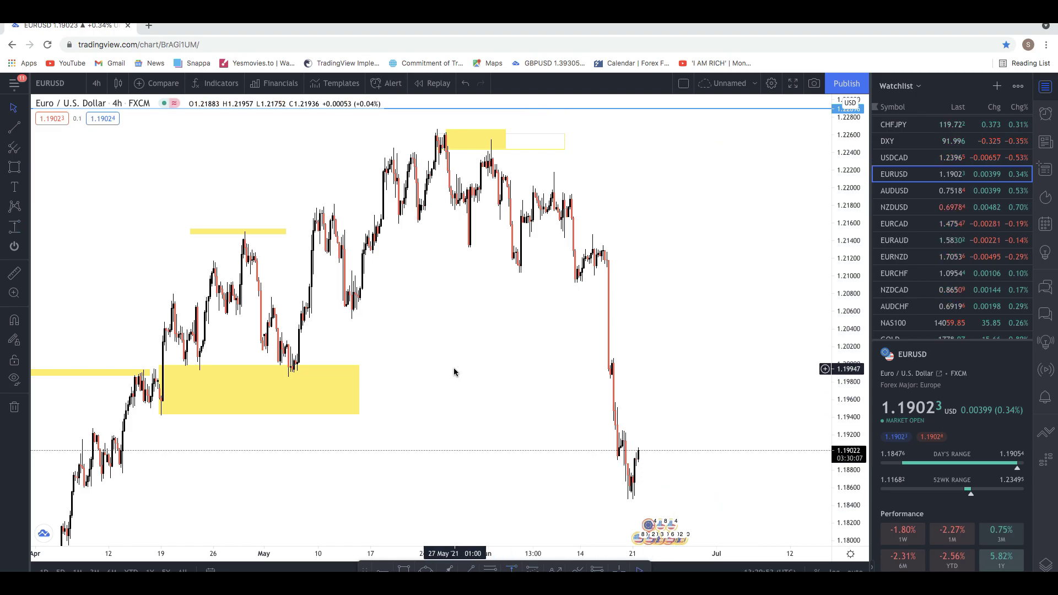
Review the 4-hour charts of AUDUSD, EURCAD and EURAUD in turn
scroll(518, 327, right, 3)
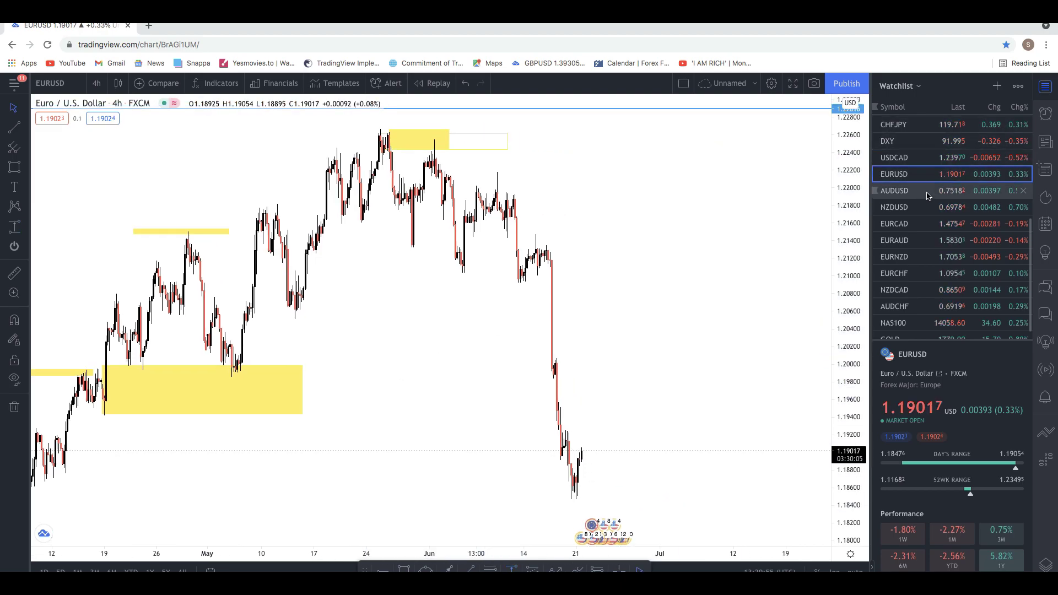
click(909, 193)
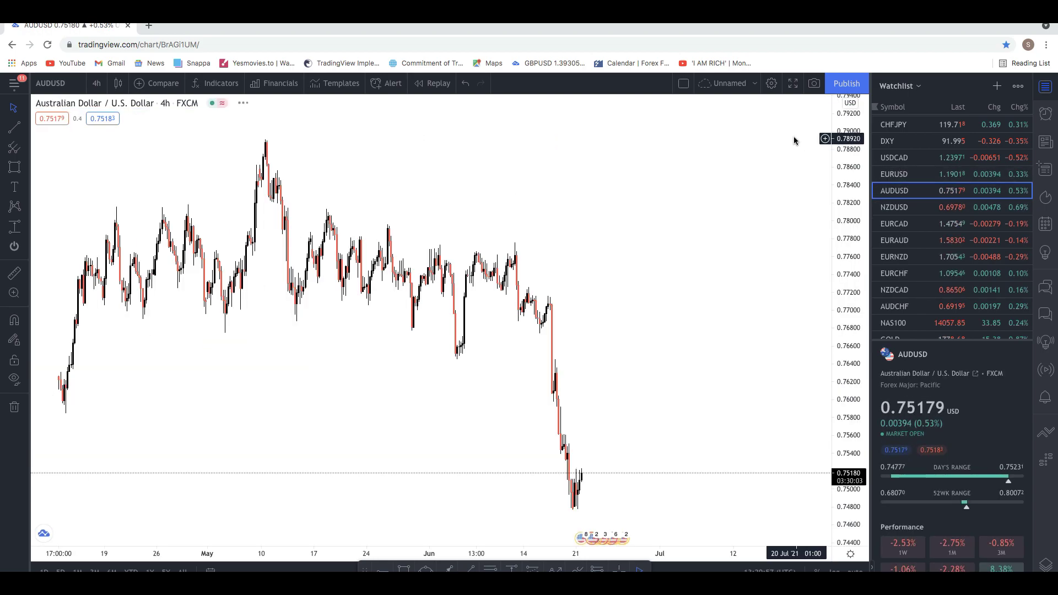
click(910, 220)
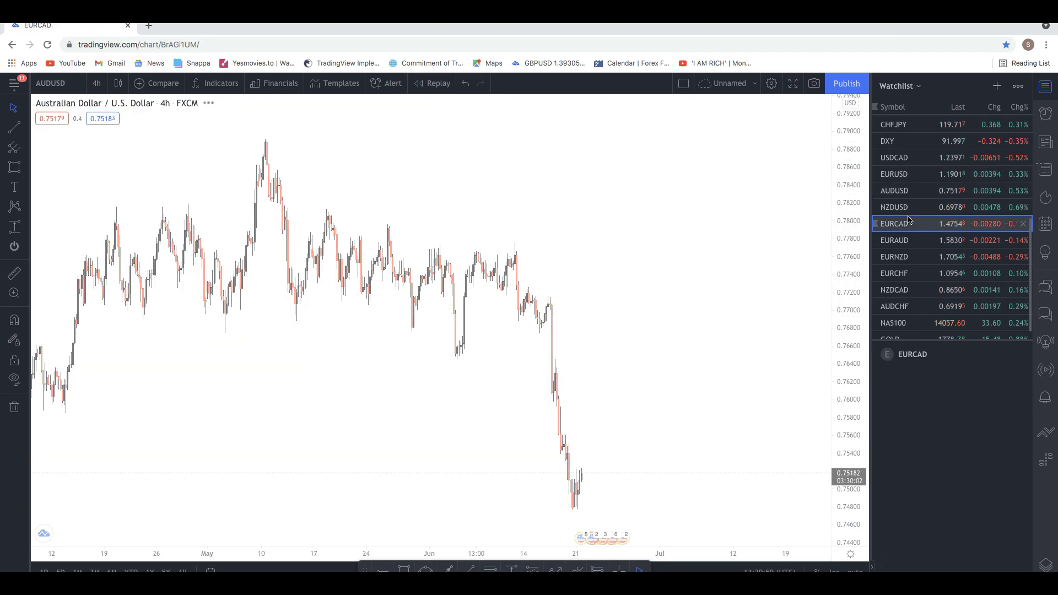
click(907, 241)
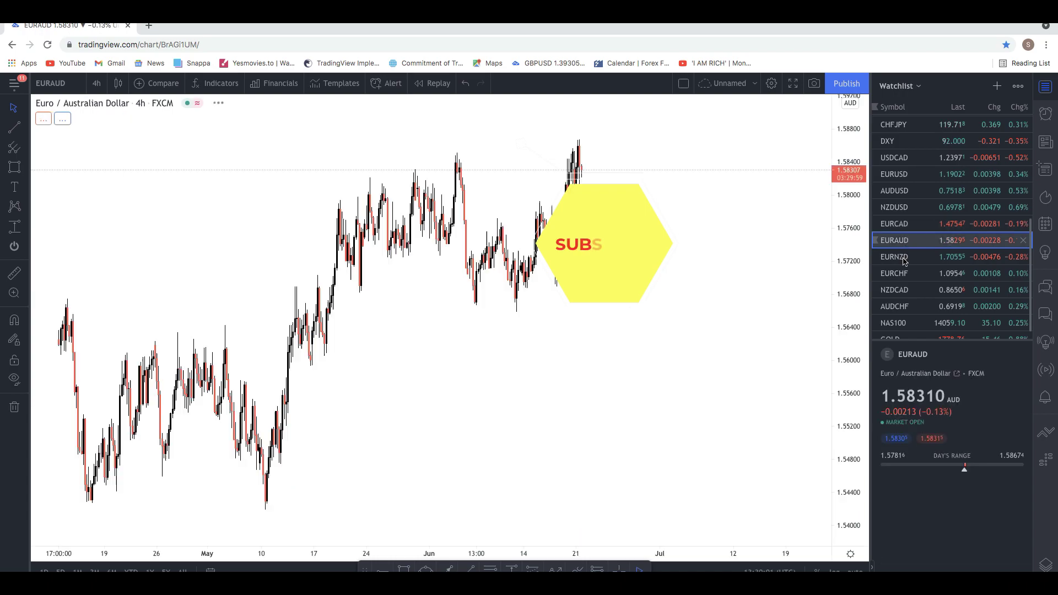